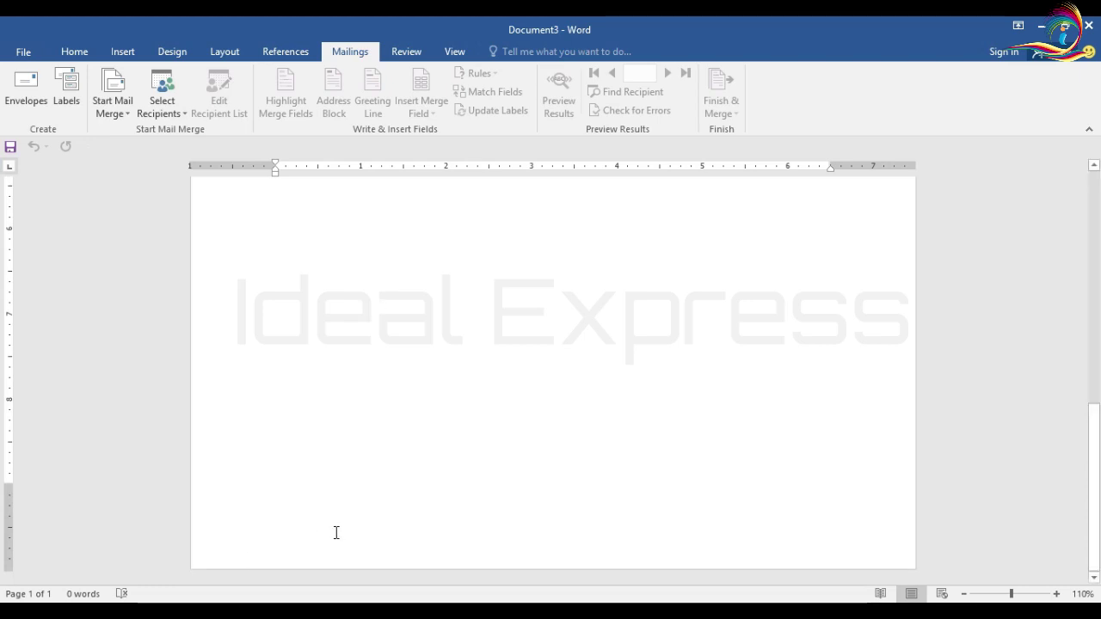
Apply the Narrow margin preset to the blank page from the Layout tab.
scroll(335, 532, up, 10)
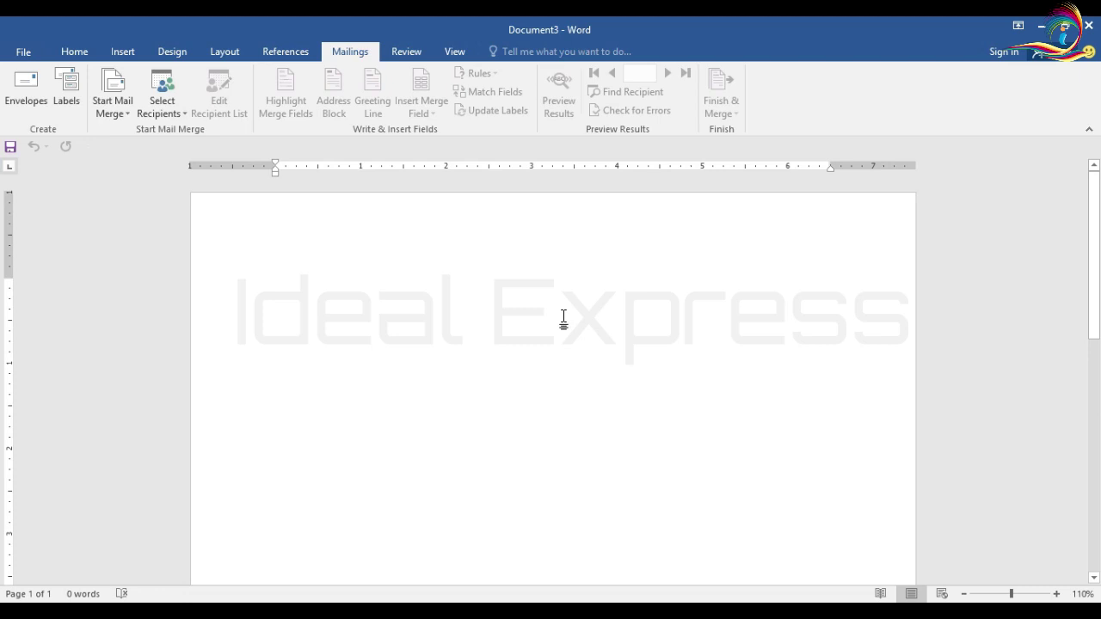
scroll(510, 479, down, 10)
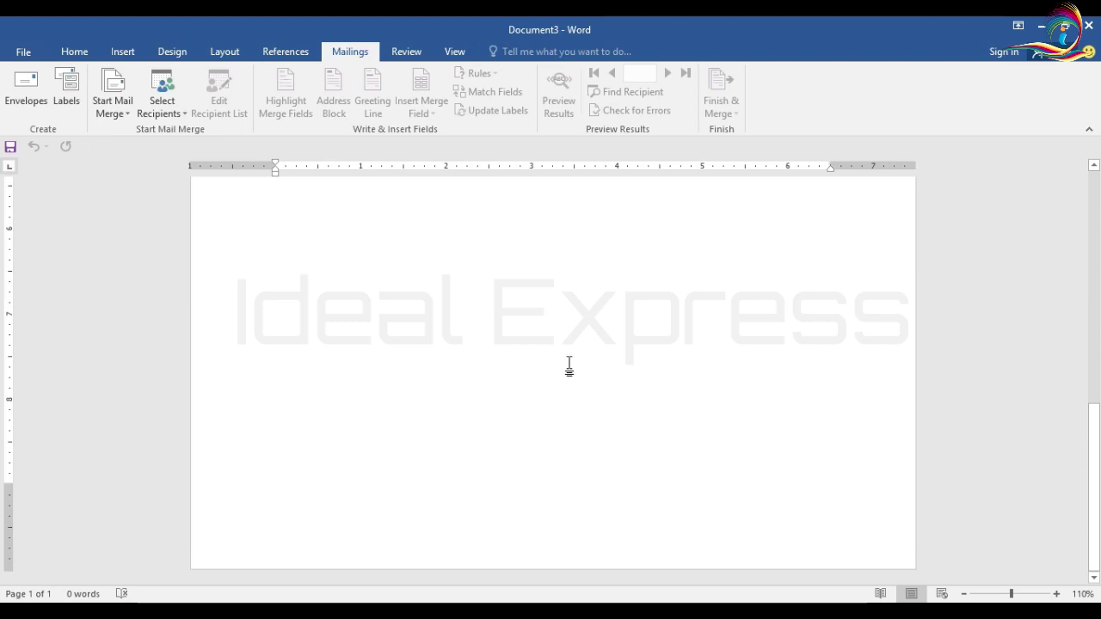
scroll(592, 438, up, 10)
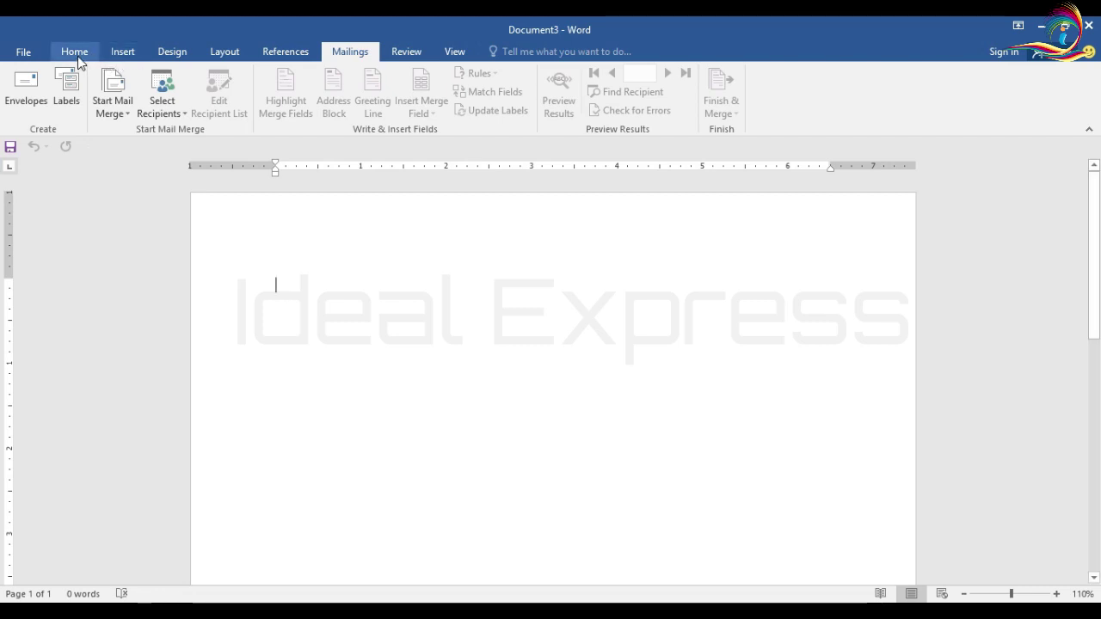
click(225, 51)
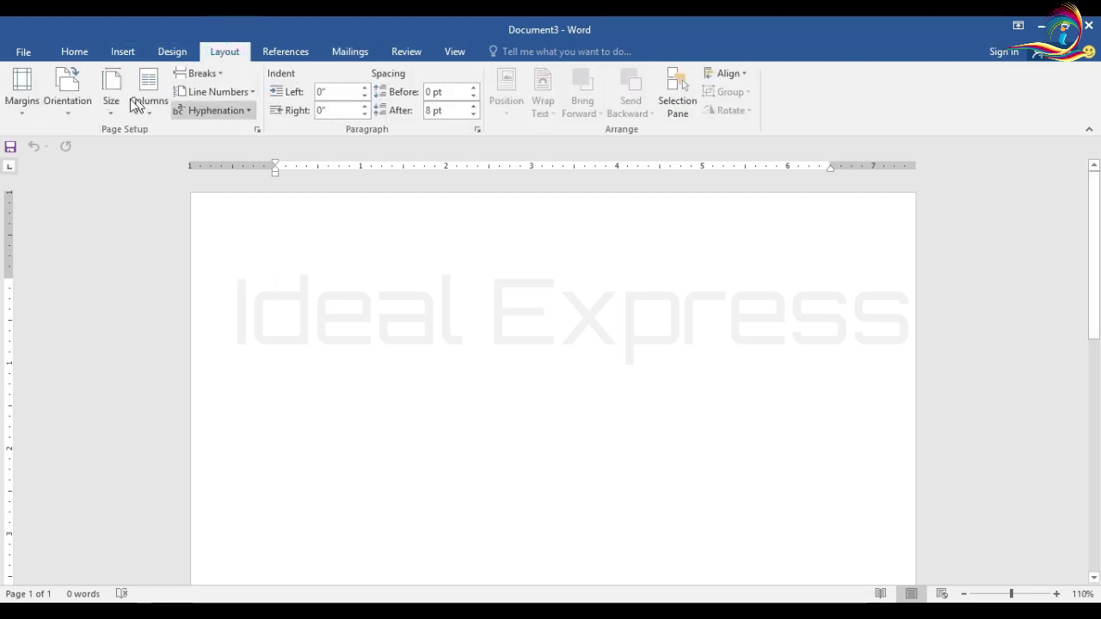
click(19, 112)
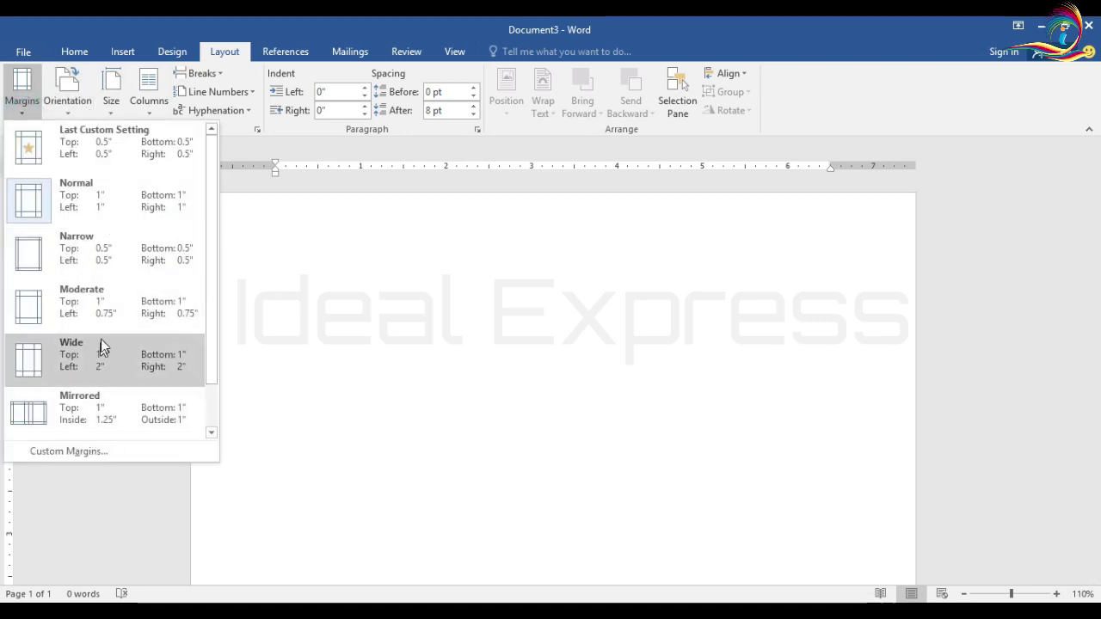
click(126, 251)
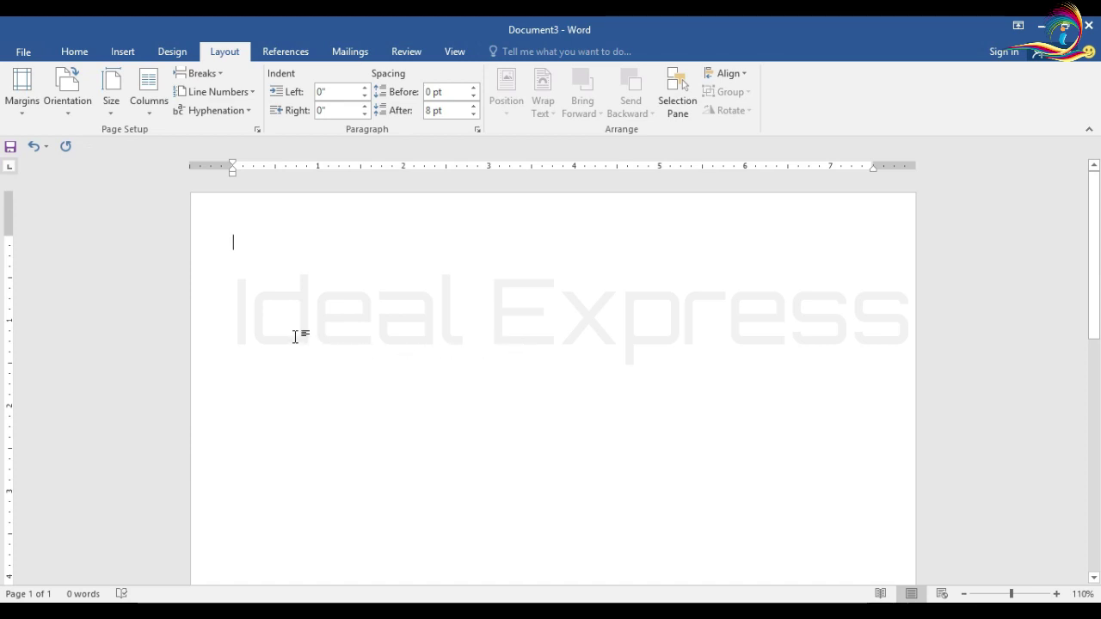
Set the paper size to A4 and split the page into three columns.
click(111, 107)
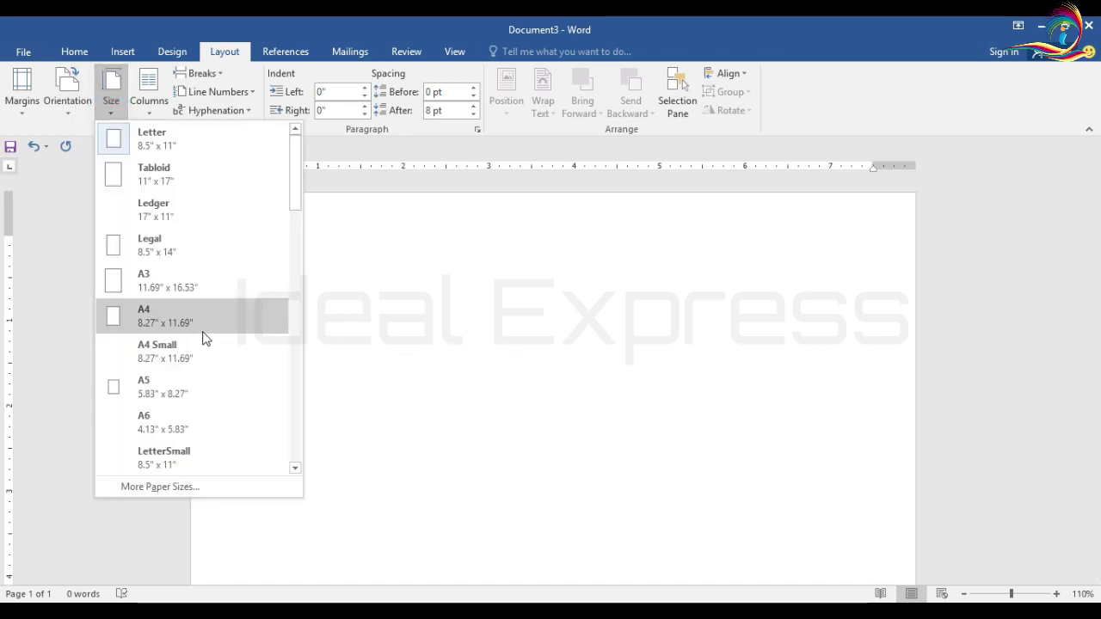
click(160, 319)
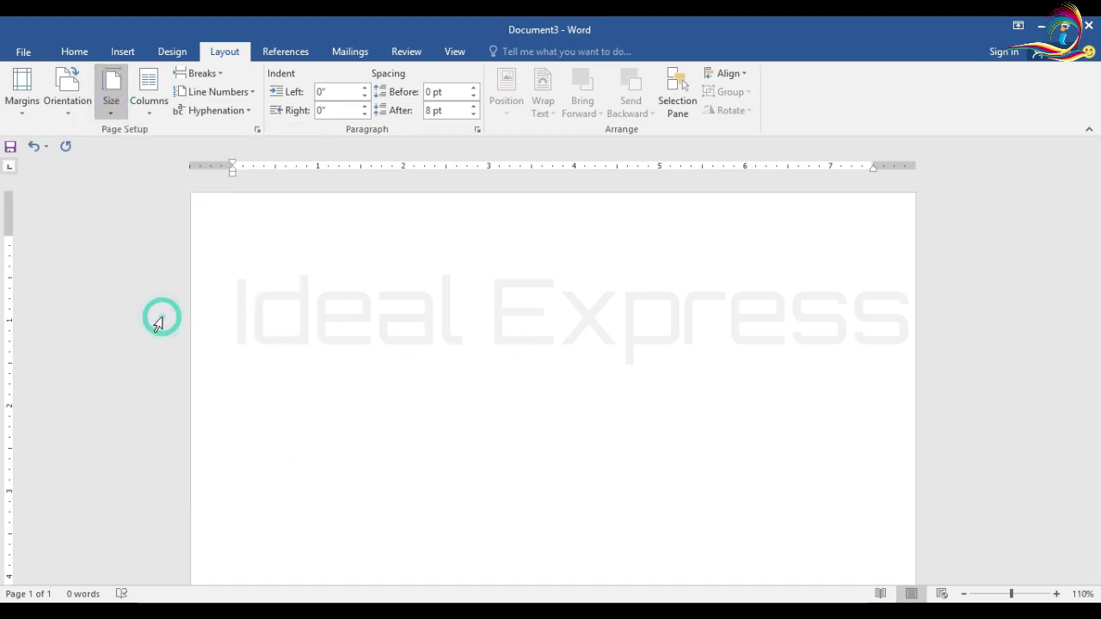
click(149, 119)
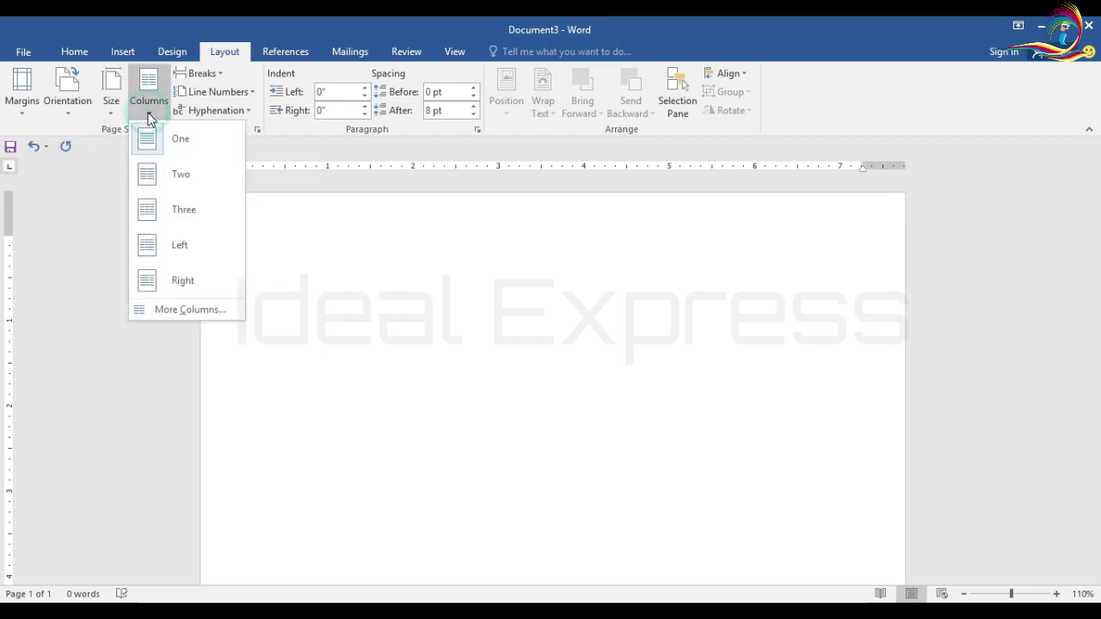
click(169, 216)
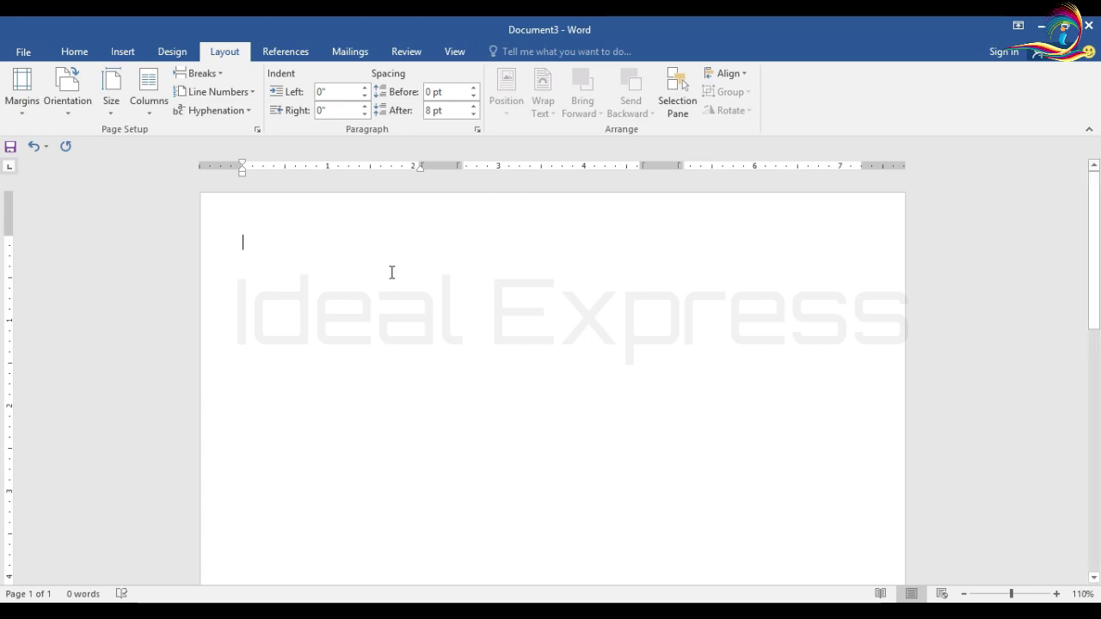
click(357, 50)
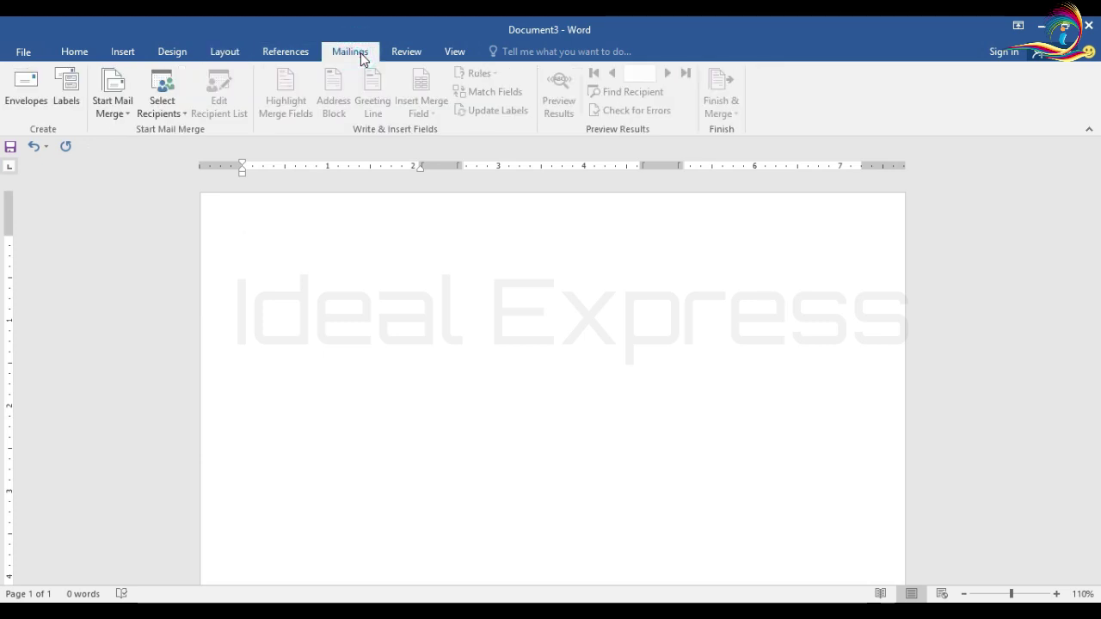
Start a Directory mail merge and attach D:\Mailmerge\DB.docx as the existing recipient list.
click(110, 112)
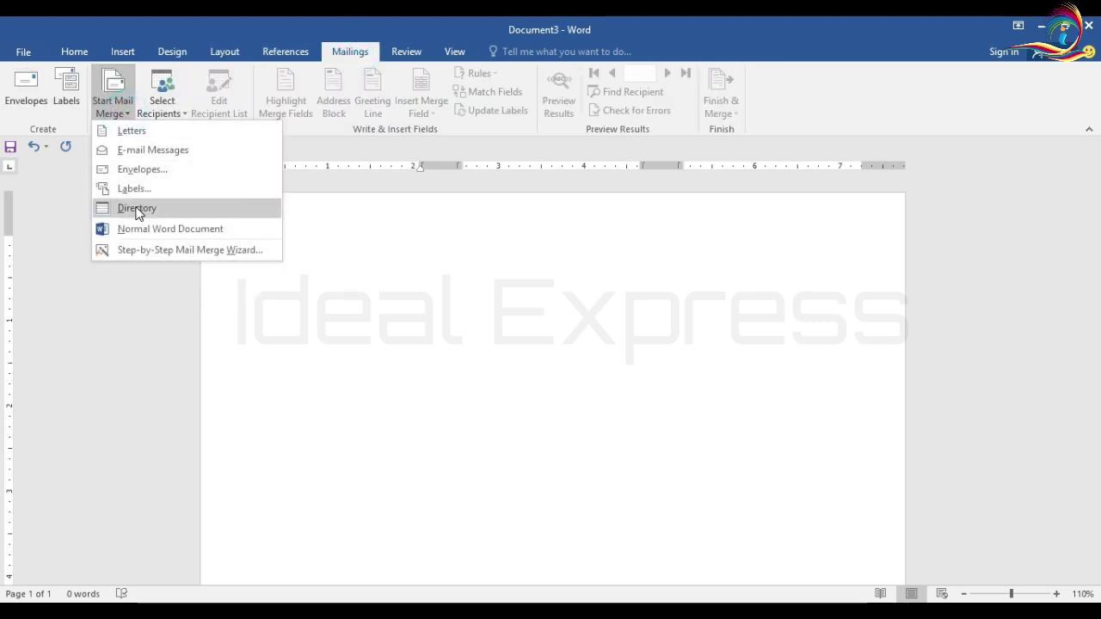
click(136, 208)
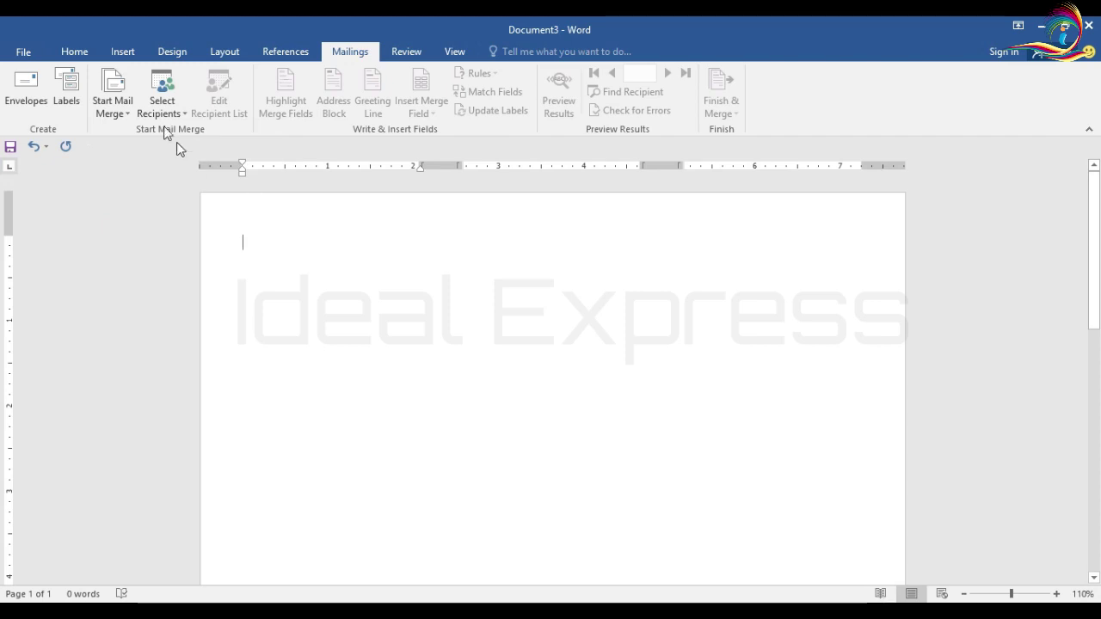
click(185, 123)
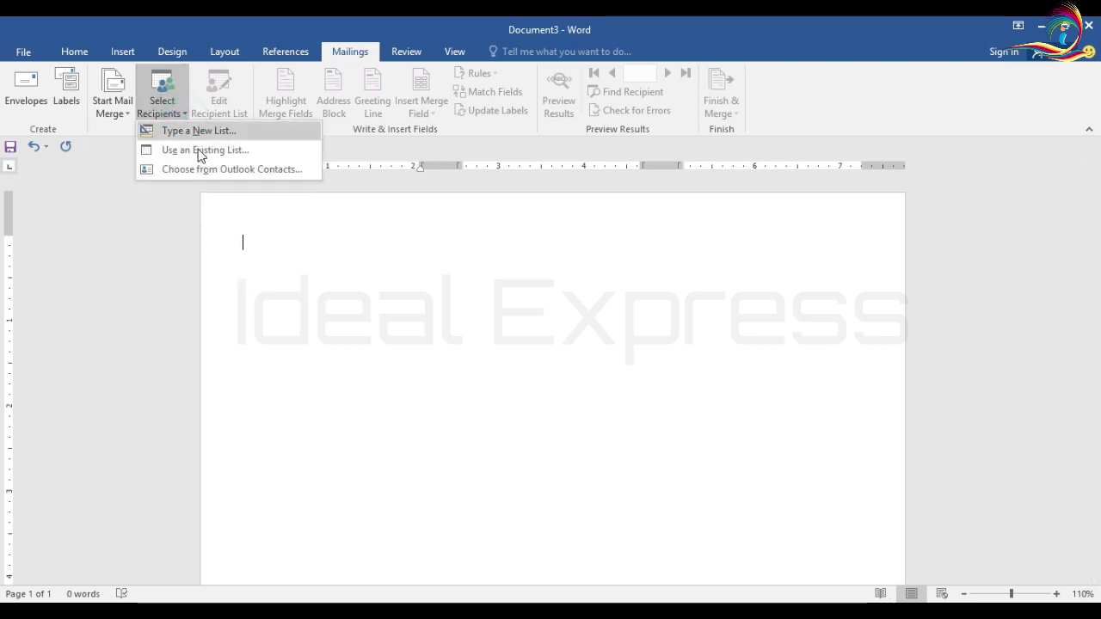
click(197, 154)
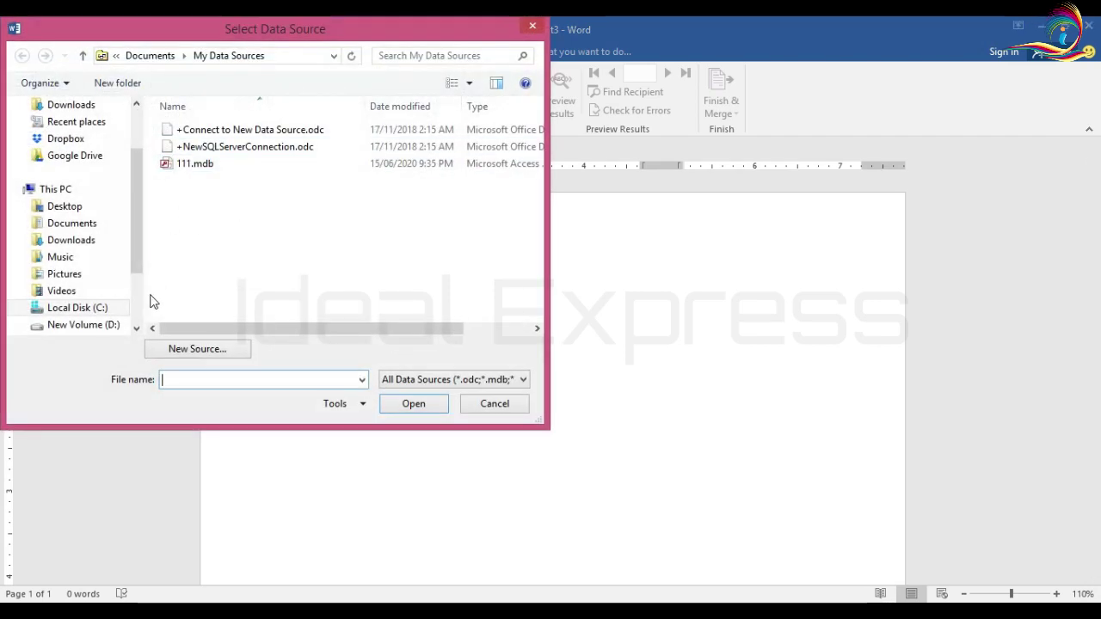
drag(137, 255, 137, 288)
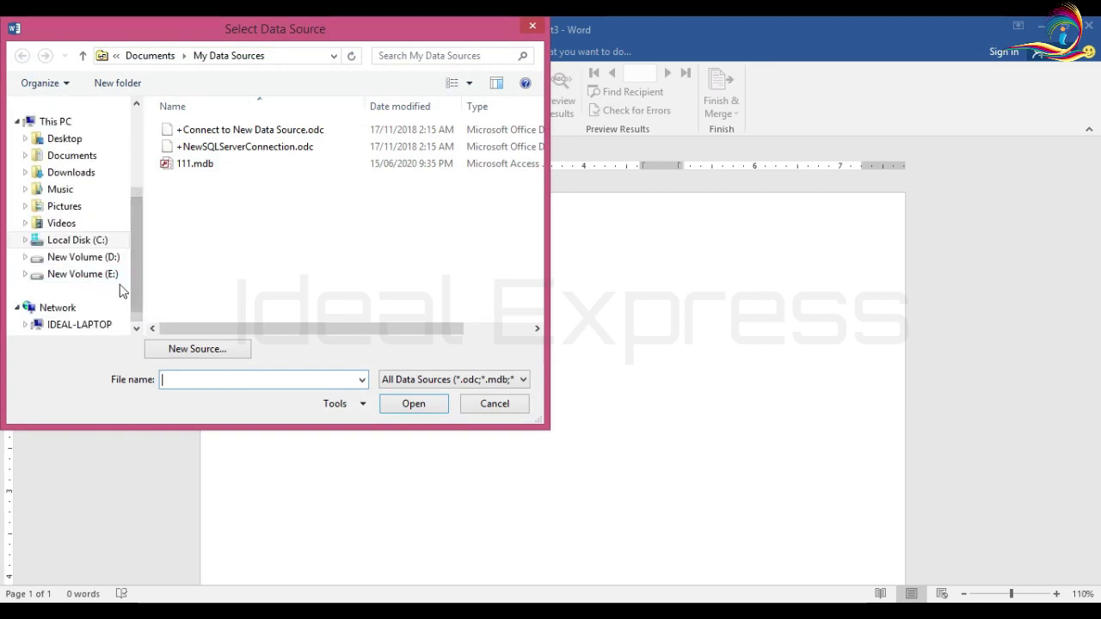
click(86, 256)
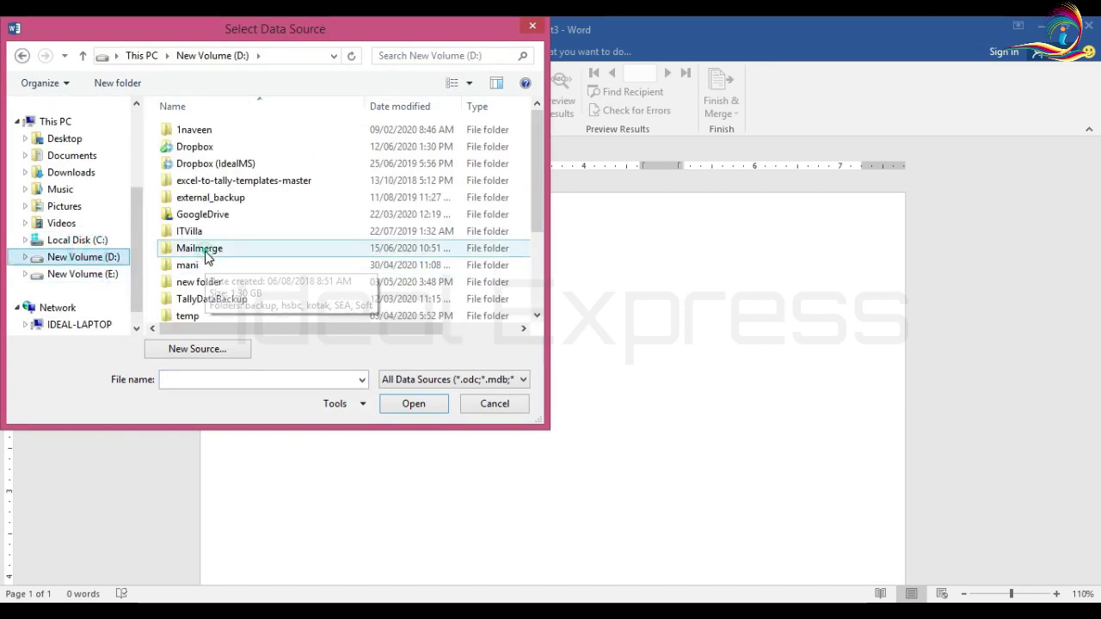
double_click(206, 249)
double_click(191, 129)
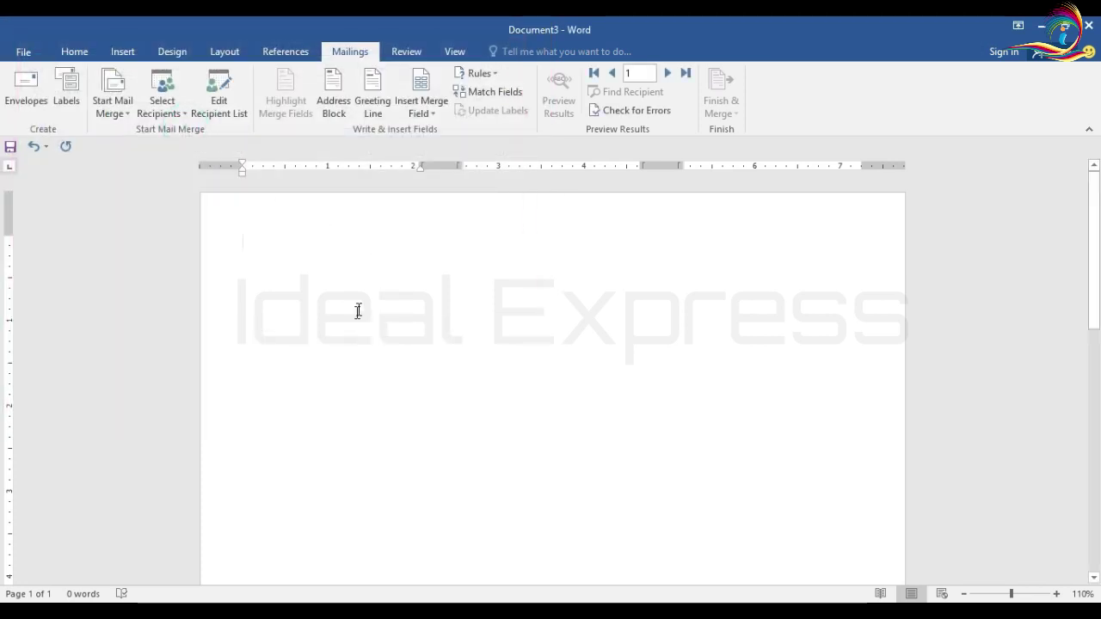
Insert the «Name» merge field, then «Address» on the line below it.
click(433, 118)
click(441, 136)
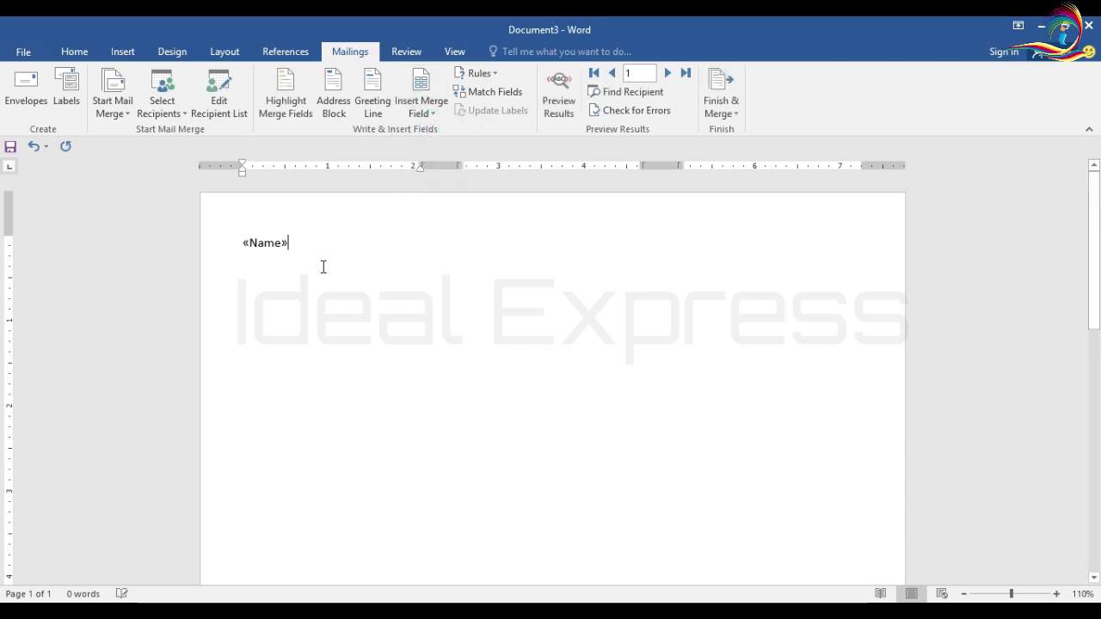
key(Return)
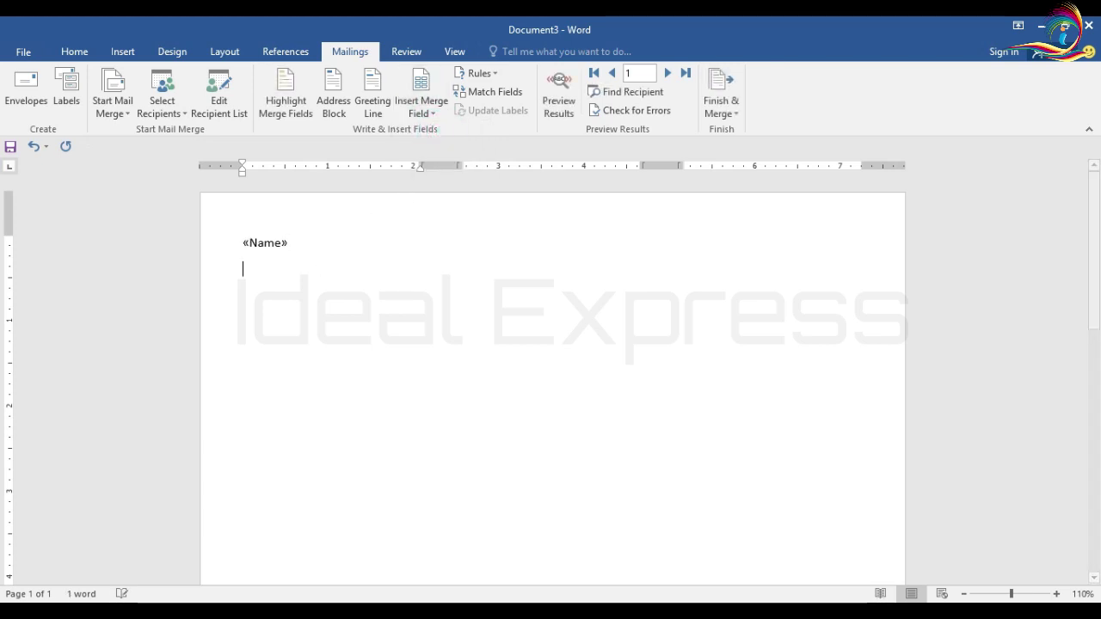
click(432, 114)
click(448, 151)
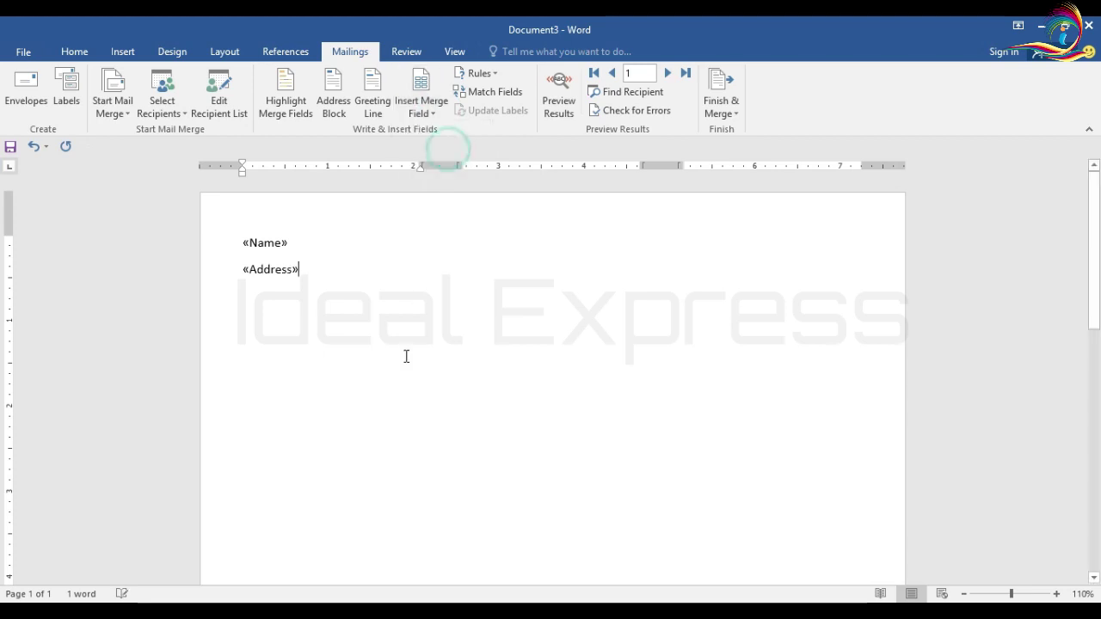
Set Spacing After to 0 pt for the «Name» and «Address» lines.
drag(244, 239, 332, 276)
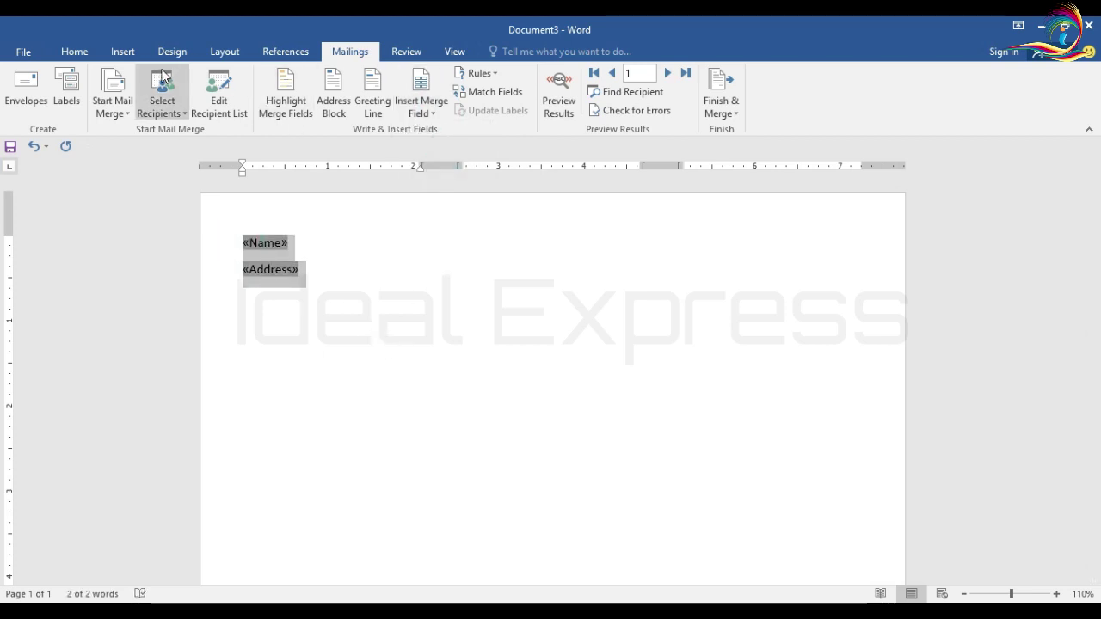
click(222, 51)
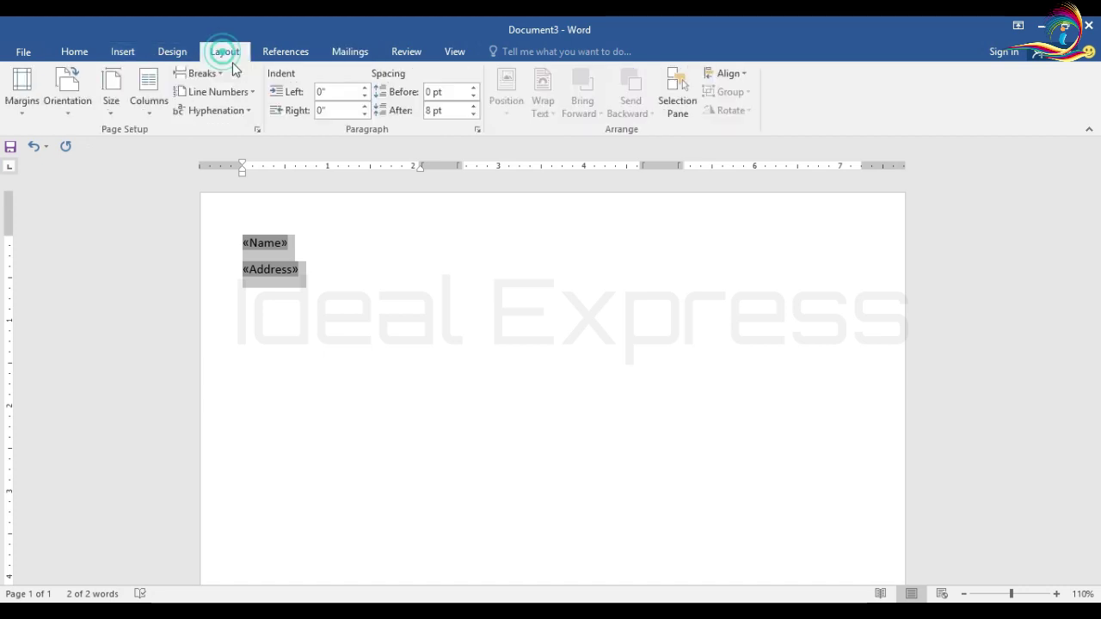
click(473, 116)
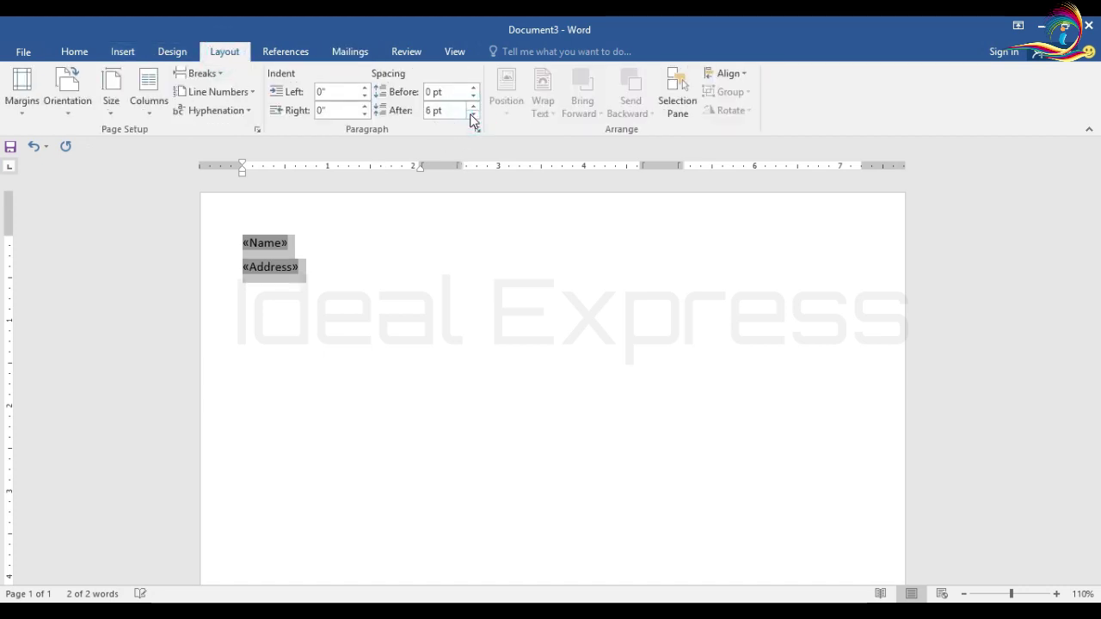
click(472, 115)
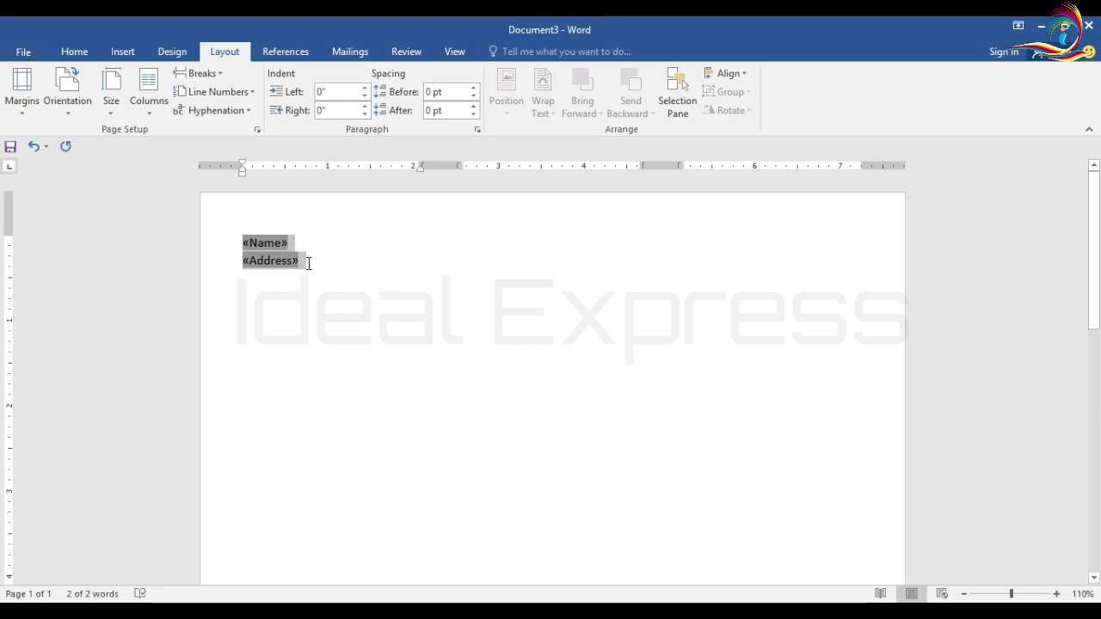
click(358, 290)
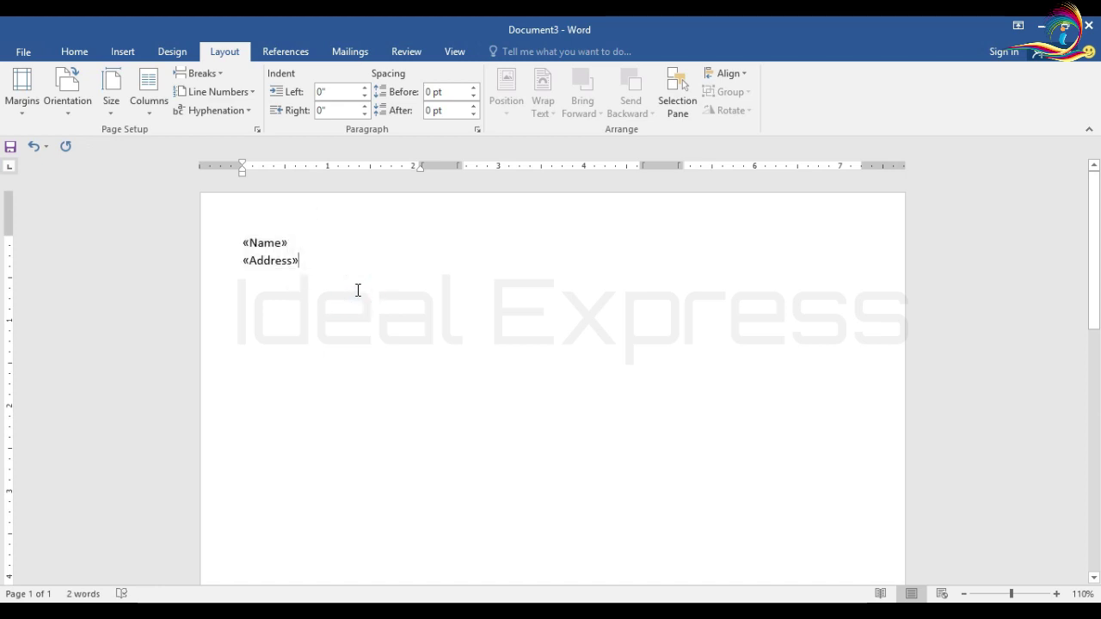
click(350, 51)
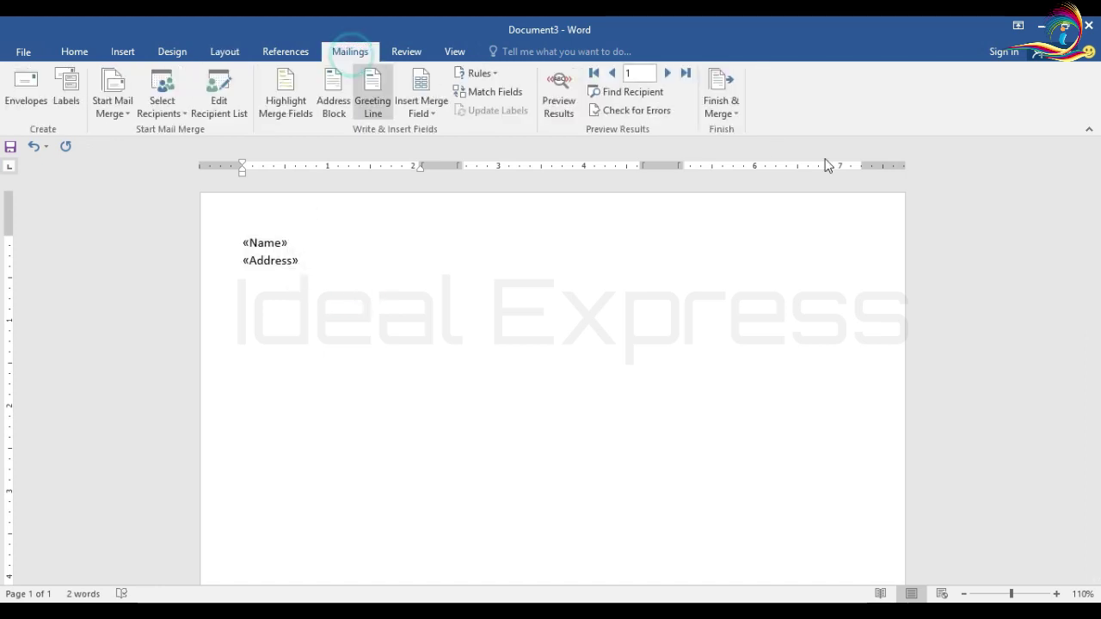
click(727, 114)
click(755, 134)
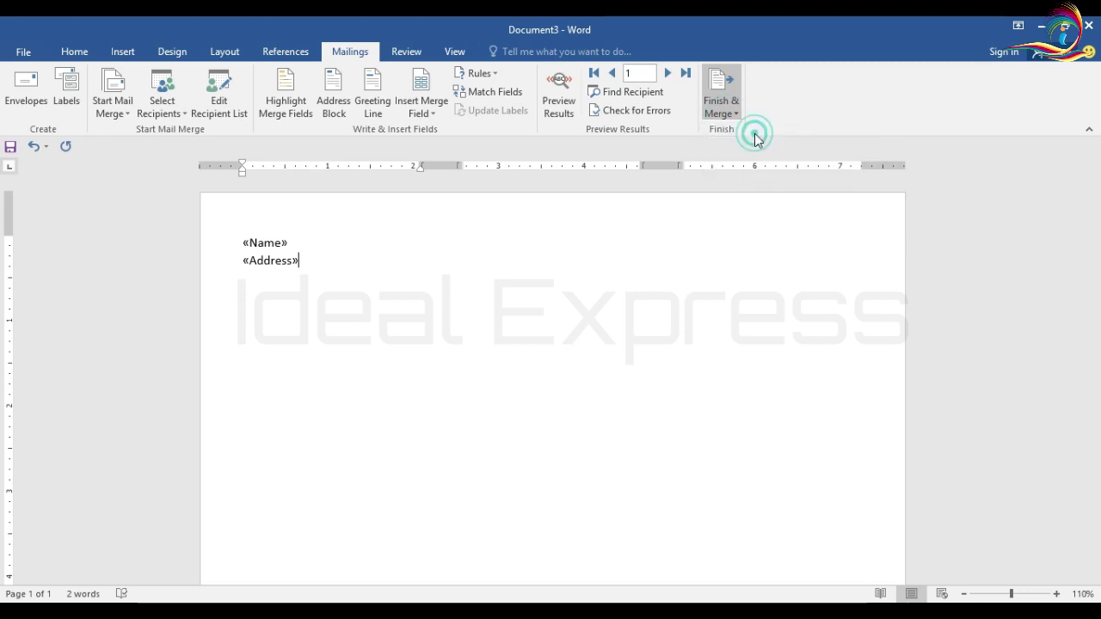
click(548, 345)
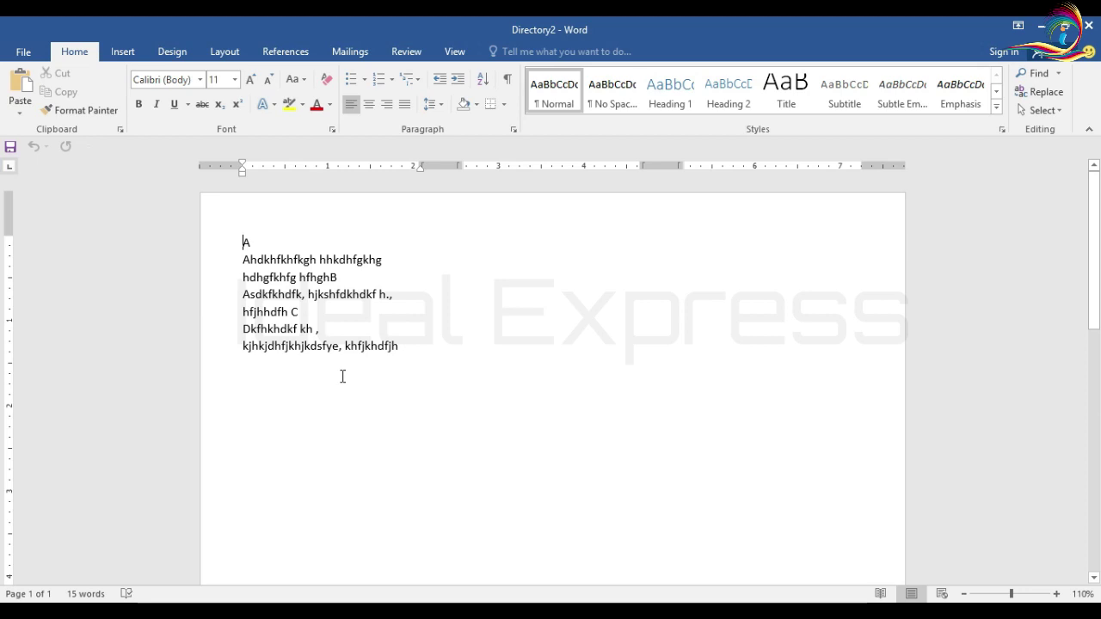
click(1088, 25)
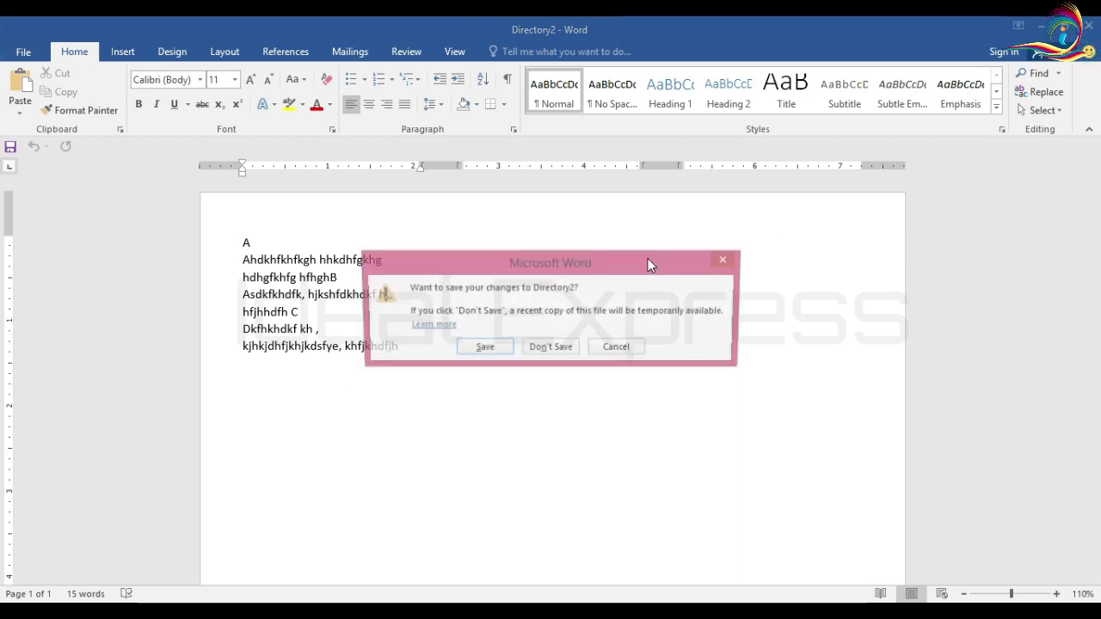
click(550, 348)
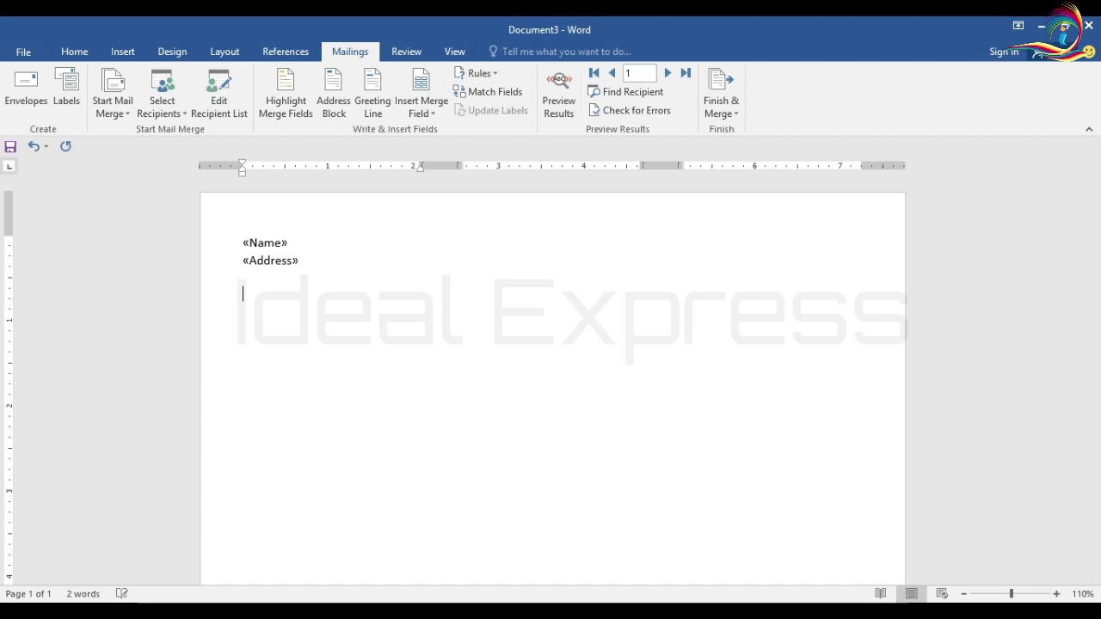
click(743, 112)
click(782, 129)
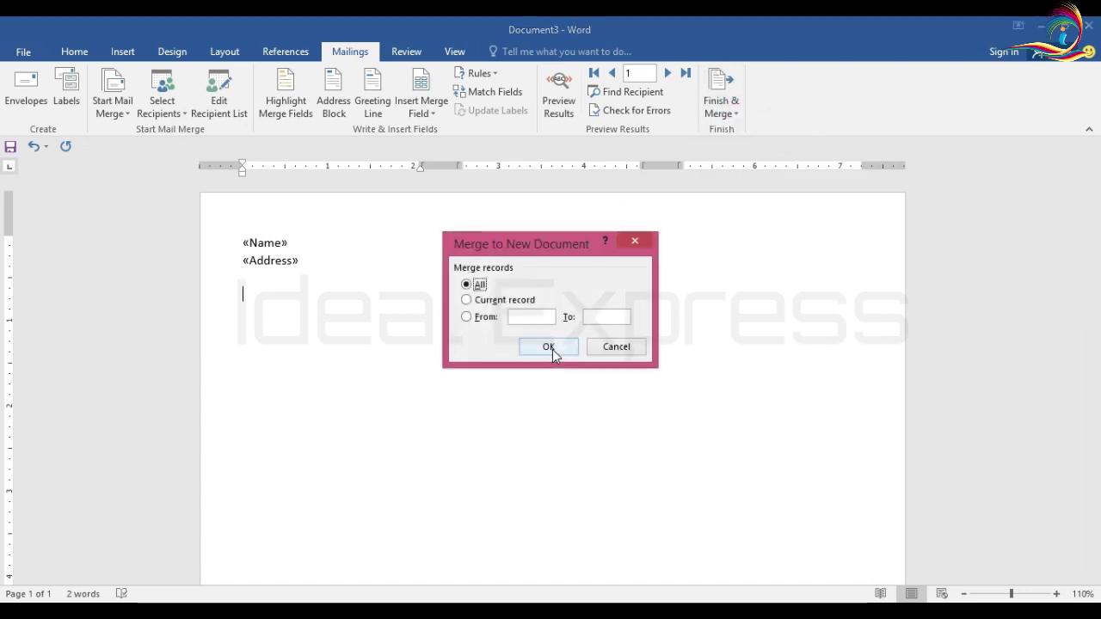
click(544, 347)
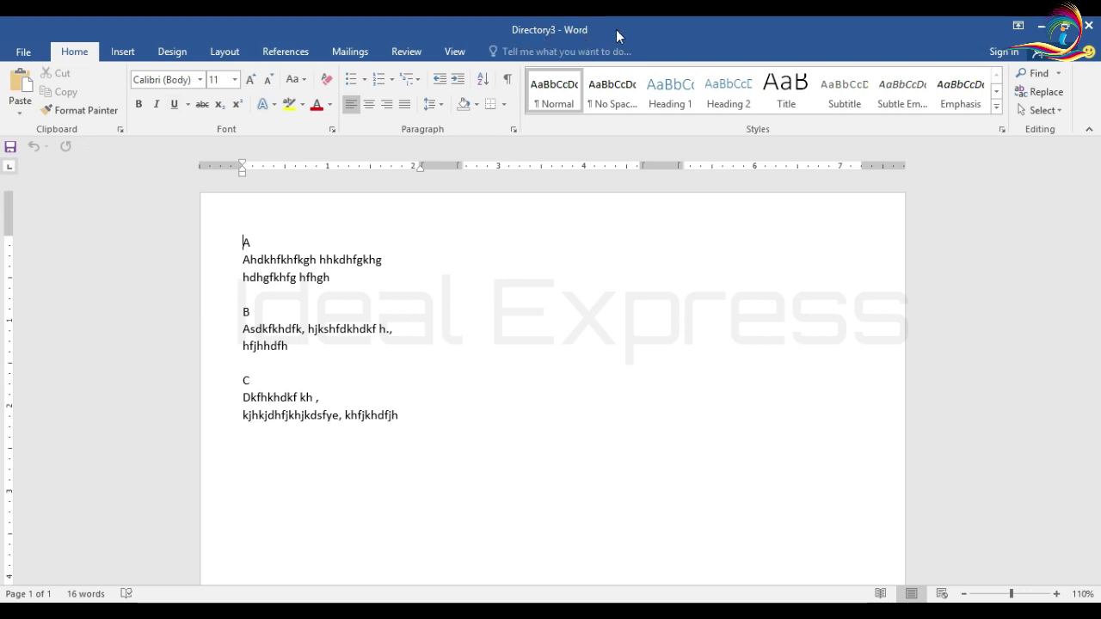
click(1089, 29)
click(551, 349)
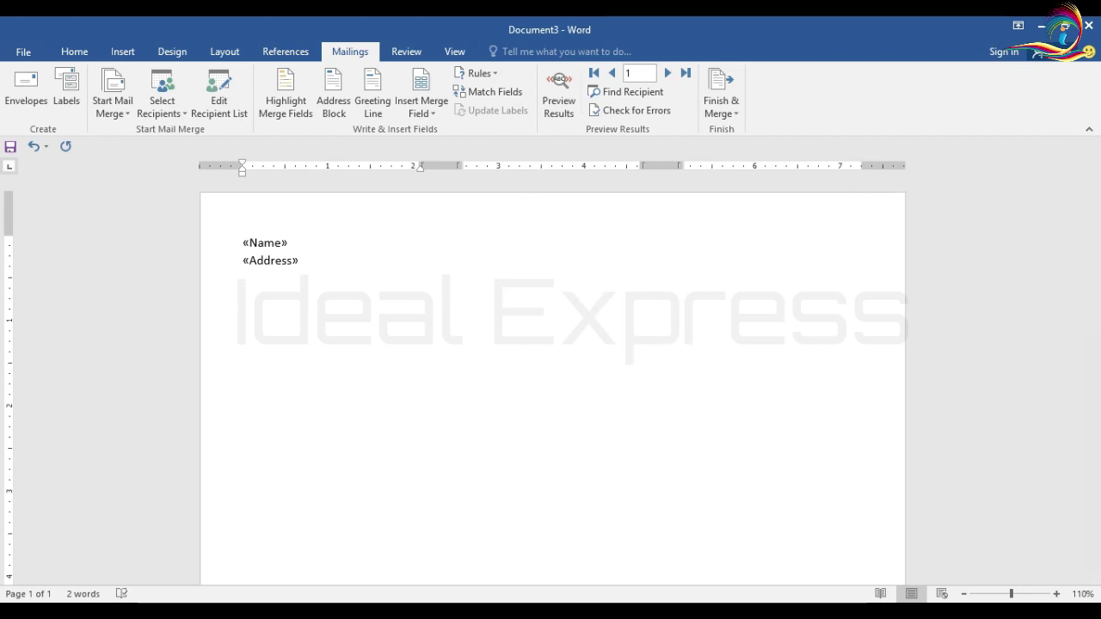
In DB.docx, copy row C and append many empty rows to the table.
mouse_move(617, 610)
click(484, 561)
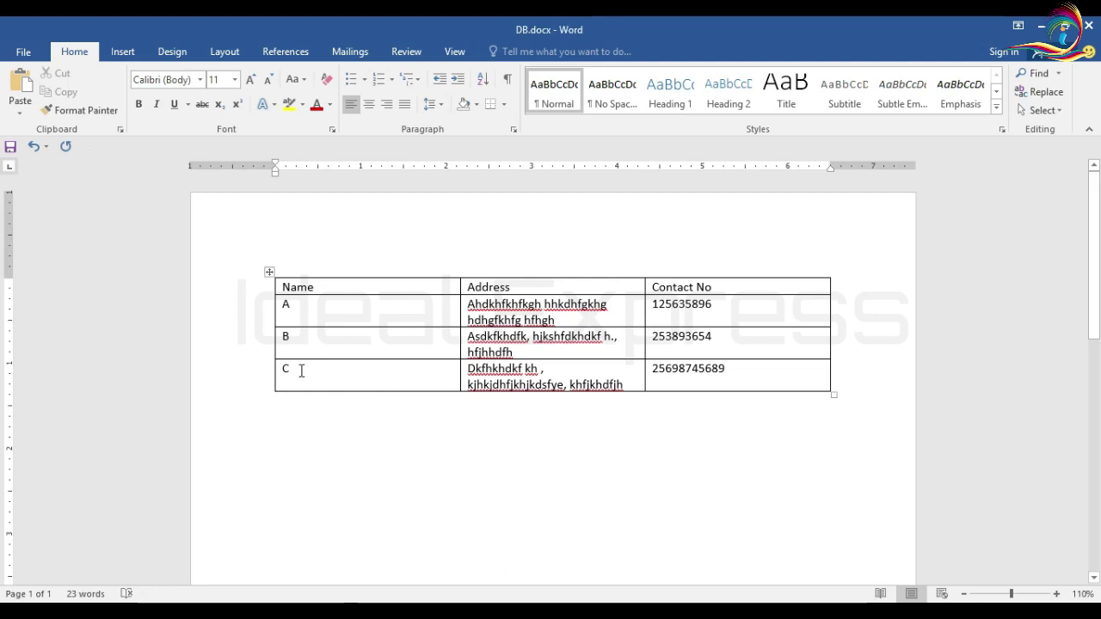
drag(277, 372, 745, 381)
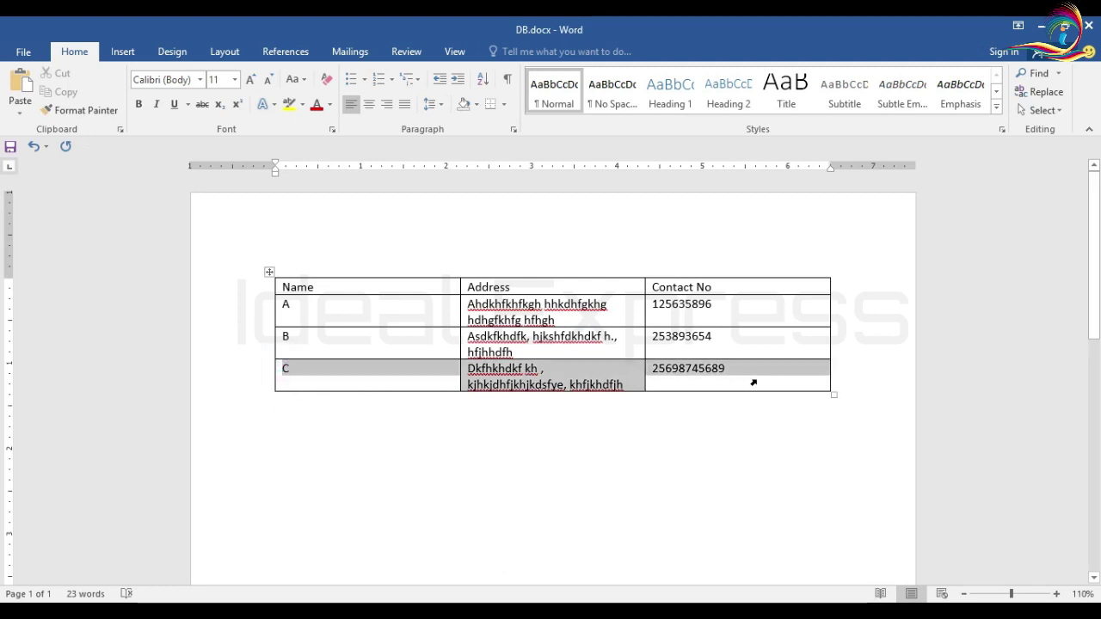
click(741, 383)
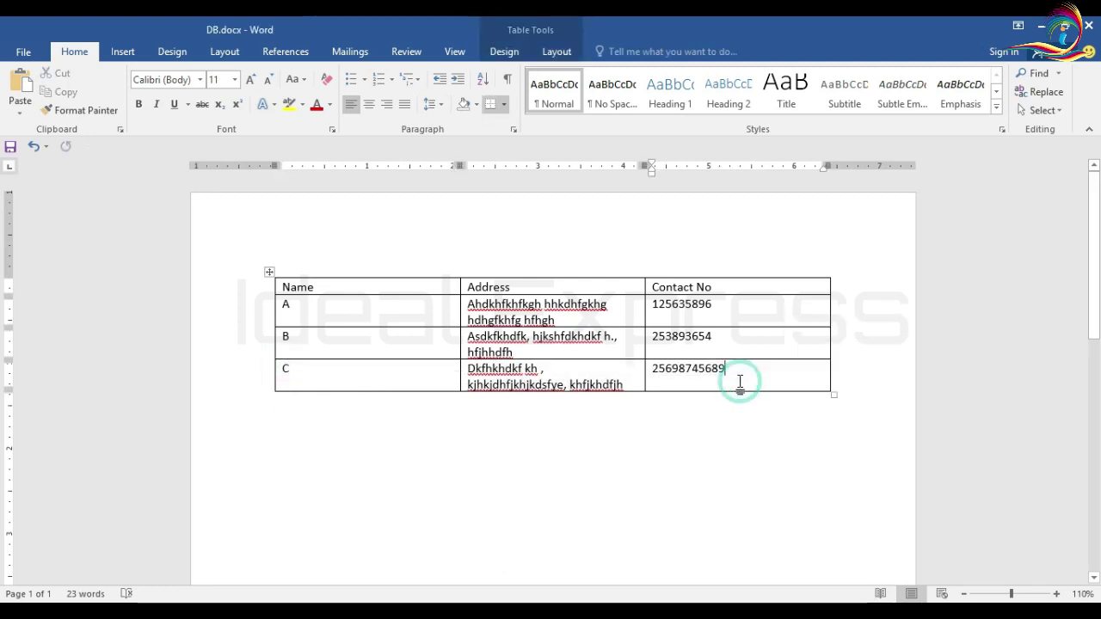
scroll(740, 382, down, 4)
key(Tab)
key(Tab)
key(Tab)
key(Tab)
key(Tab)
key(Tab)
key(Tab)
key(Tab)
key(Tab)
key(Tab)
key(Tab)
key(Tab)
key(Tab)
key(Tab)
key(Tab)
key(Tab)
key(Tab)
key(Tab)
key(Tab)
key(Tab)
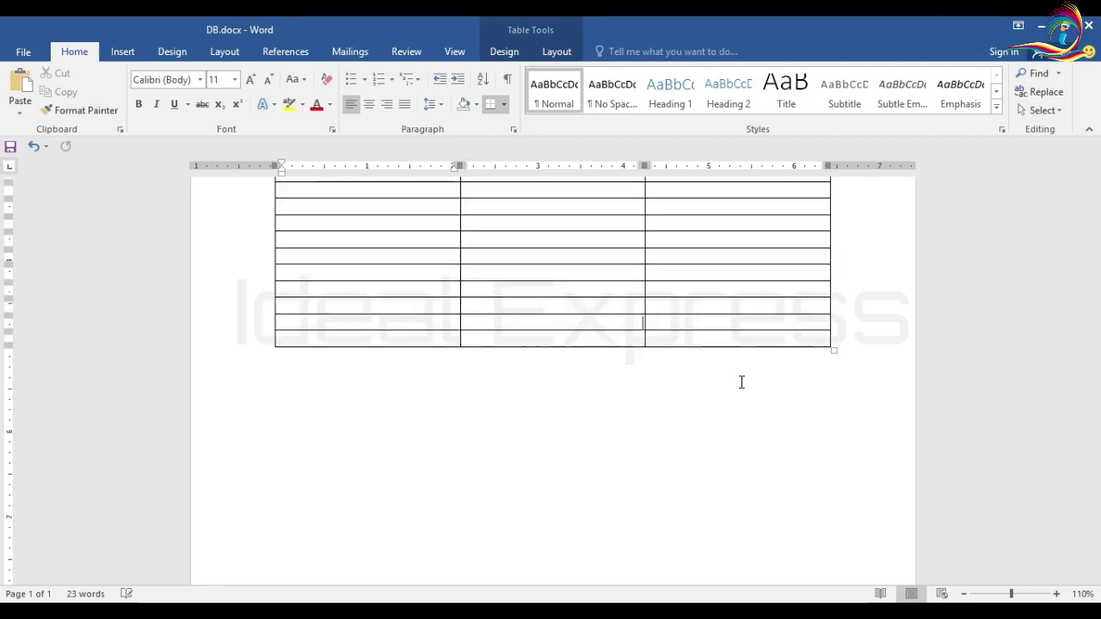
key(ctrl+z)
key(ctrl+z)
key(ctrl+z)
key(ctrl+z)
key(ctrl+z)
key(ctrl+z)
key(ctrl+z)
key(ctrl+z)
key(ctrl+z)
key(ctrl+z)
key(ctrl+z)
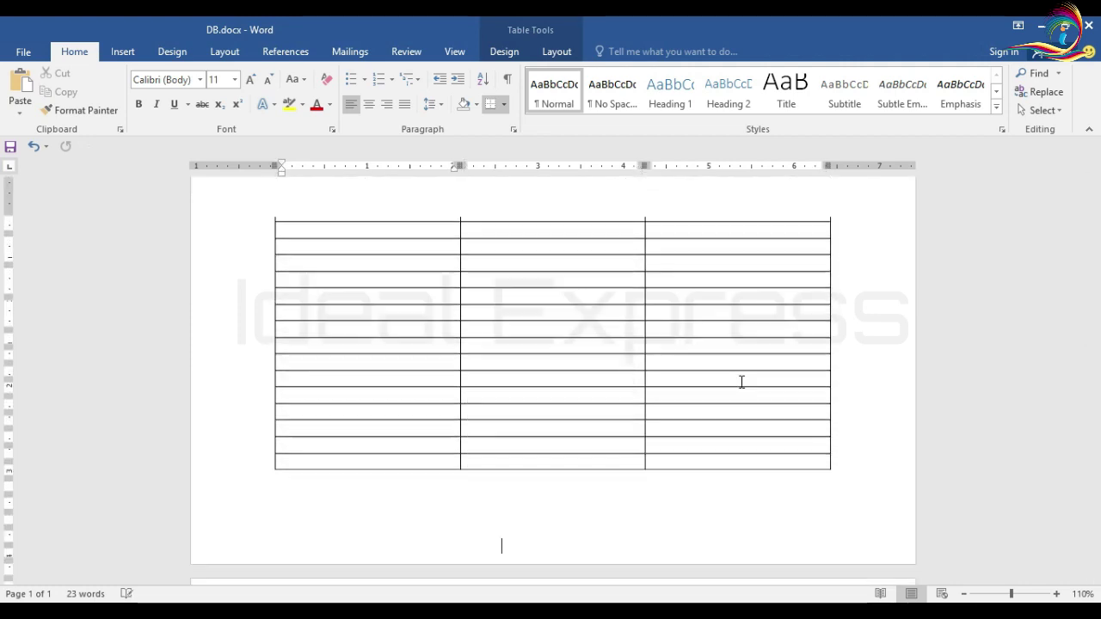
key(ctrl+y)
key(ctrl+y)
key(ctrl+y)
key(ctrl+y)
key(ctrl+y)
key(ctrl+y)
key(ctrl+y)
key(ctrl+y)
key(ctrl+y)
key(ctrl+y)
key(ctrl+y)
scroll(740, 381, up, 5)
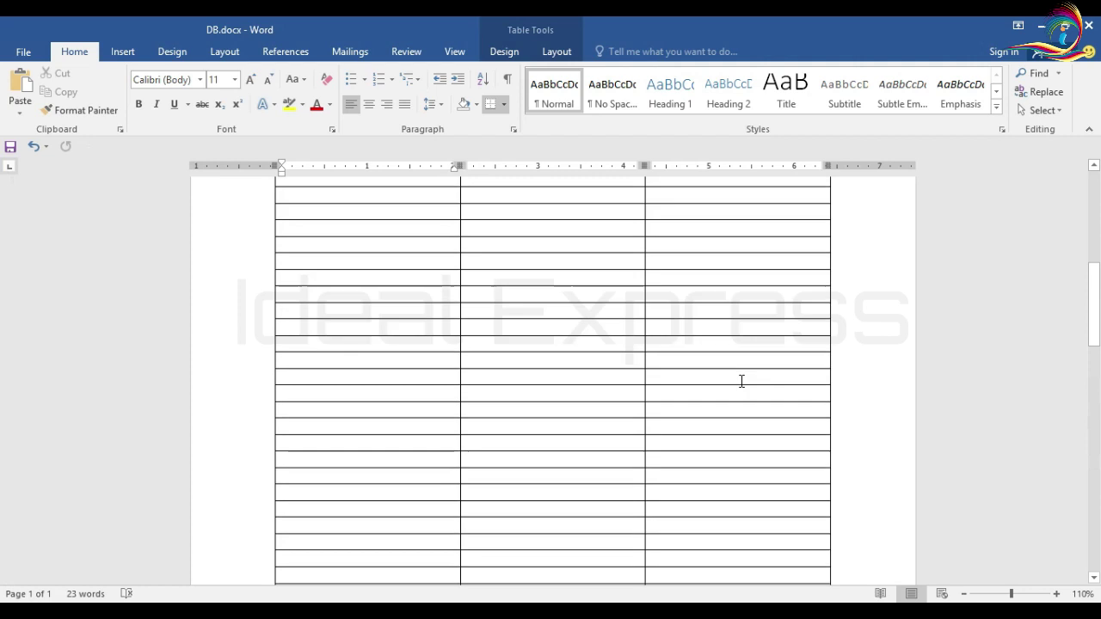
Paste copies of row C into all the empty table rows.
click(341, 369)
scroll(786, 491, down, 12)
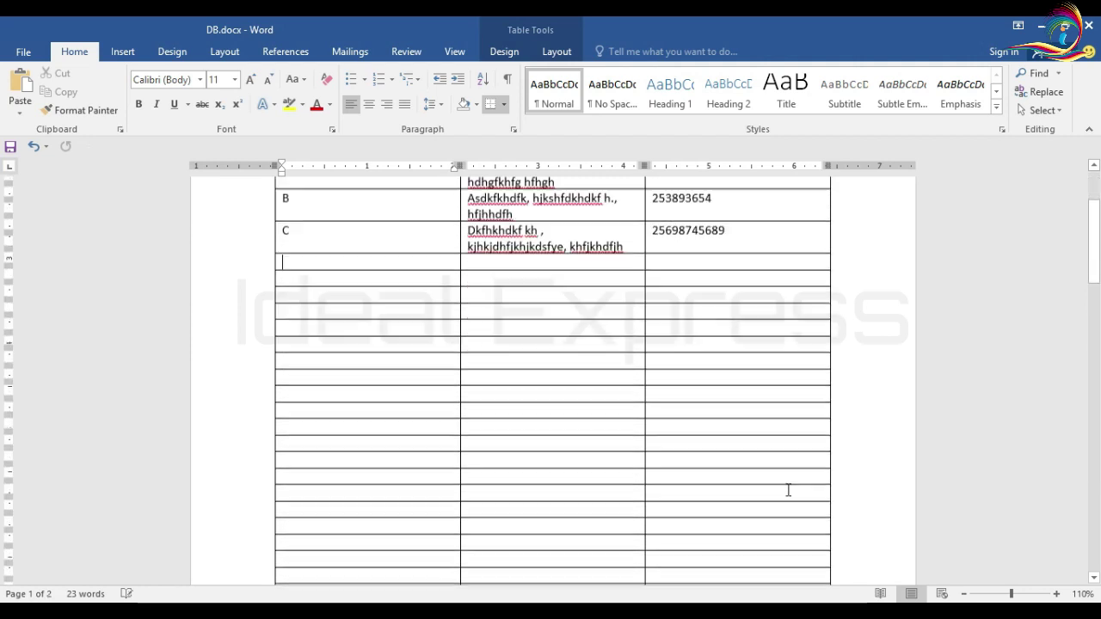
scroll(762, 415, down, 3)
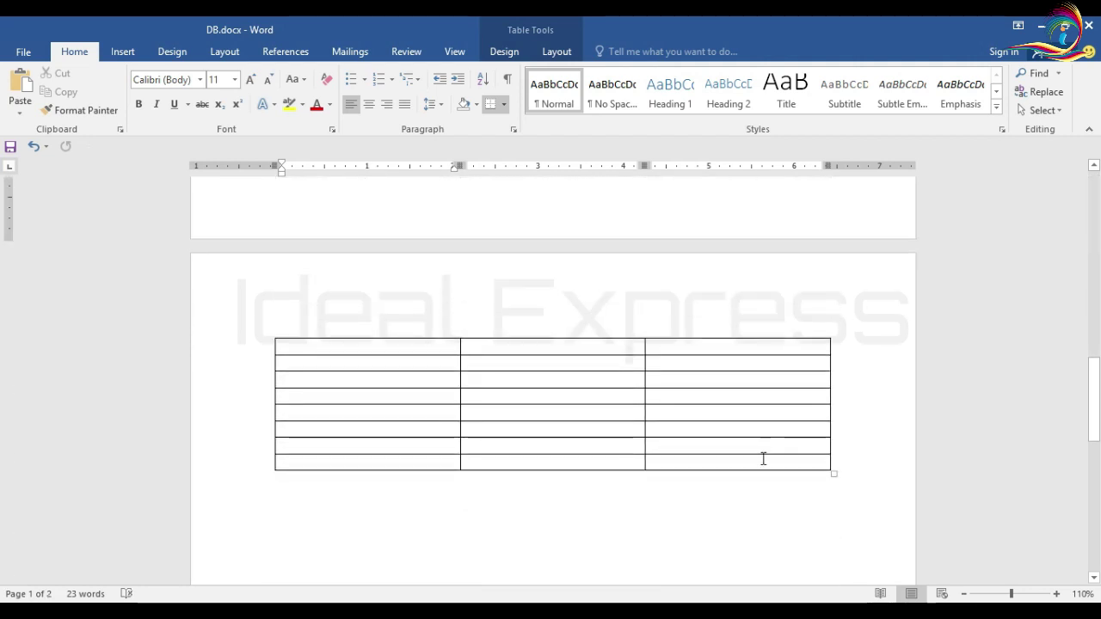
click(763, 458)
key(ctrl+a)
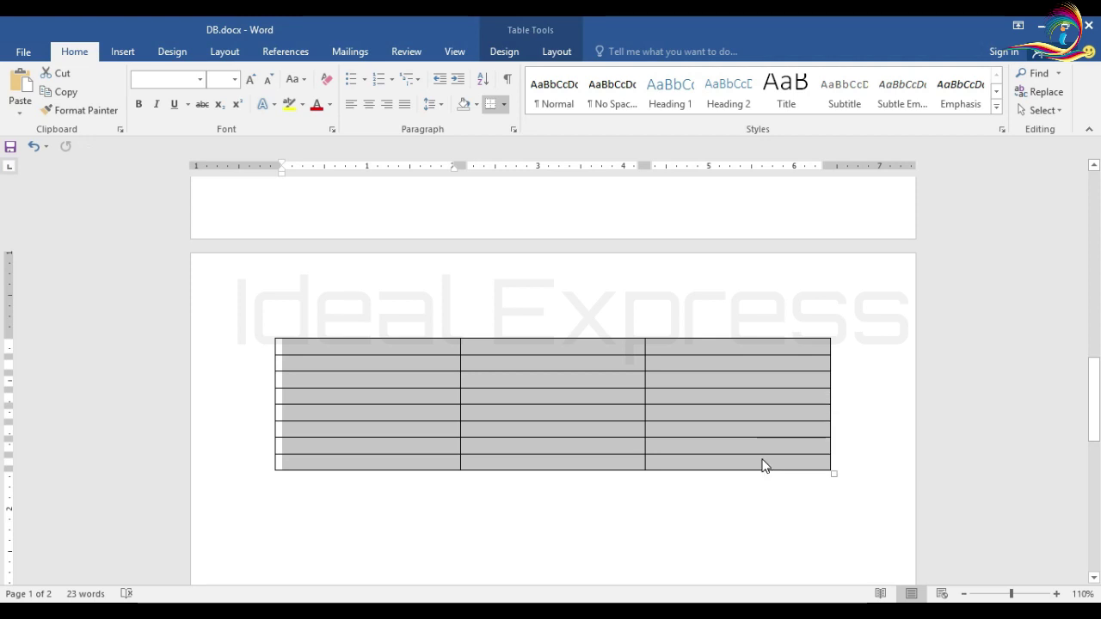
key(ctrl+v)
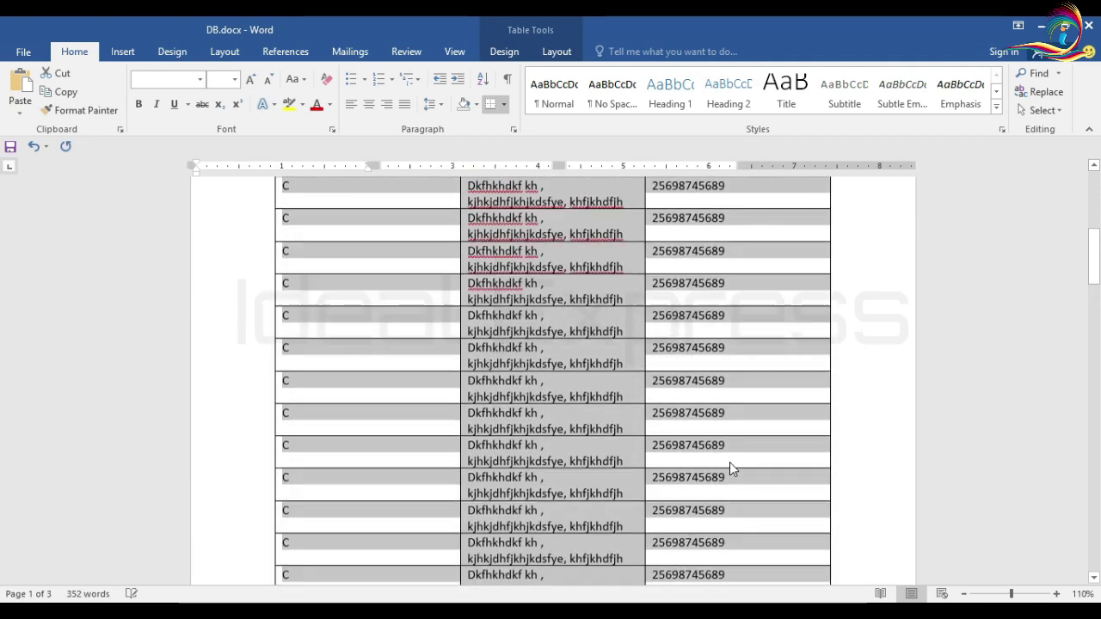
scroll(730, 467, up, 5)
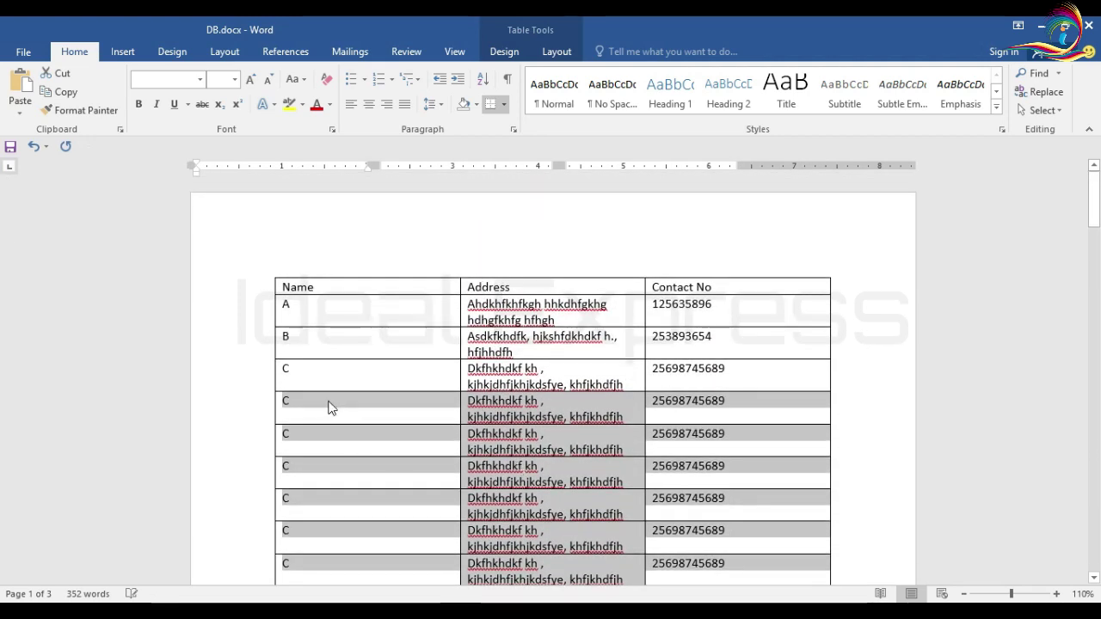
click(328, 402)
Save DB.docx and return to the Document3 letter template.
click(707, 446)
key(ctrl+s)
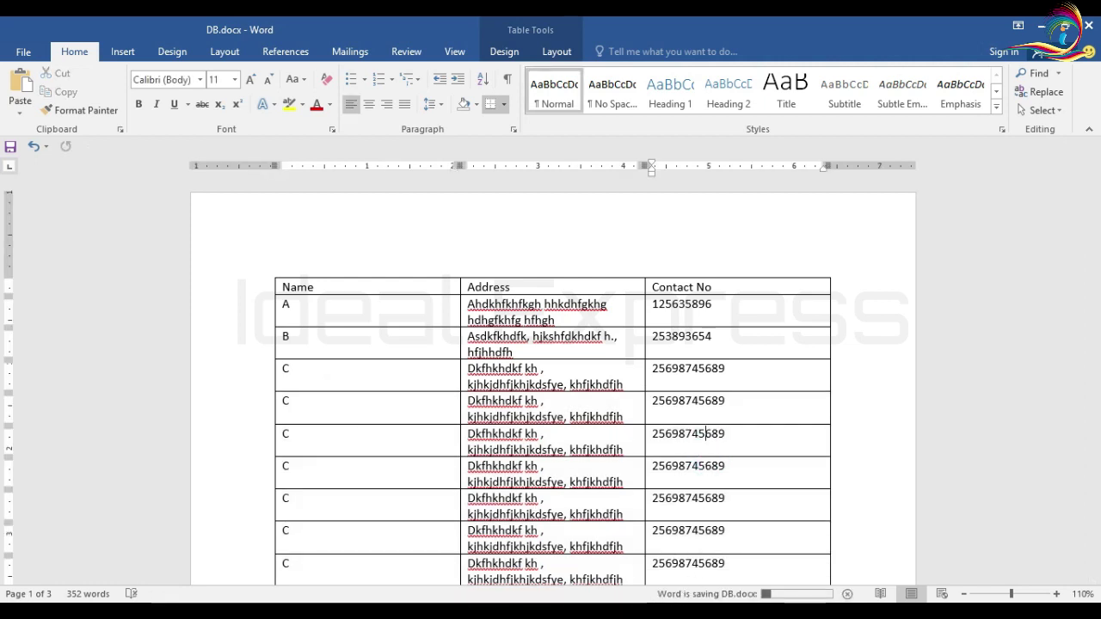
mouse_move(618, 613)
click(796, 563)
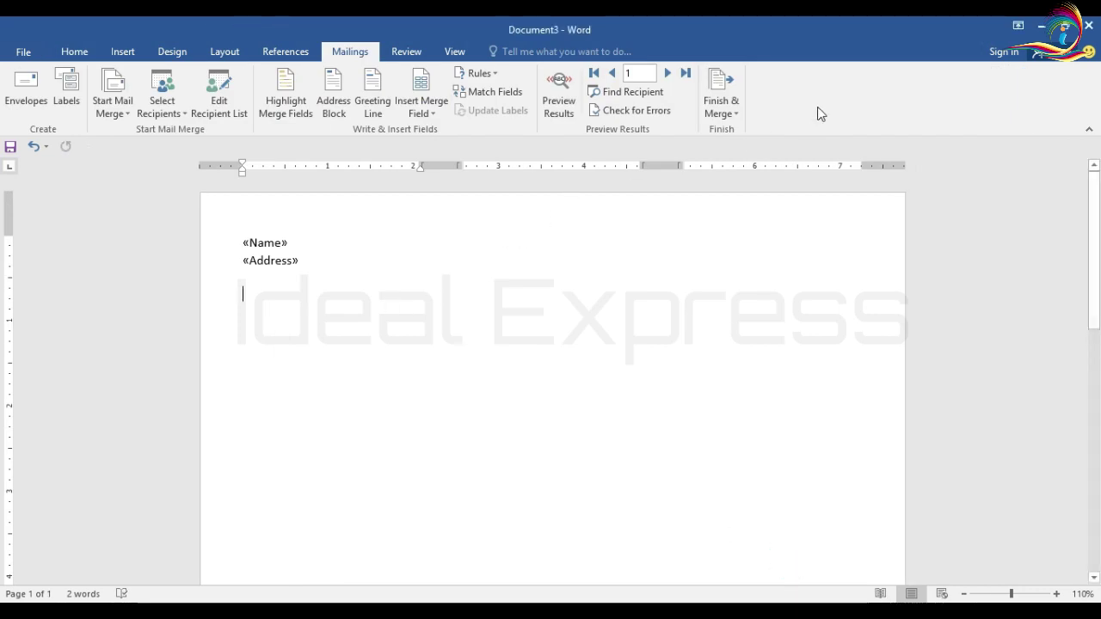
Merge all records into a new document with Finish & Merge > Edit Individual Documents.
click(727, 110)
click(765, 134)
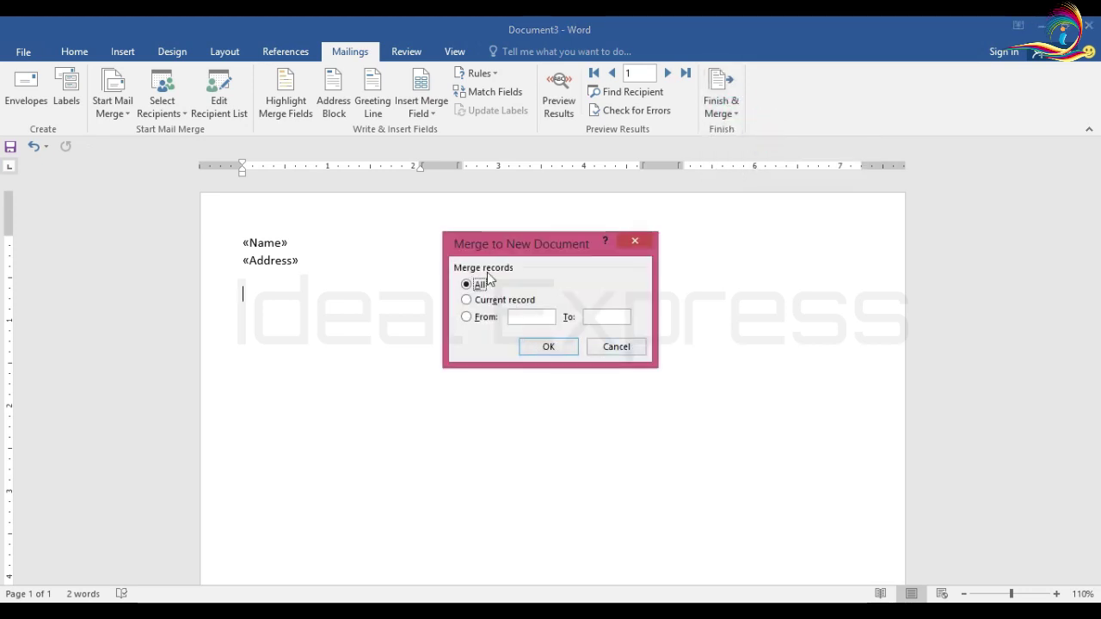
click(534, 347)
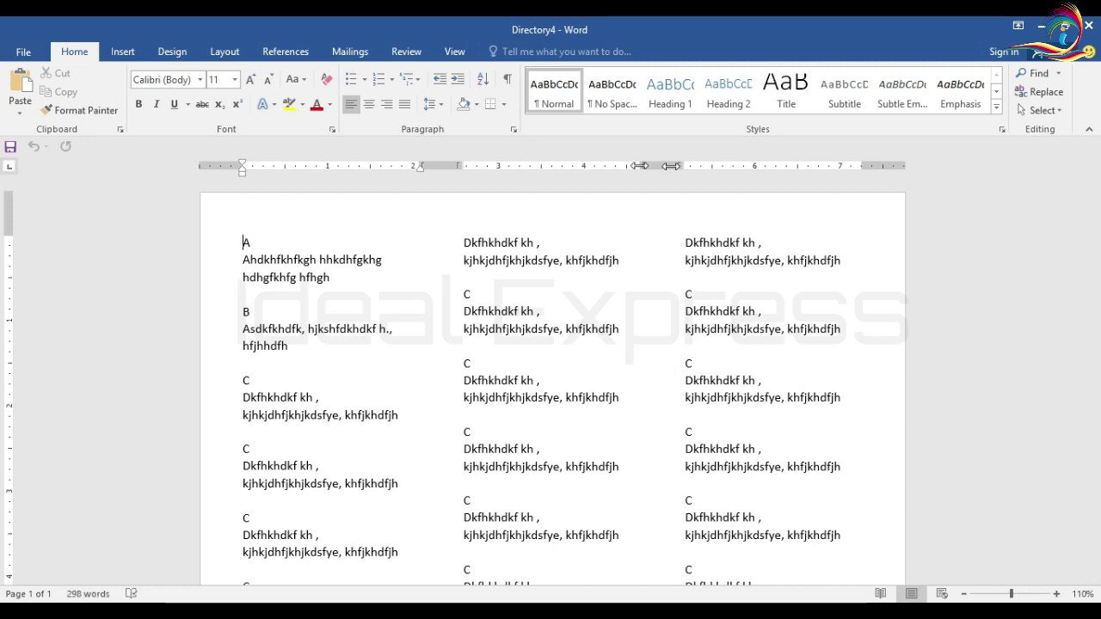
scroll(425, 398, down, 12)
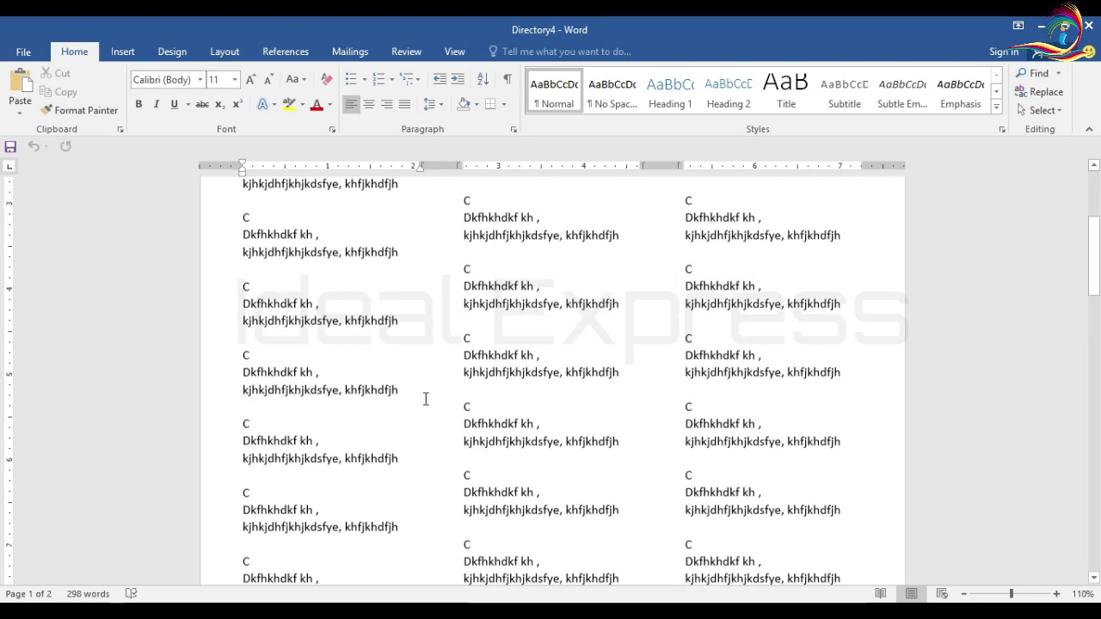
scroll(395, 439, down, 3)
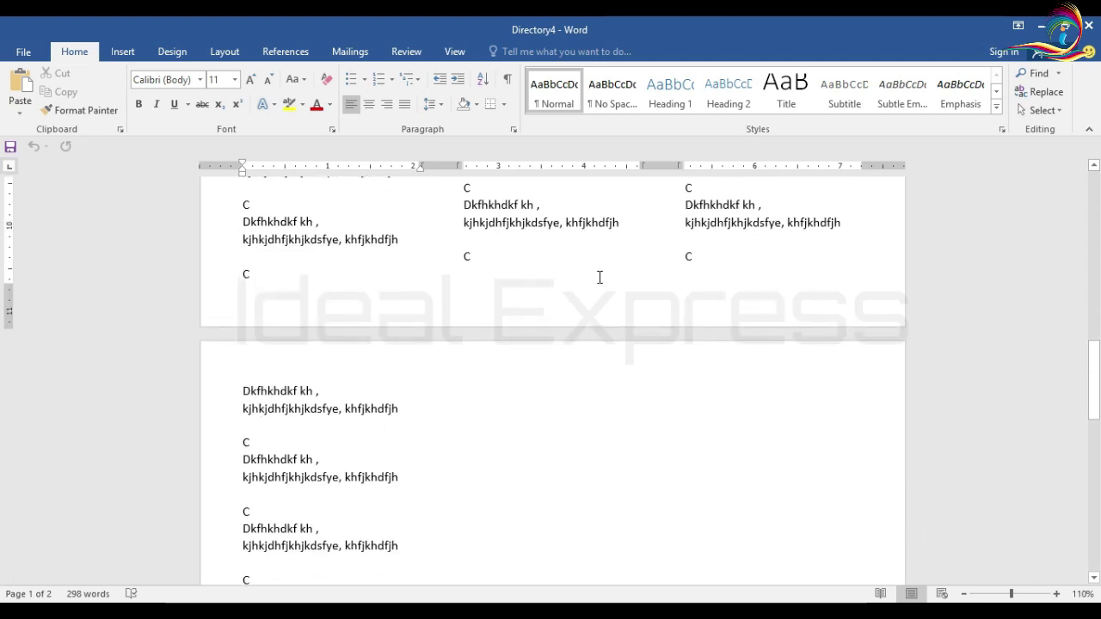
scroll(639, 434, down, 12)
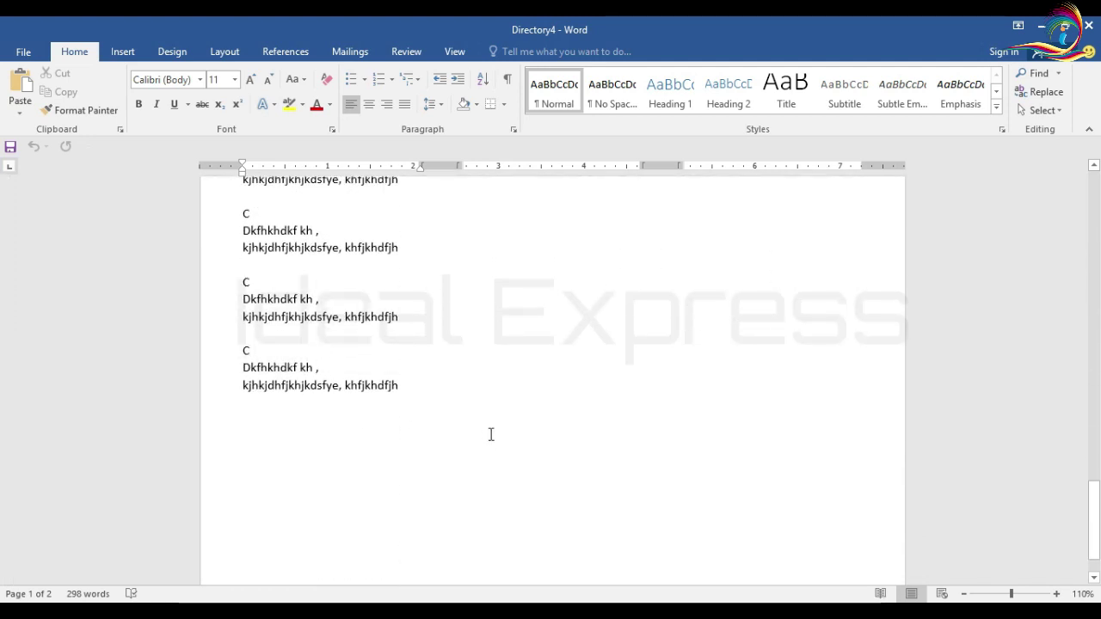
scroll(491, 434, up, 10)
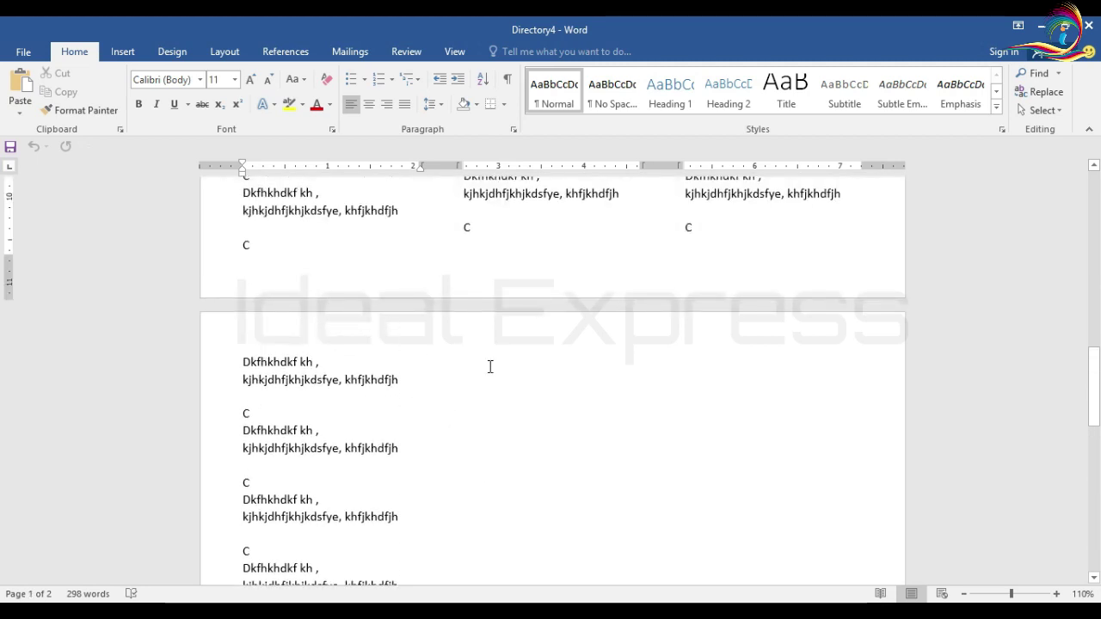
scroll(651, 398, down, 10)
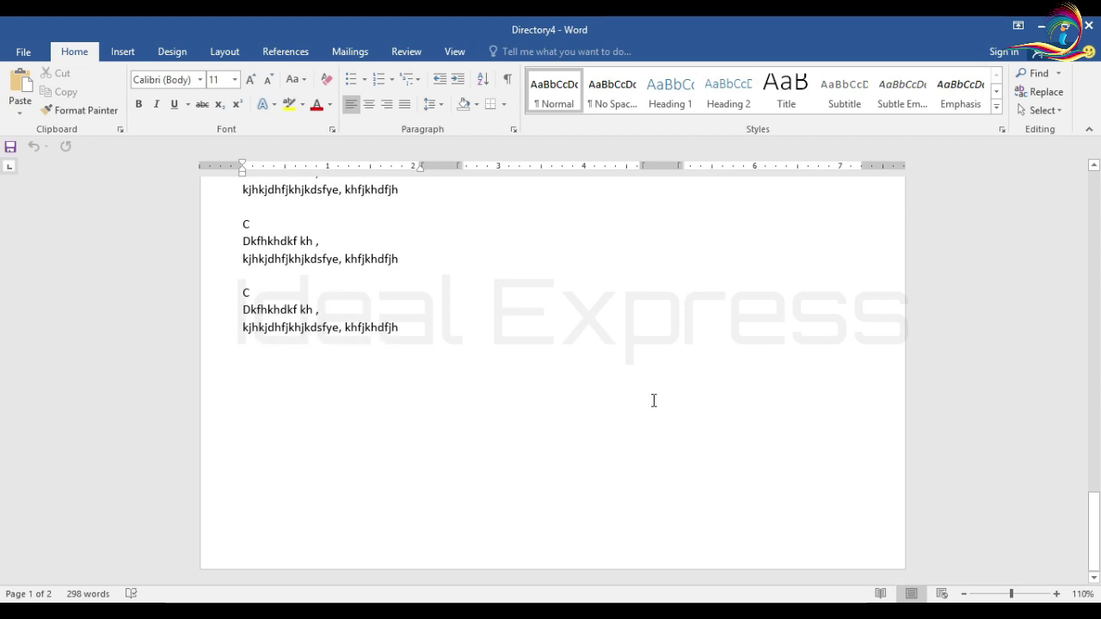
scroll(654, 400, up, 10)
scroll(653, 400, up, 10)
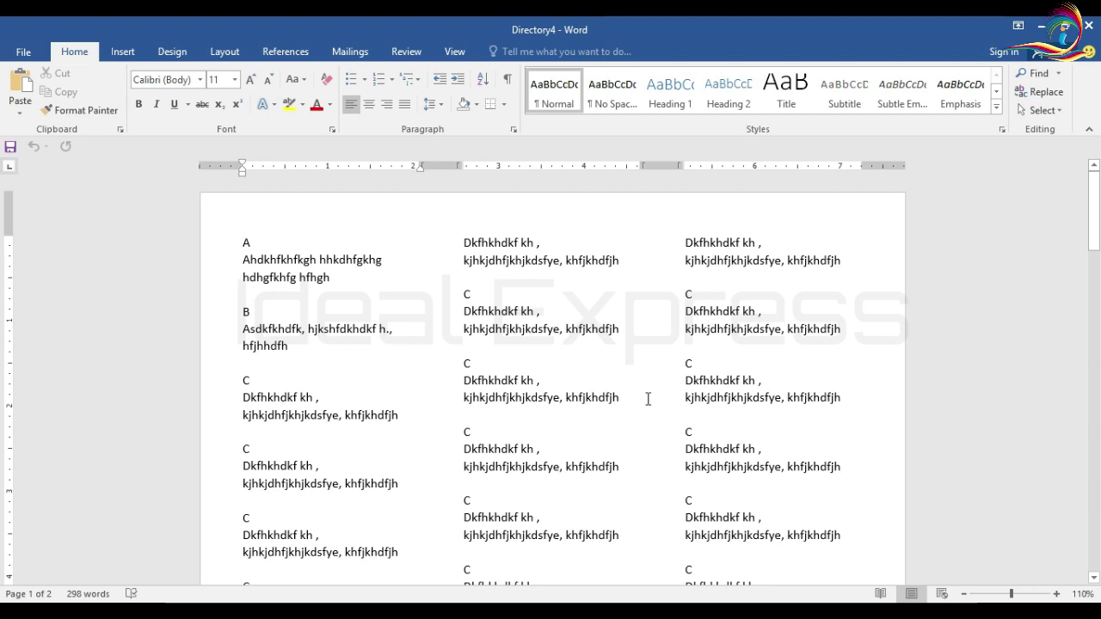
scroll(456, 339, down, 10)
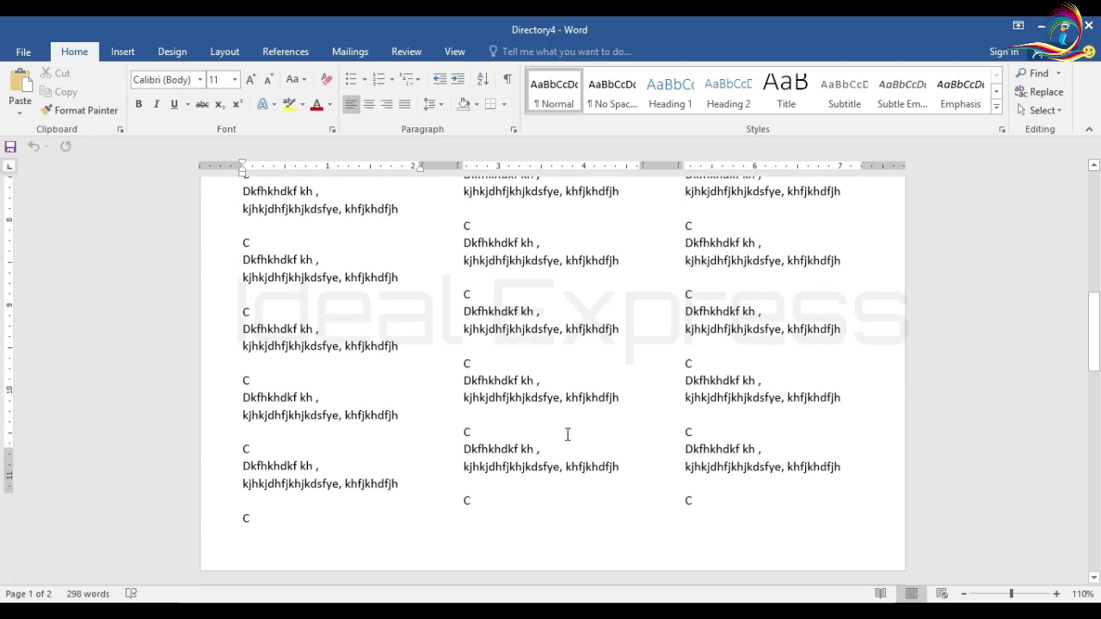
scroll(574, 433, down, 3)
scroll(573, 433, down, 8)
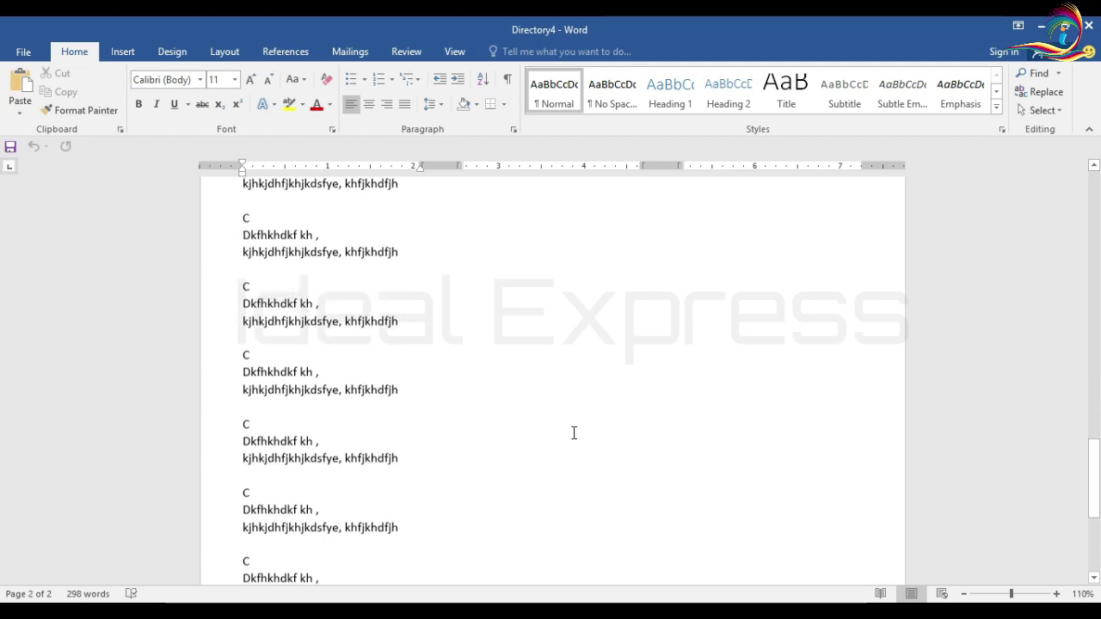
scroll(574, 433, up, 2)
scroll(574, 433, up, 10)
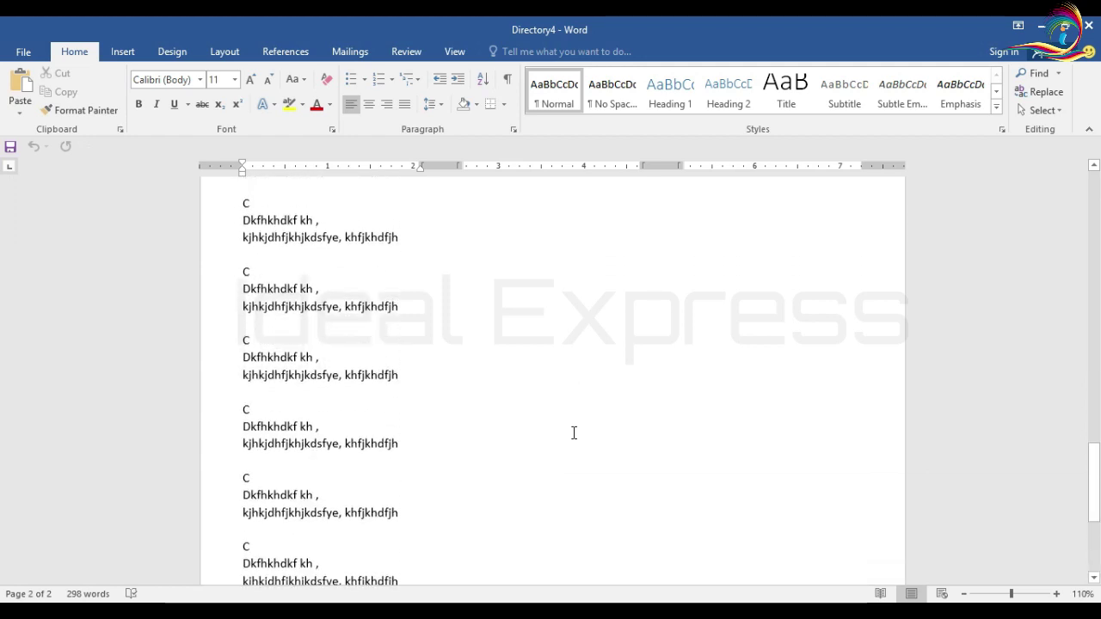
scroll(573, 433, up, 8)
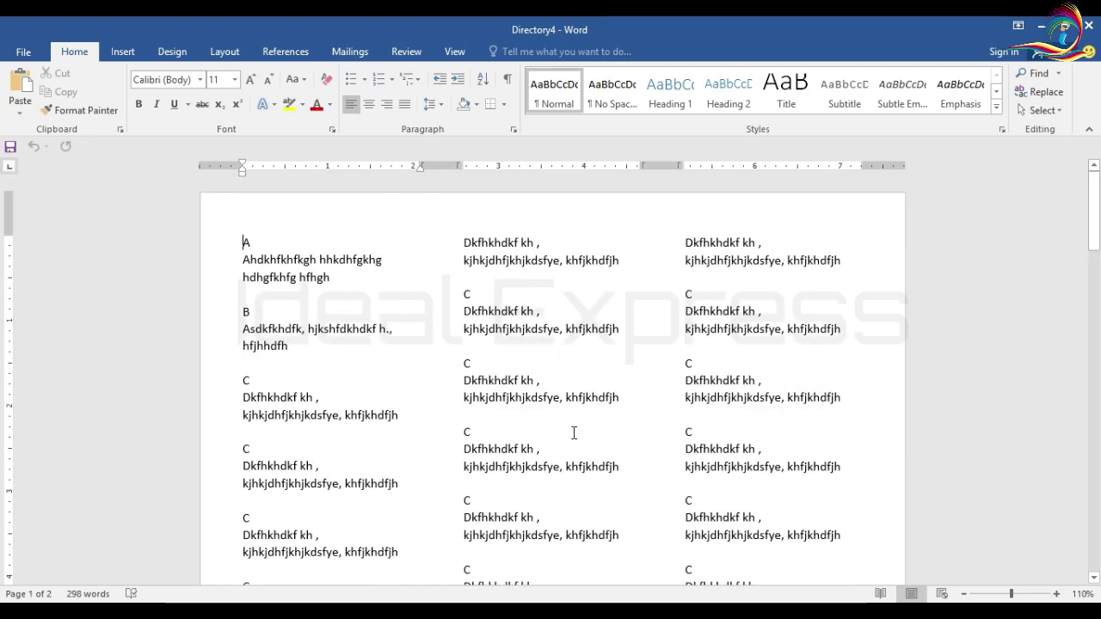
Discard Directory4 unsaved, then save the template as 'Directory' in D:\Mailmerge.
click(1091, 27)
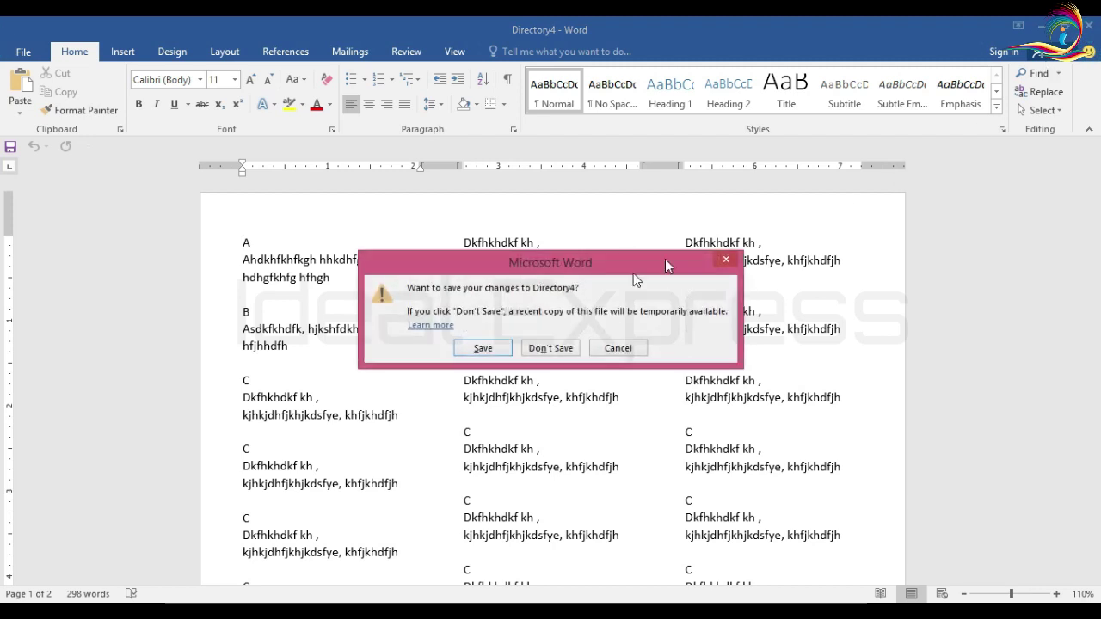
click(550, 349)
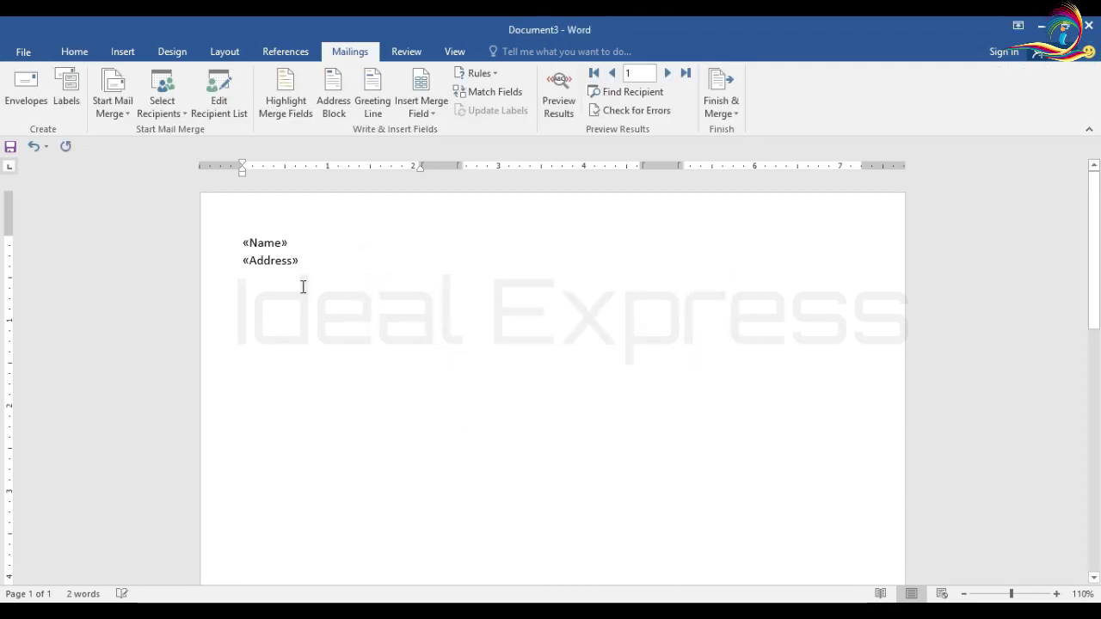
key(ctrl+s)
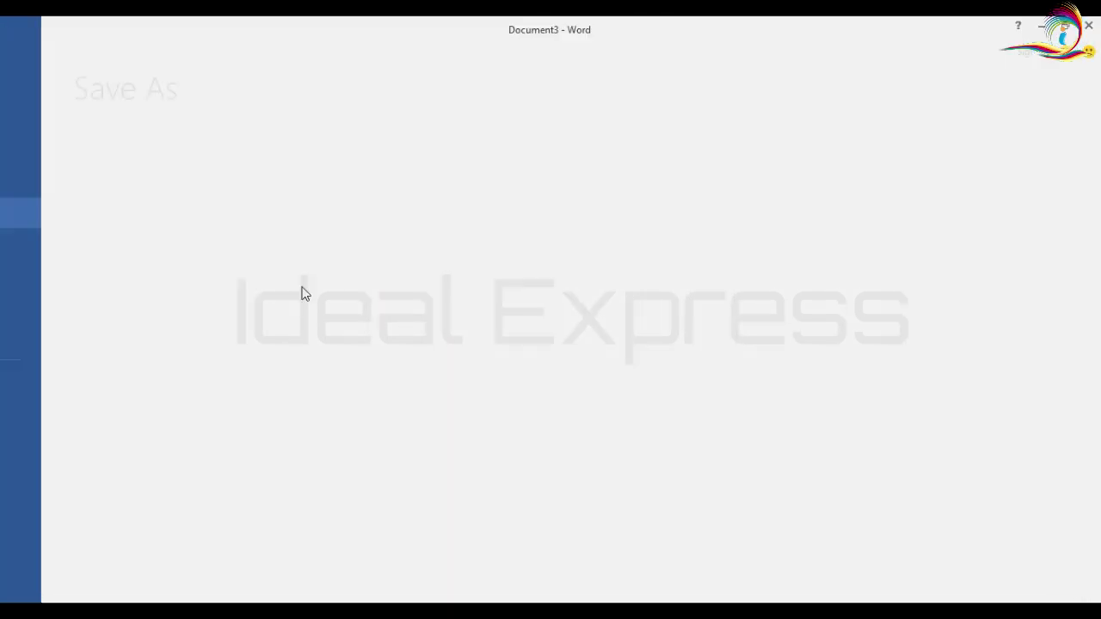
click(213, 272)
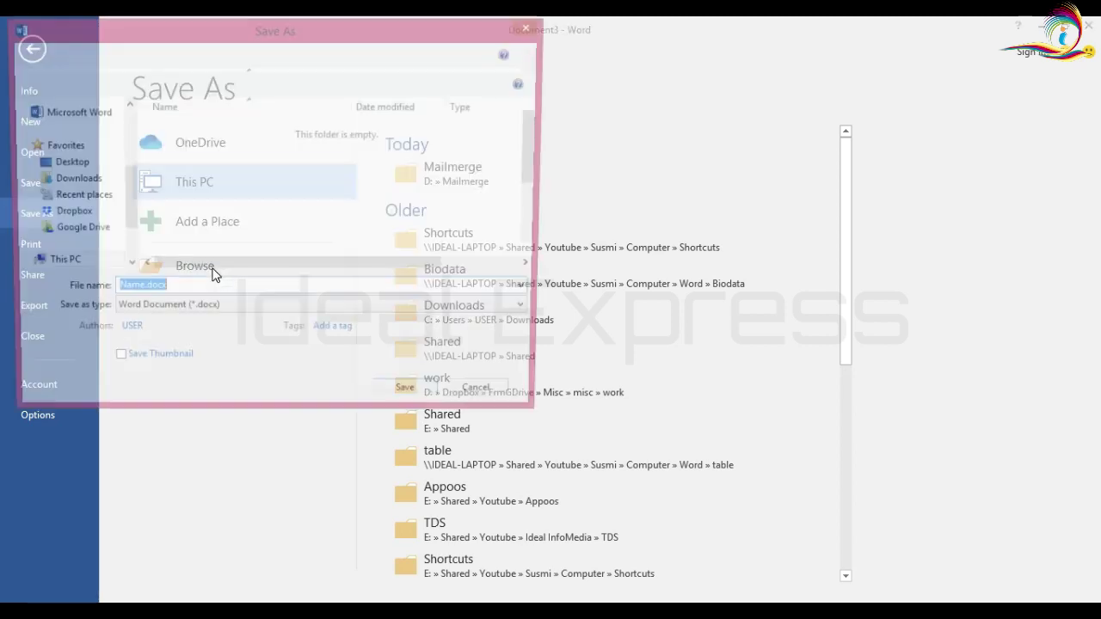
drag(129, 189, 127, 256)
click(82, 190)
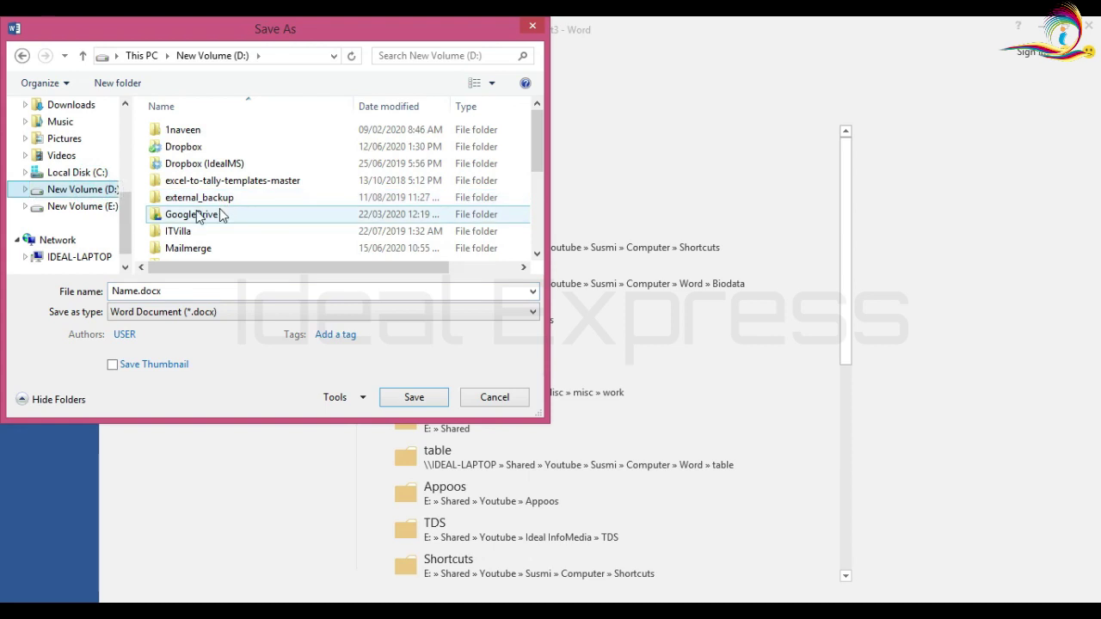
double_click(183, 248)
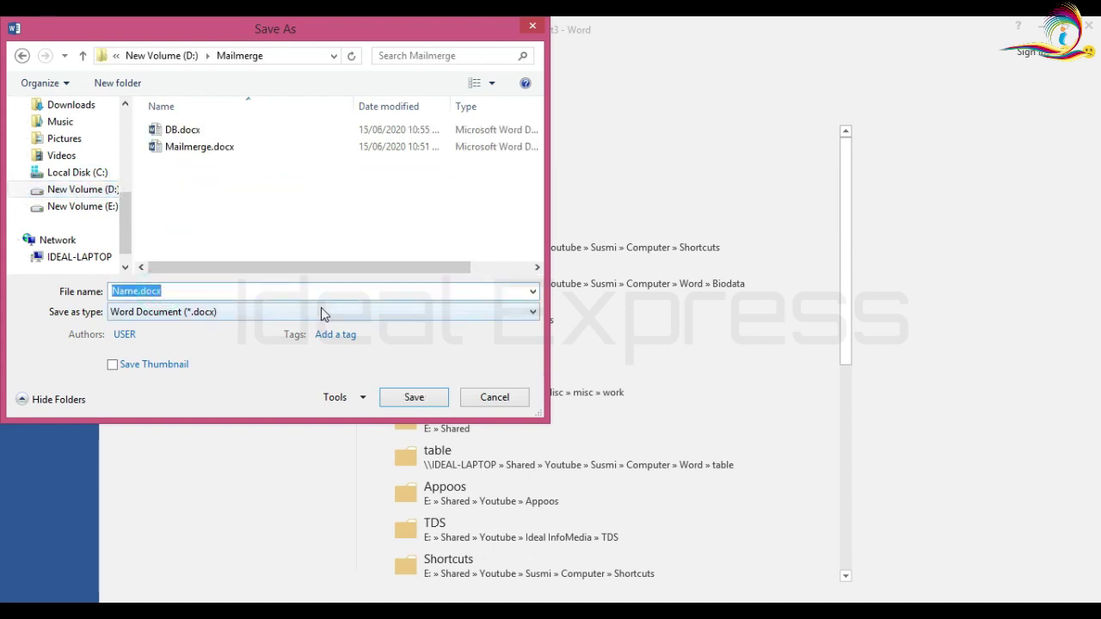
text(Directory)
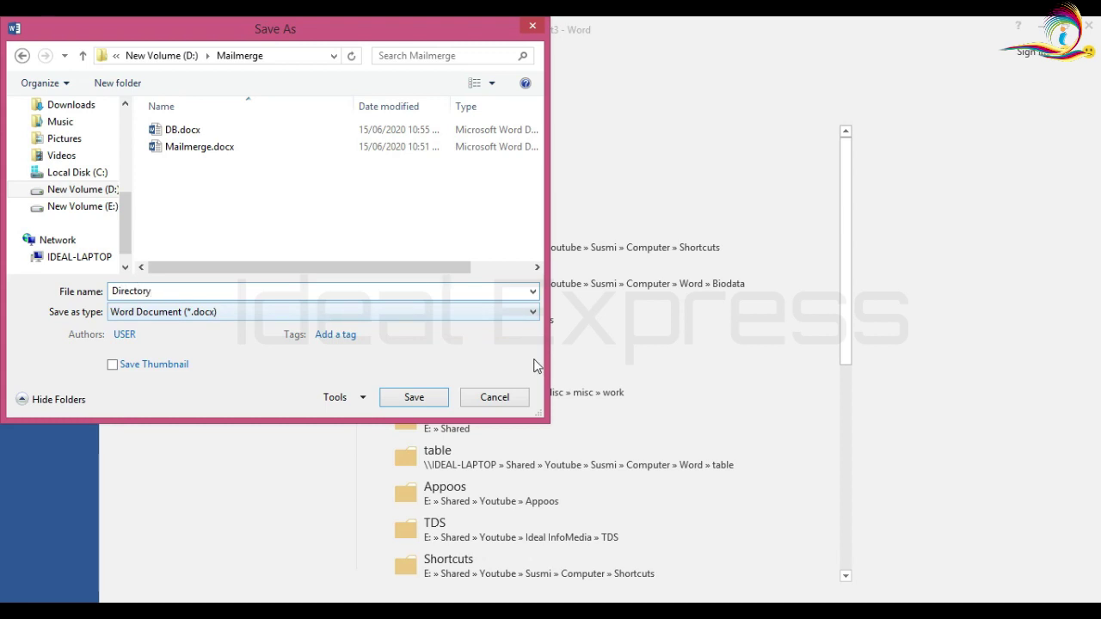
click(413, 399)
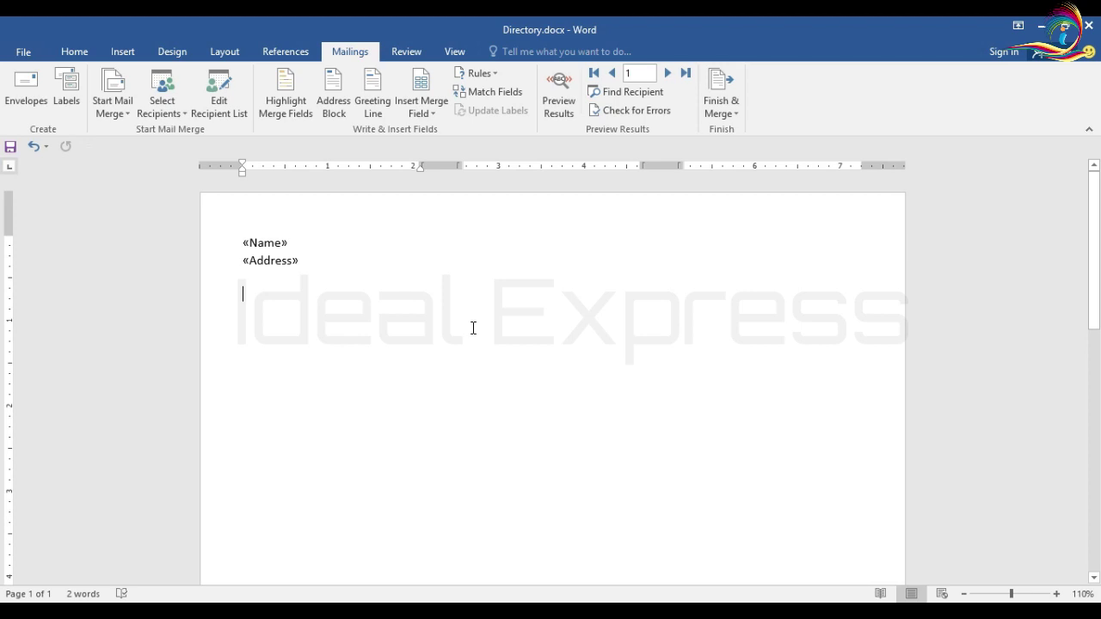
Close Directory.docx and create a new blank document from File > New.
click(1086, 27)
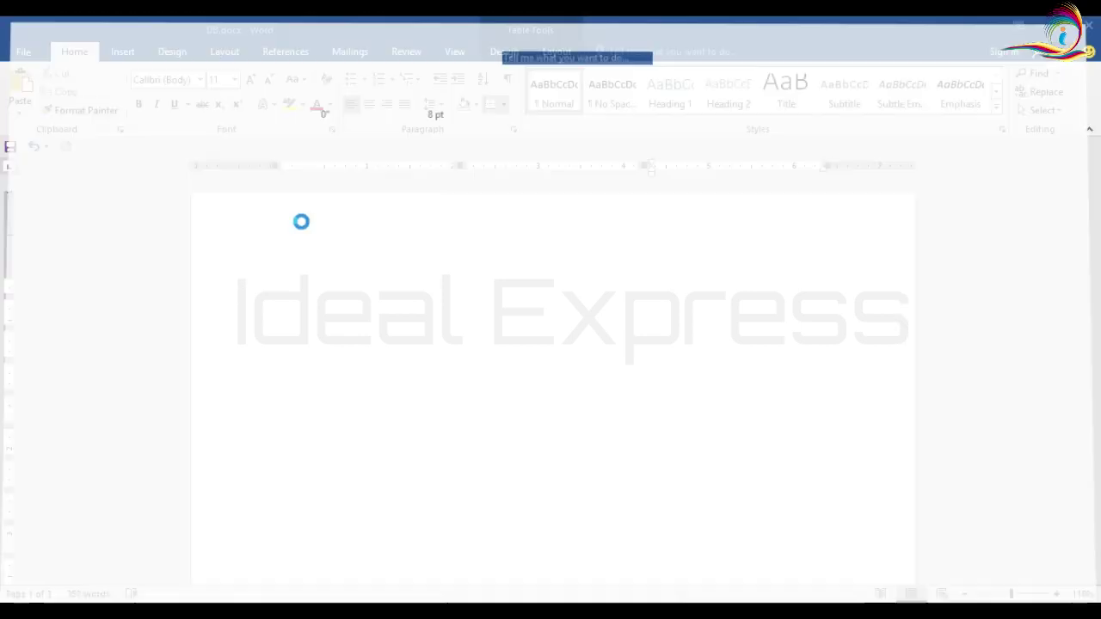
click(24, 52)
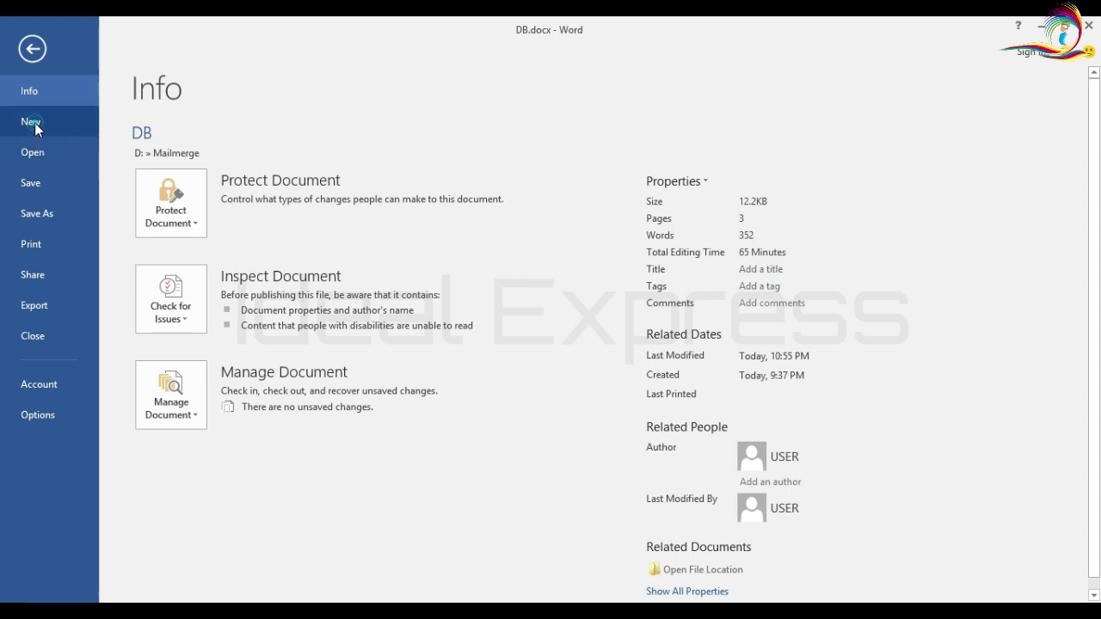
click(32, 121)
click(196, 255)
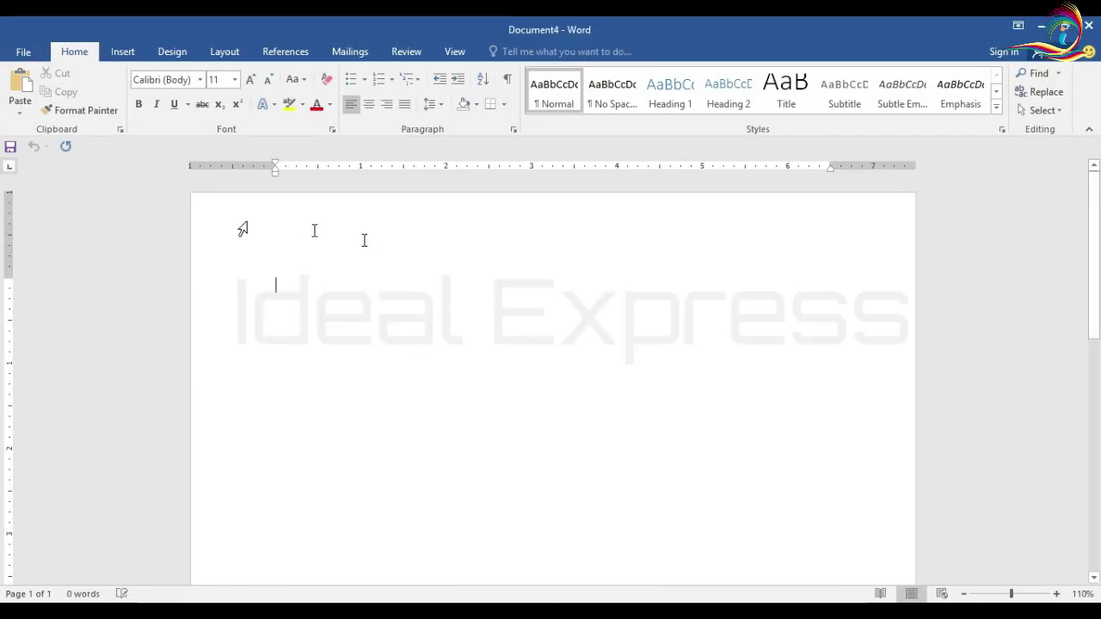
click(350, 52)
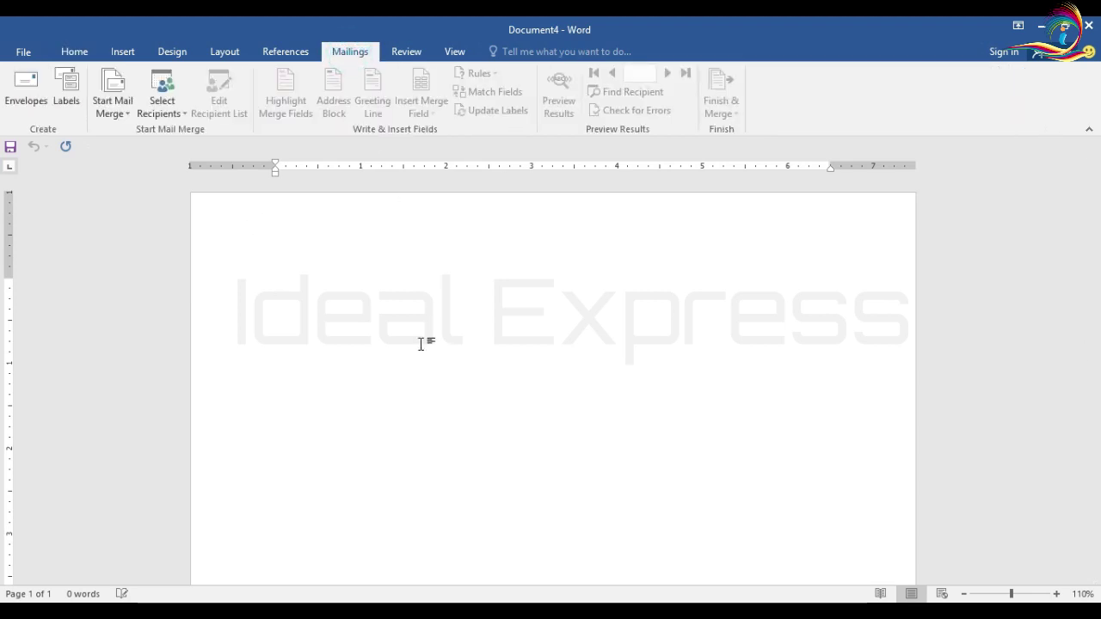
click(127, 113)
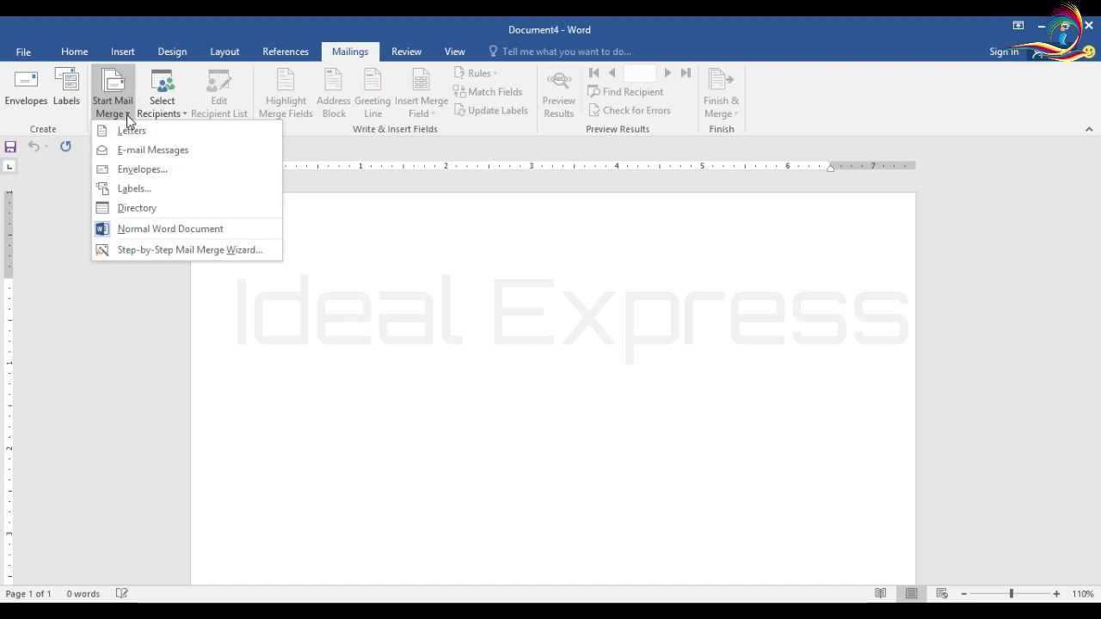
Start an envelope merge using the B4 (250 x 353 mm) size after checking printing options.
click(138, 170)
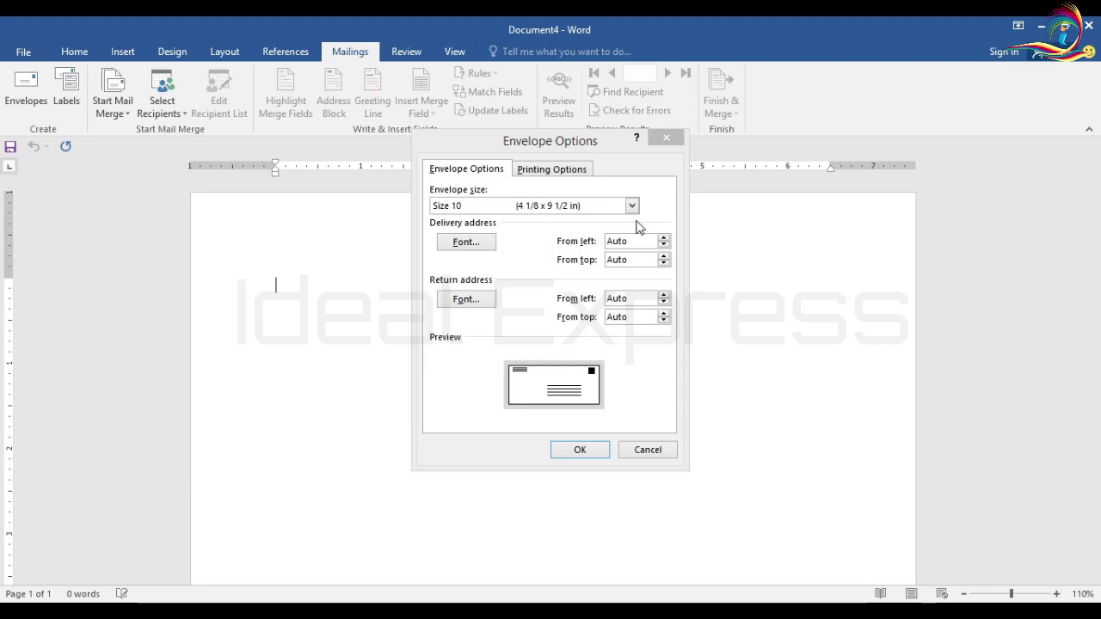
click(632, 207)
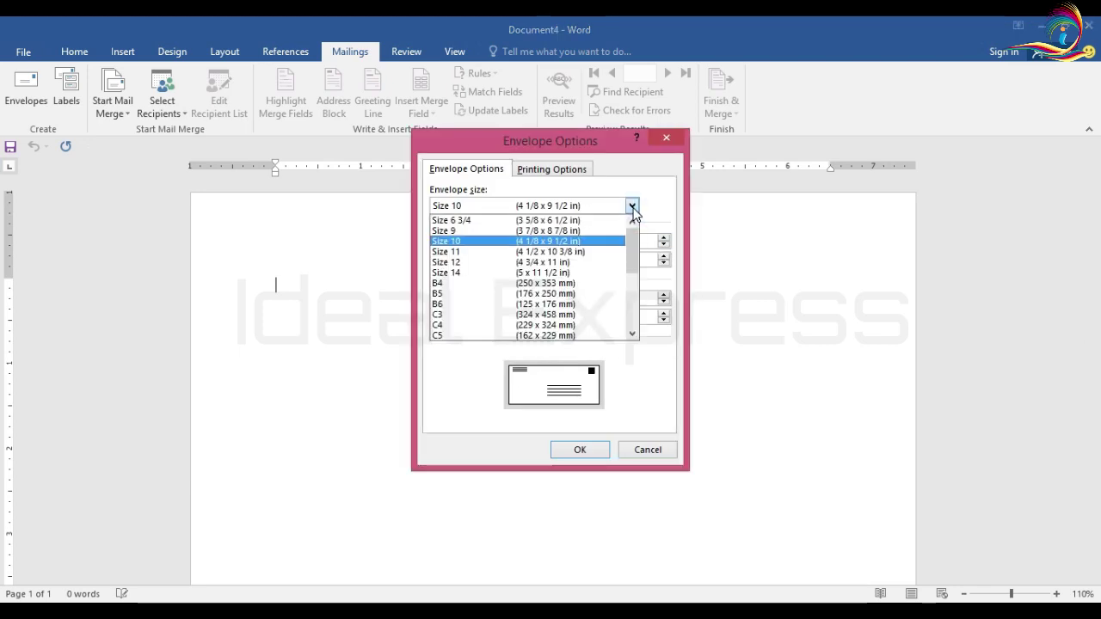
scroll(607, 256, down, 2)
scroll(607, 260, down, 4)
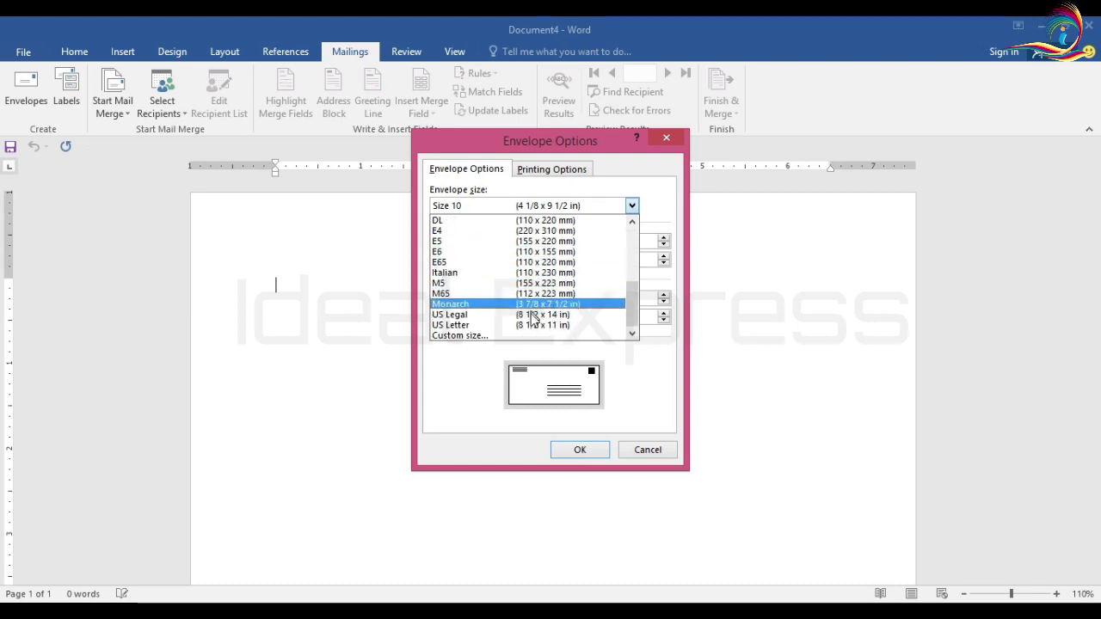
click(547, 251)
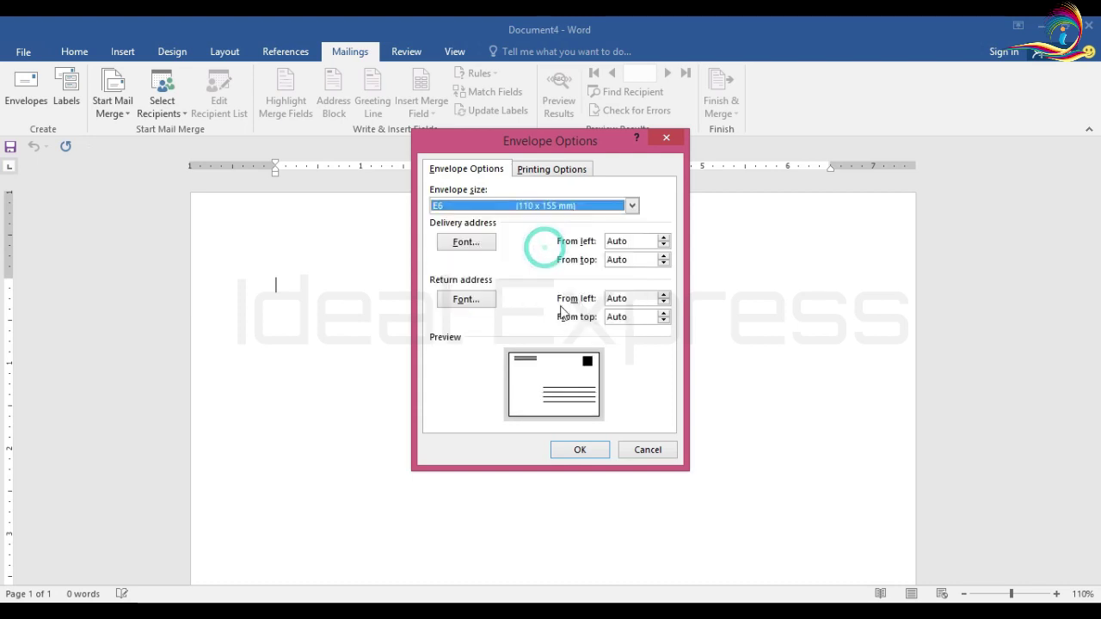
click(632, 205)
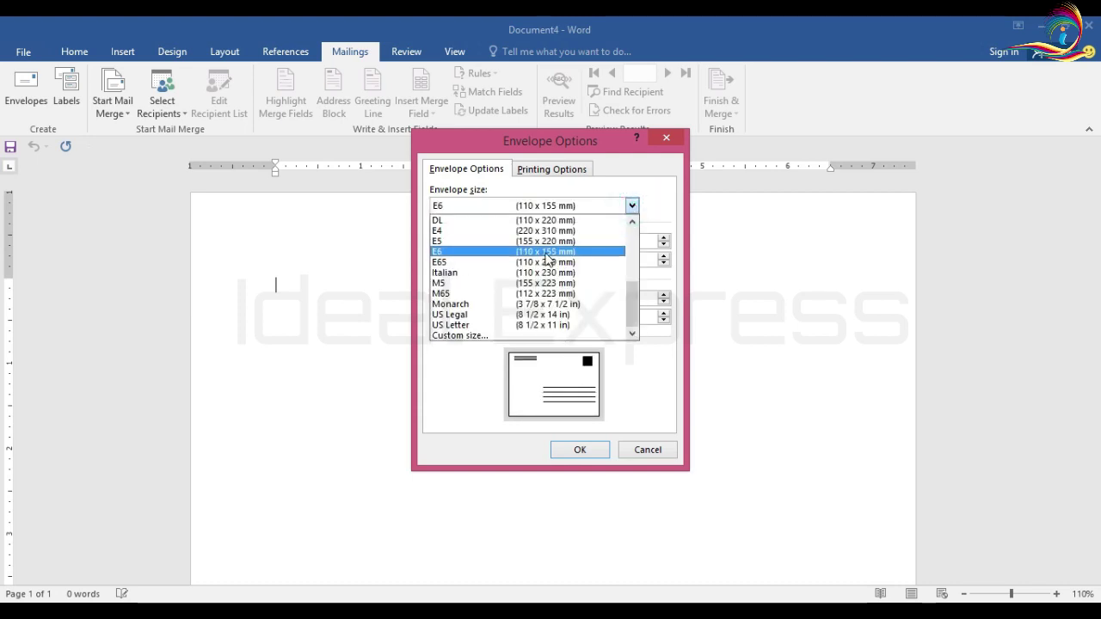
scroll(542, 258, up, 4)
click(542, 256)
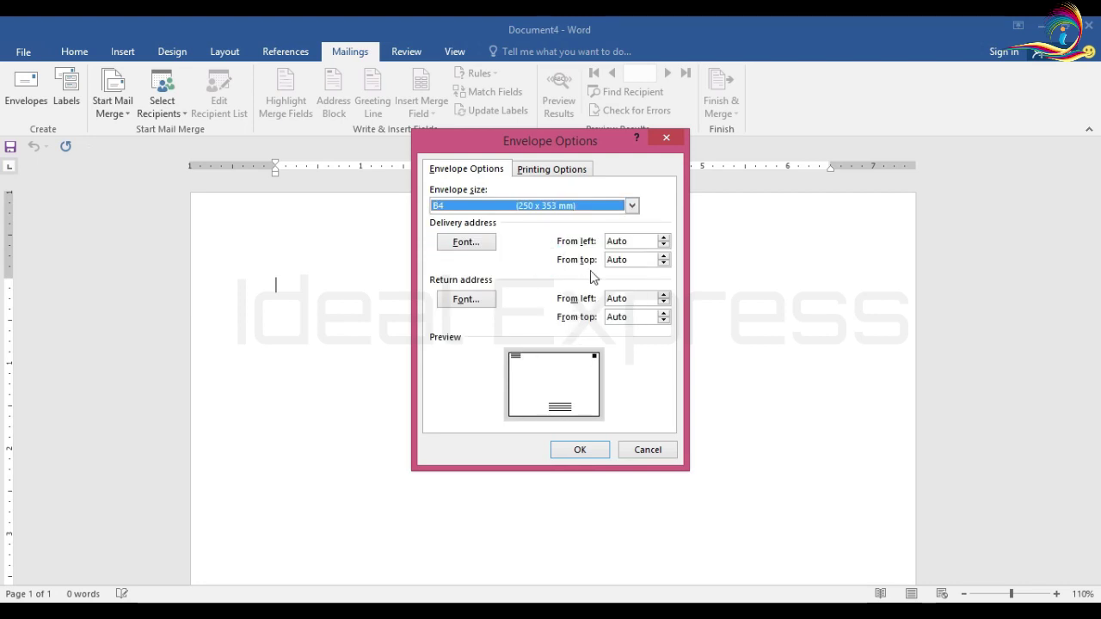
click(632, 207)
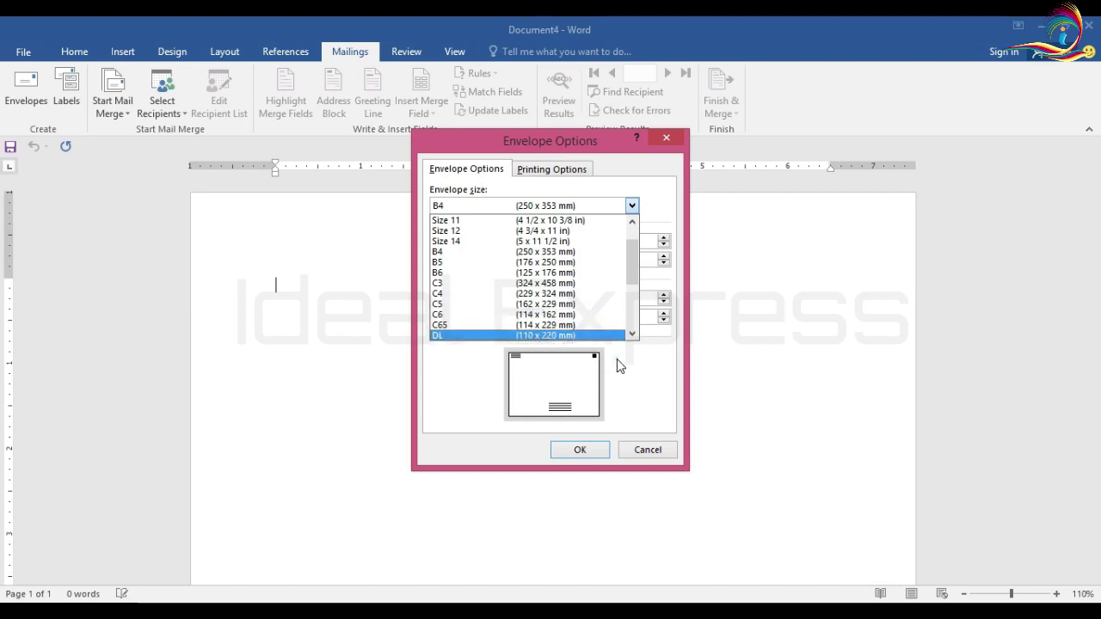
click(522, 400)
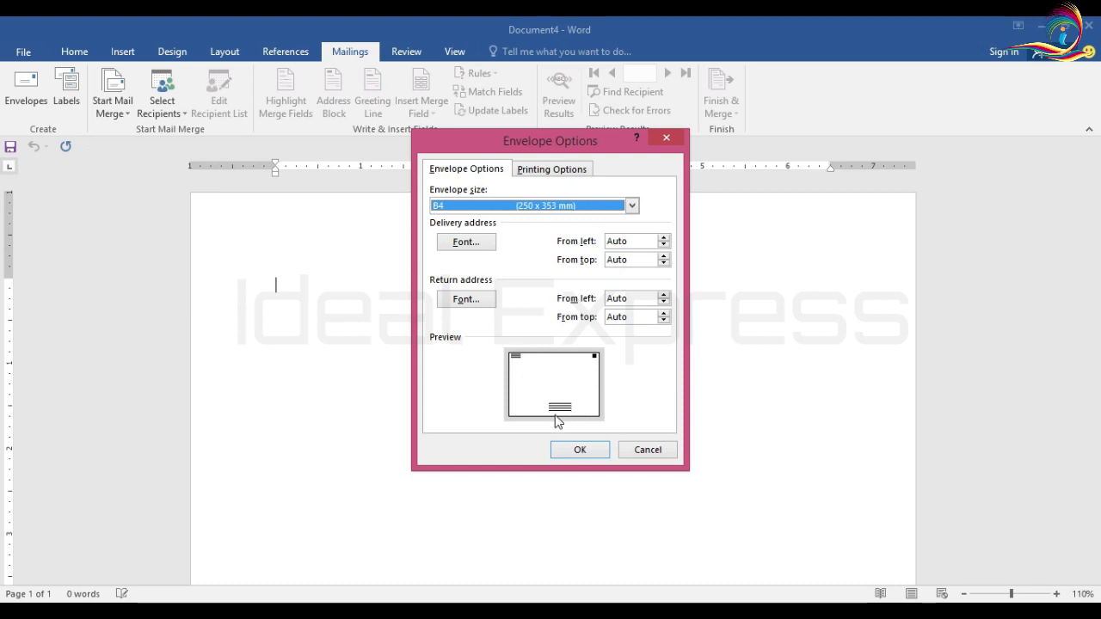
click(574, 170)
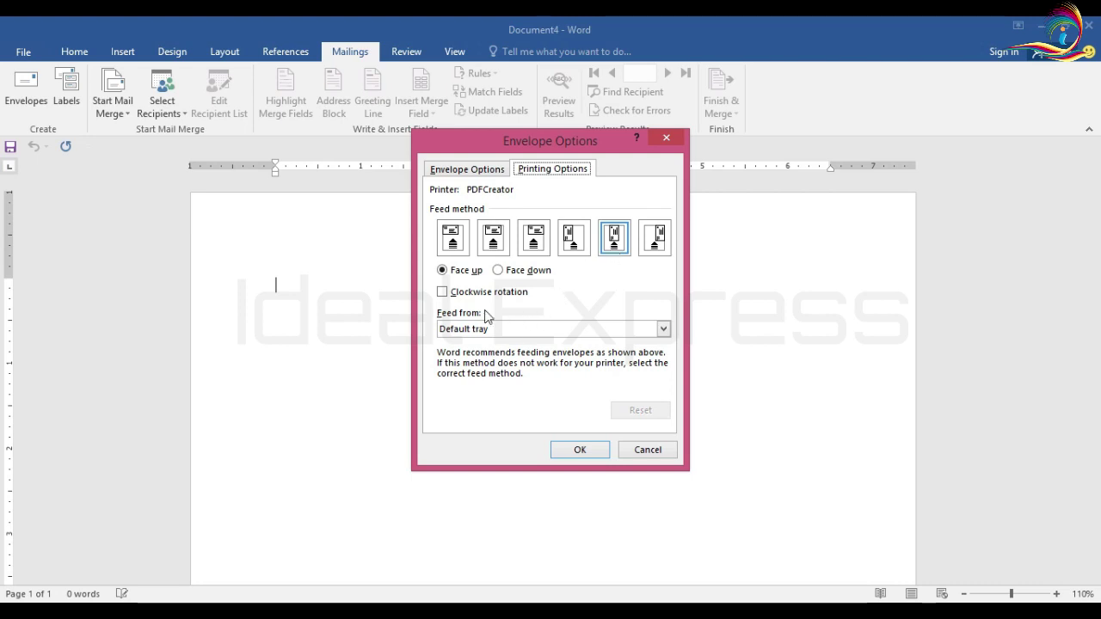
click(577, 449)
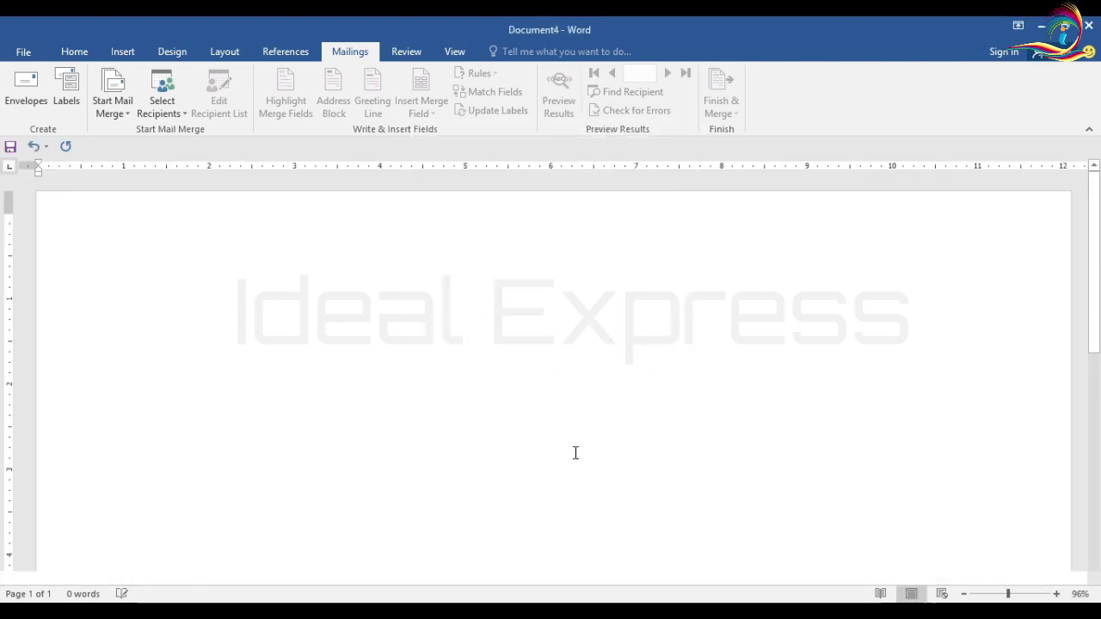
Change the envelope to Size 10 (4 1/8 x 9 1/2 in), accepting the document clear.
scroll(847, 361, down, 5)
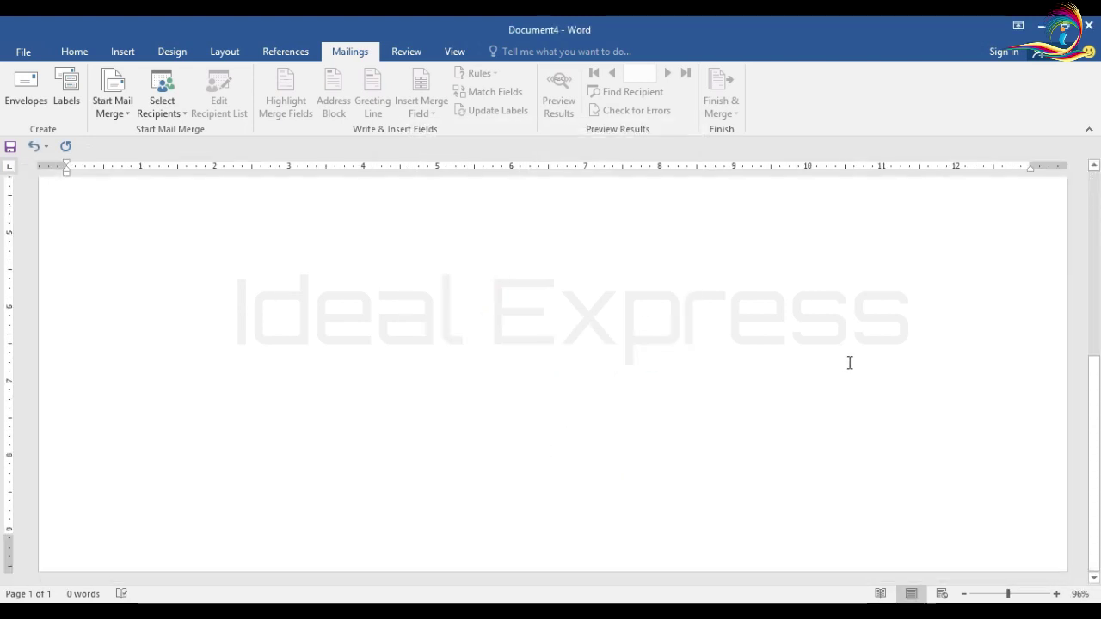
scroll(851, 362, up, 5)
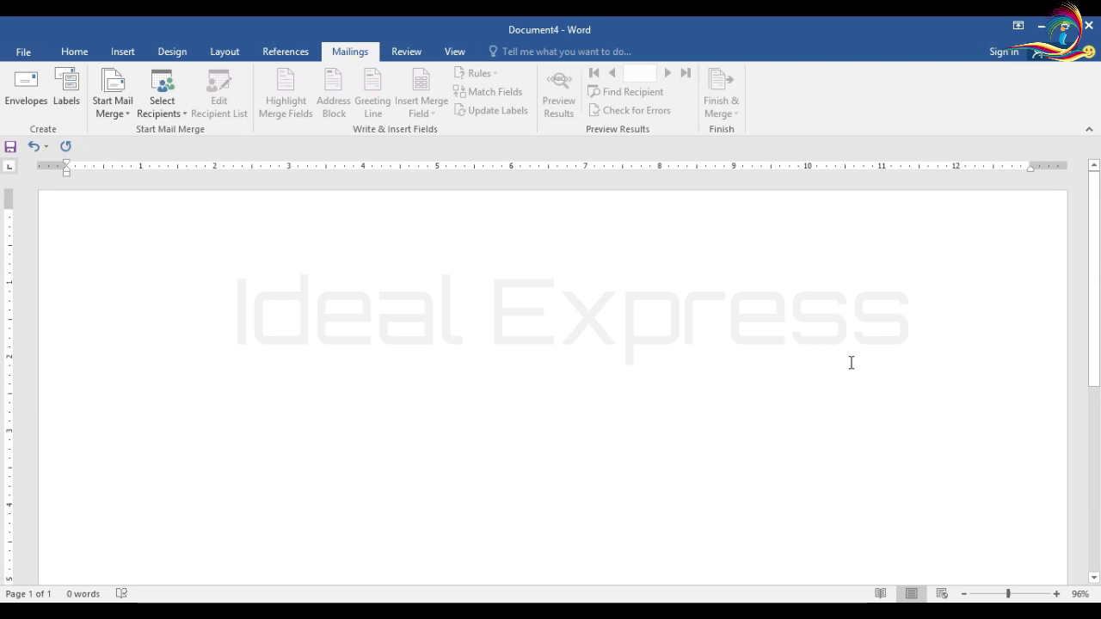
click(127, 115)
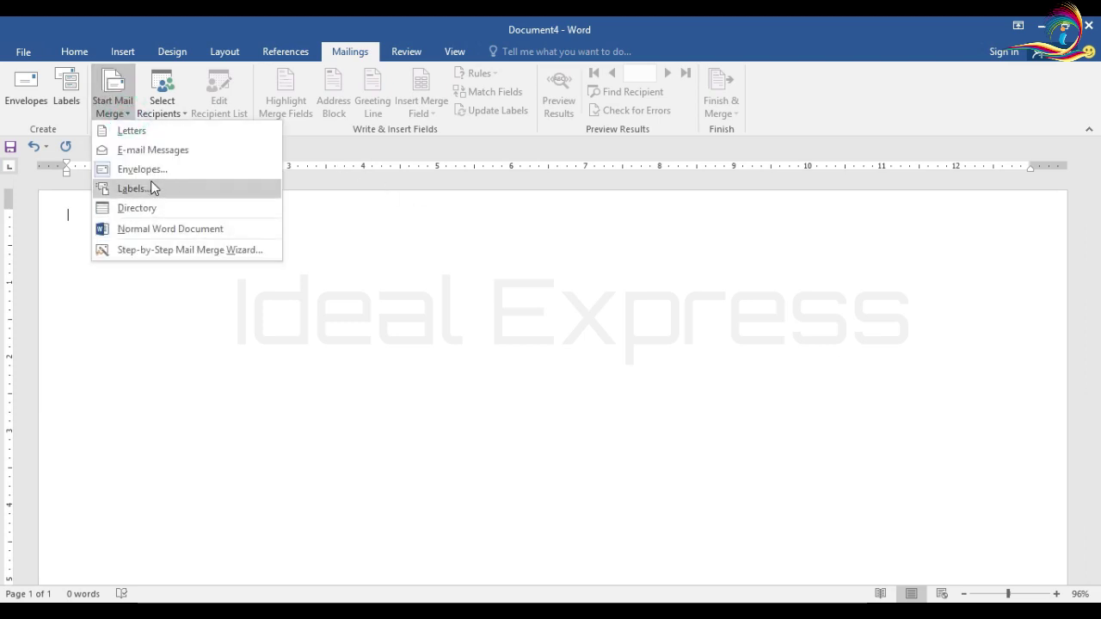
click(148, 170)
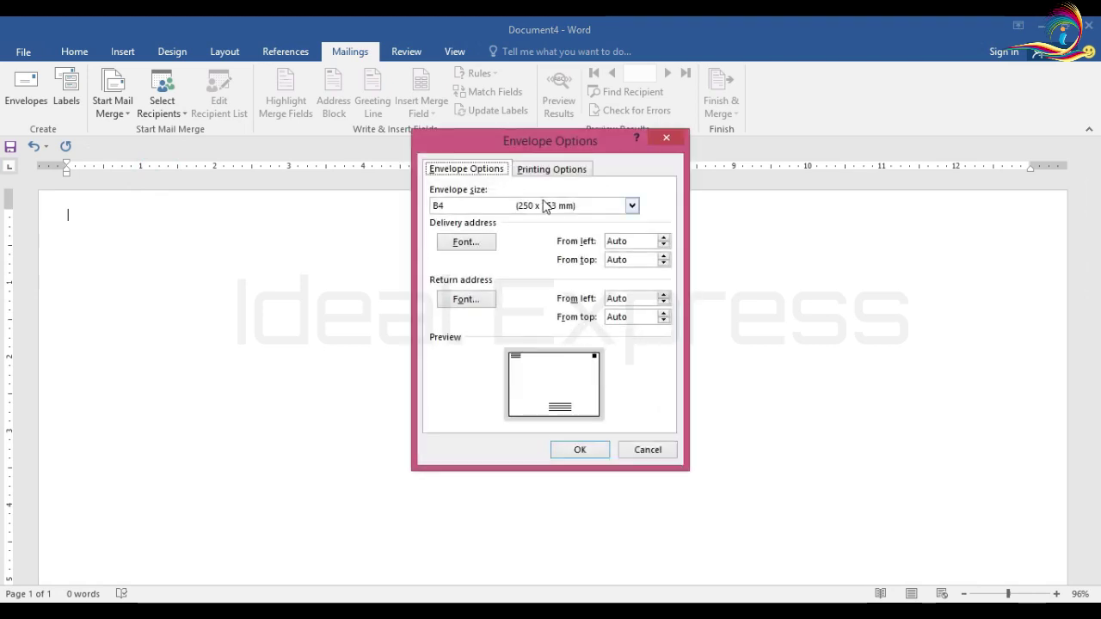
click(605, 207)
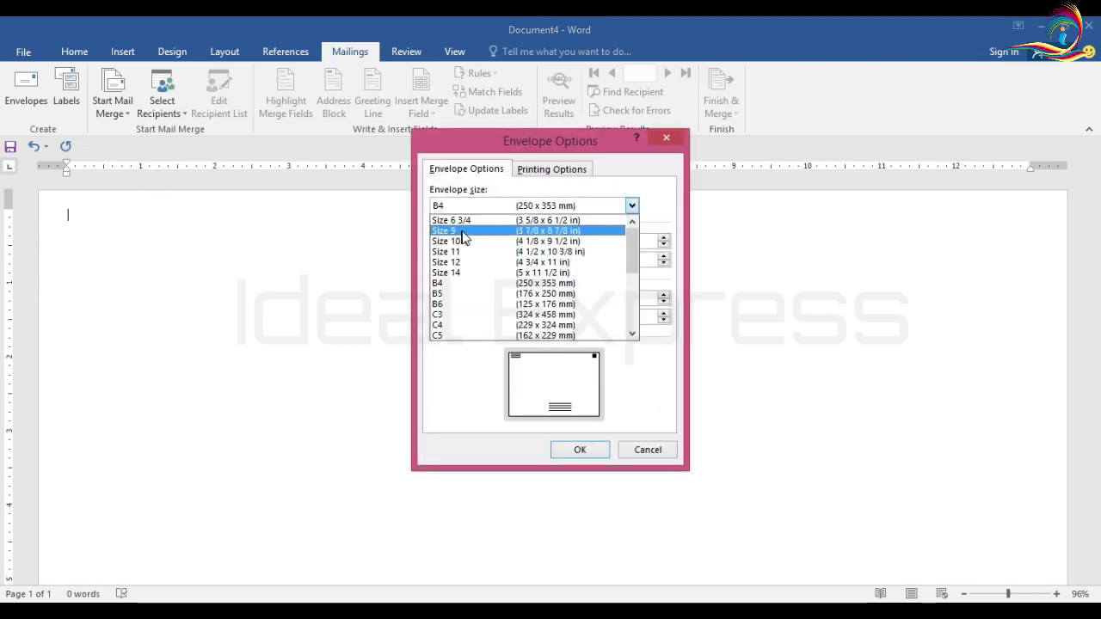
click(460, 241)
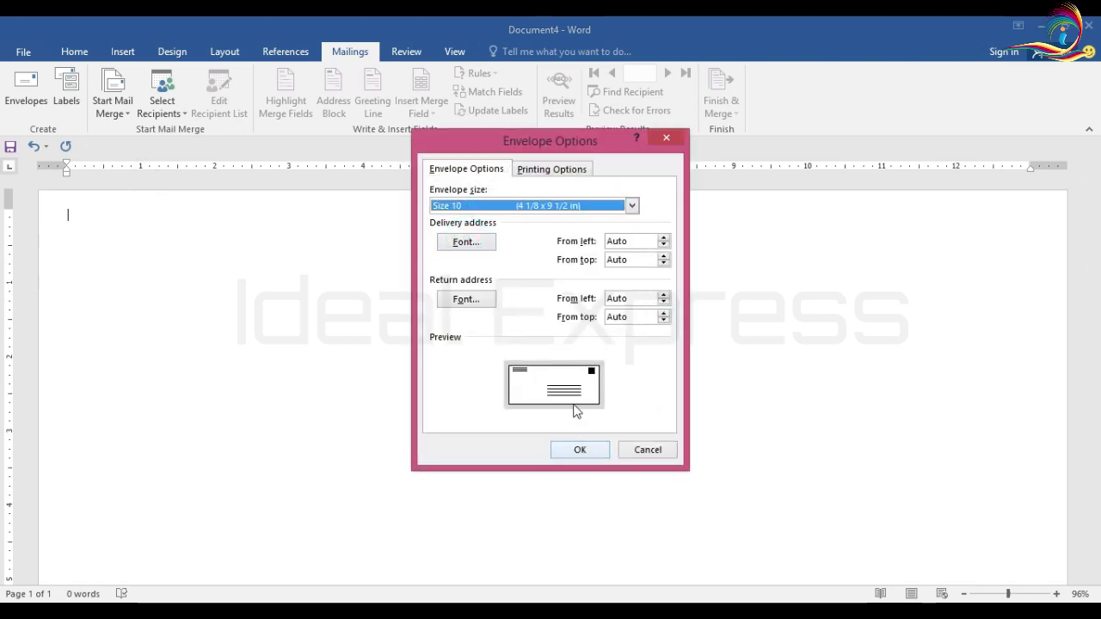
click(576, 455)
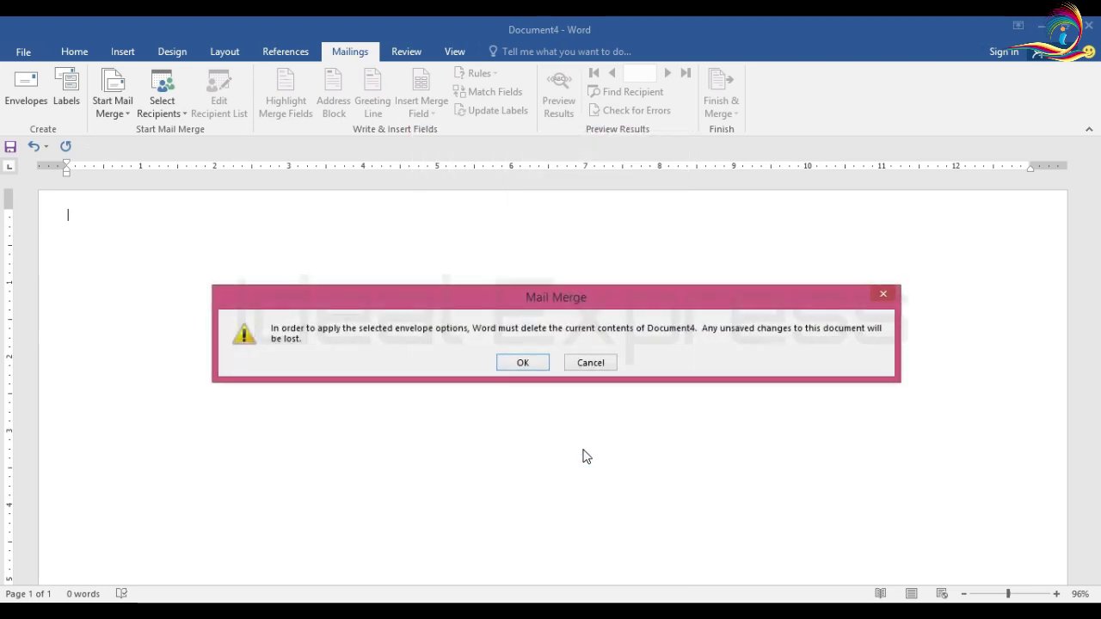
click(522, 363)
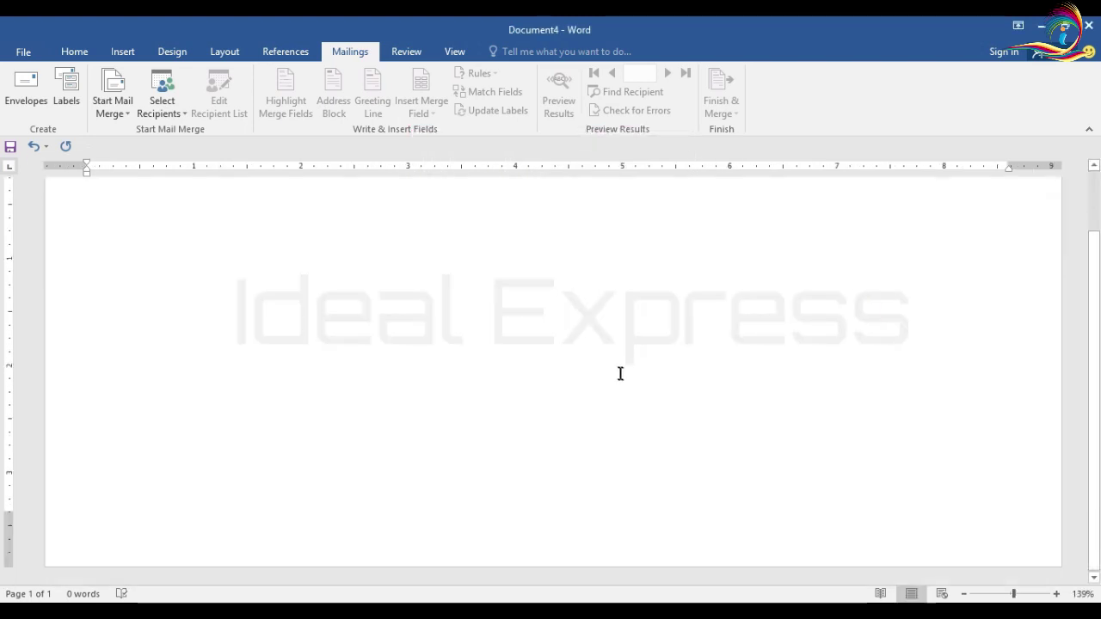
Type a 'From' return address block with sample text at the envelope's top-left.
scroll(620, 374, down, 1)
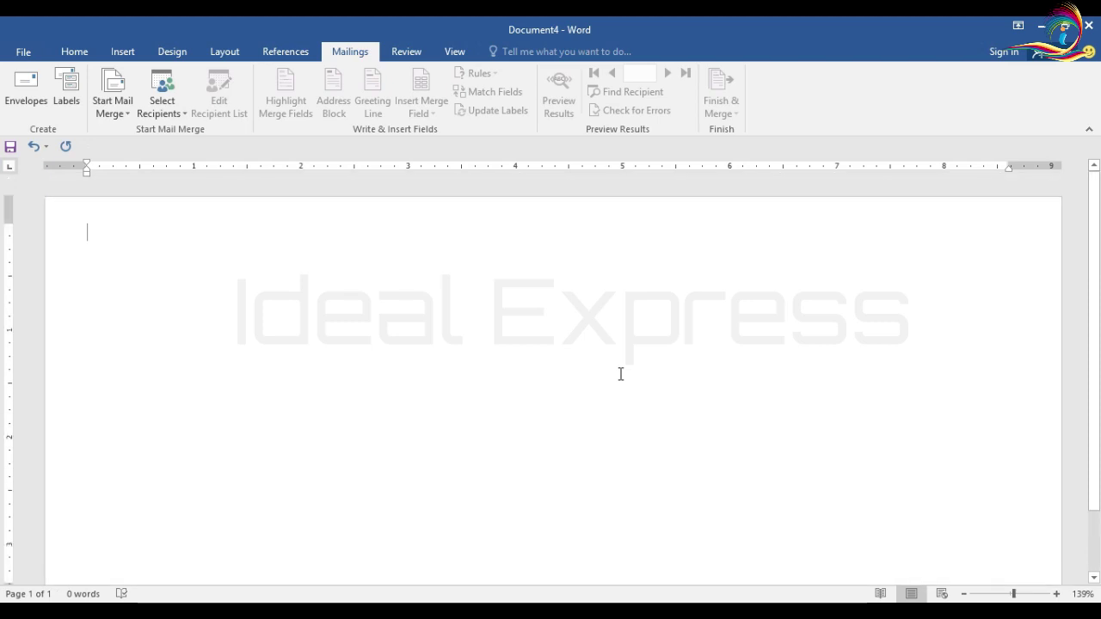
text(From)
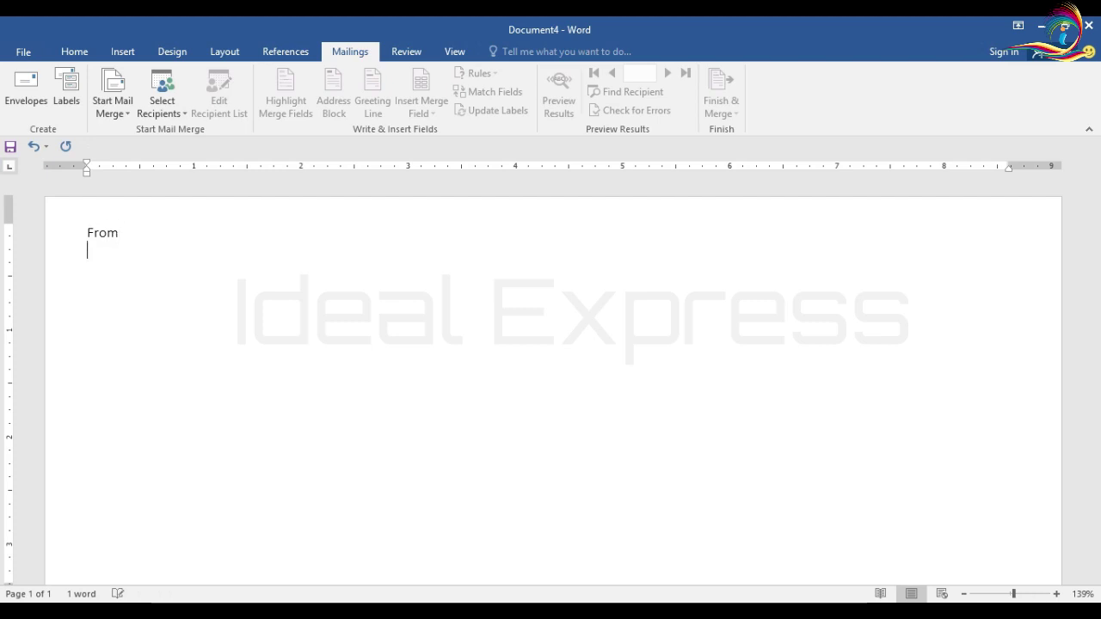
text(hhff jakfjkjklfj)
key(Return)
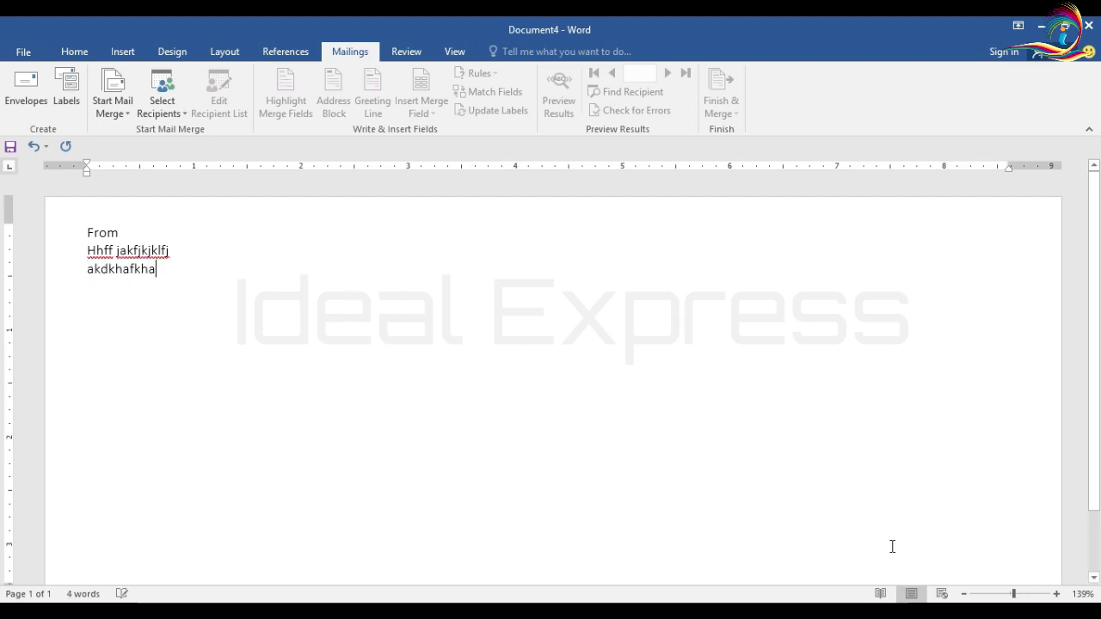
click(591, 484)
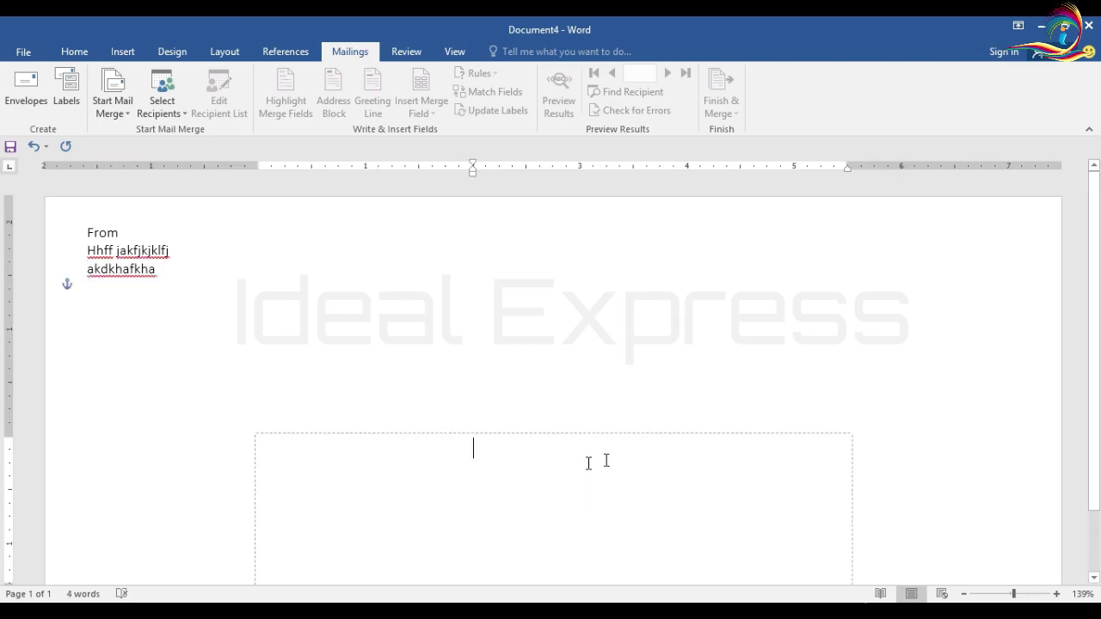
Shift the delivery address box right, then show the Select Recipients source choices.
drag(646, 435, 806, 423)
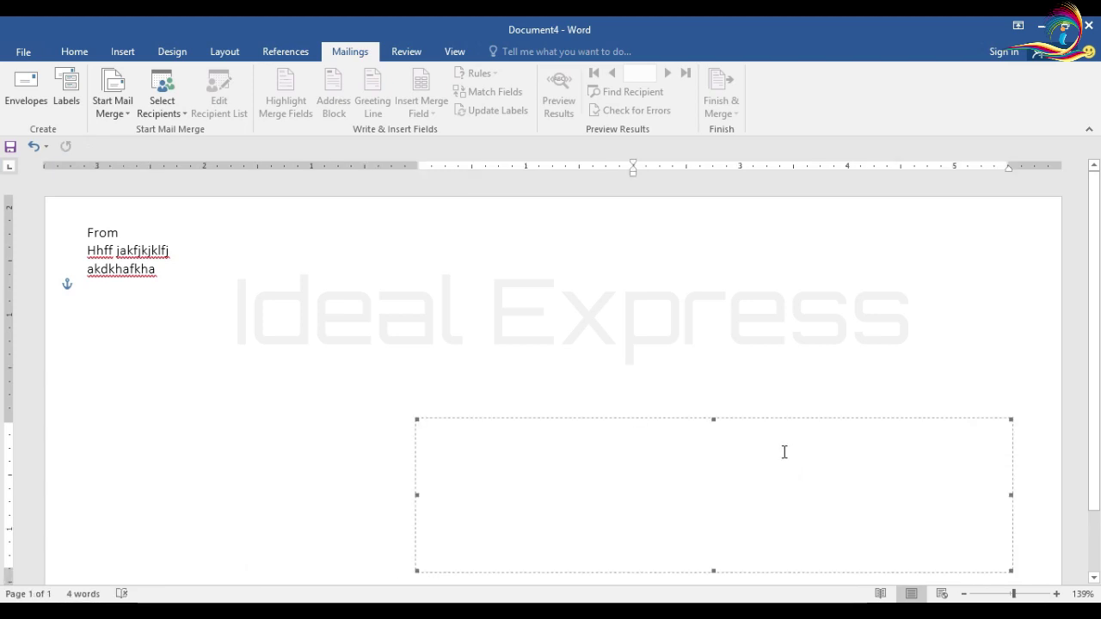
click(704, 446)
click(179, 116)
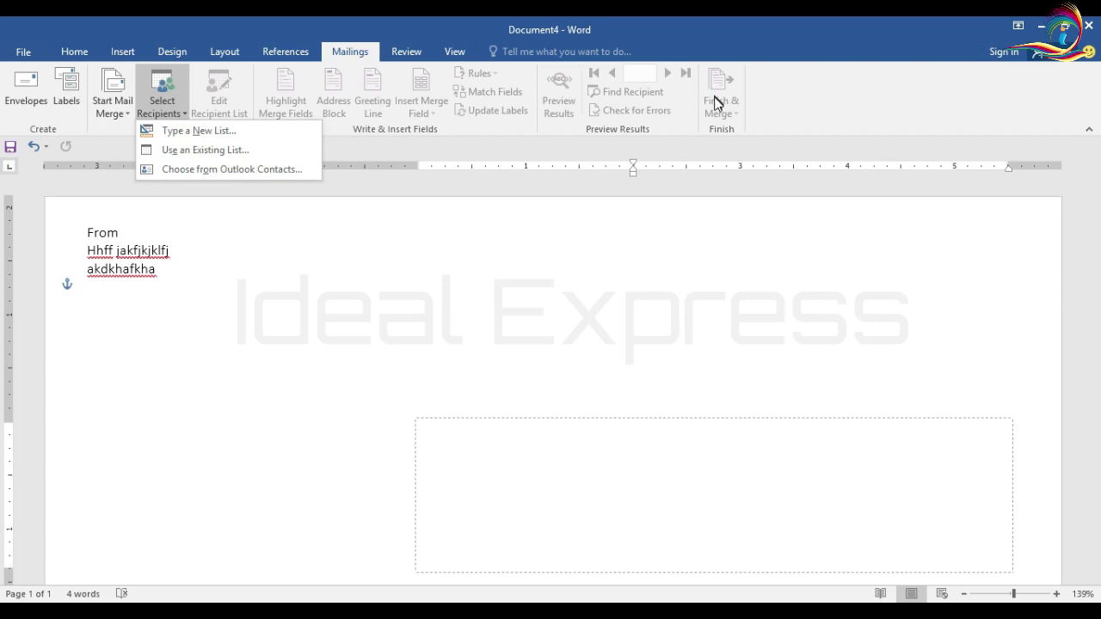
Use the existing list DB.docx from D:\Mailmerge as the envelope recipient list.
click(204, 151)
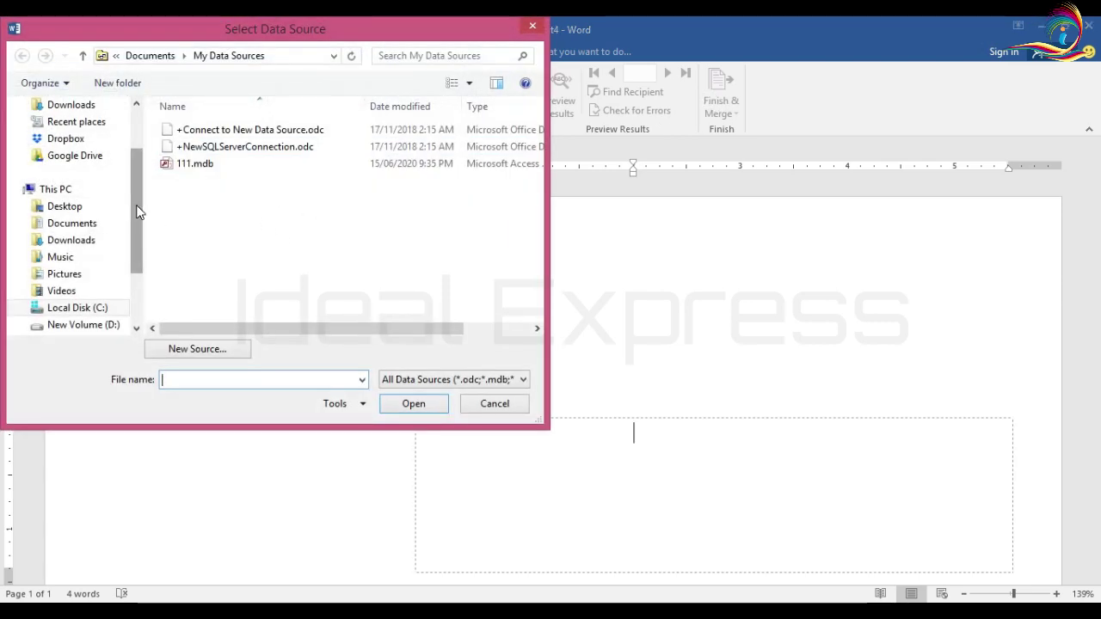
scroll(137, 207, down, 3)
scroll(110, 298, up, 1)
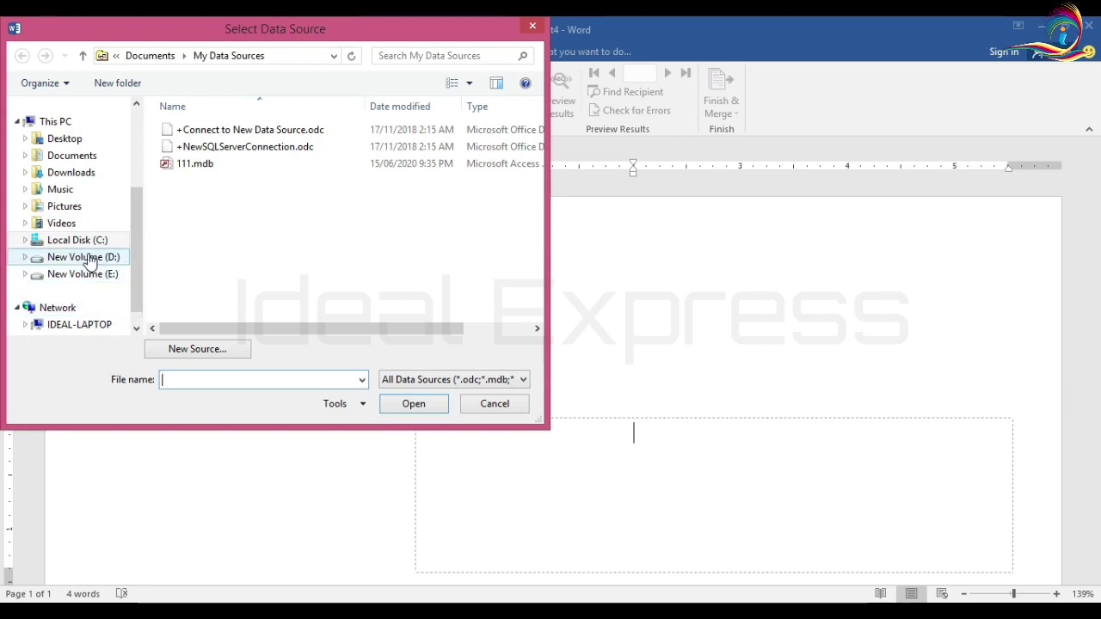
click(91, 258)
double_click(207, 247)
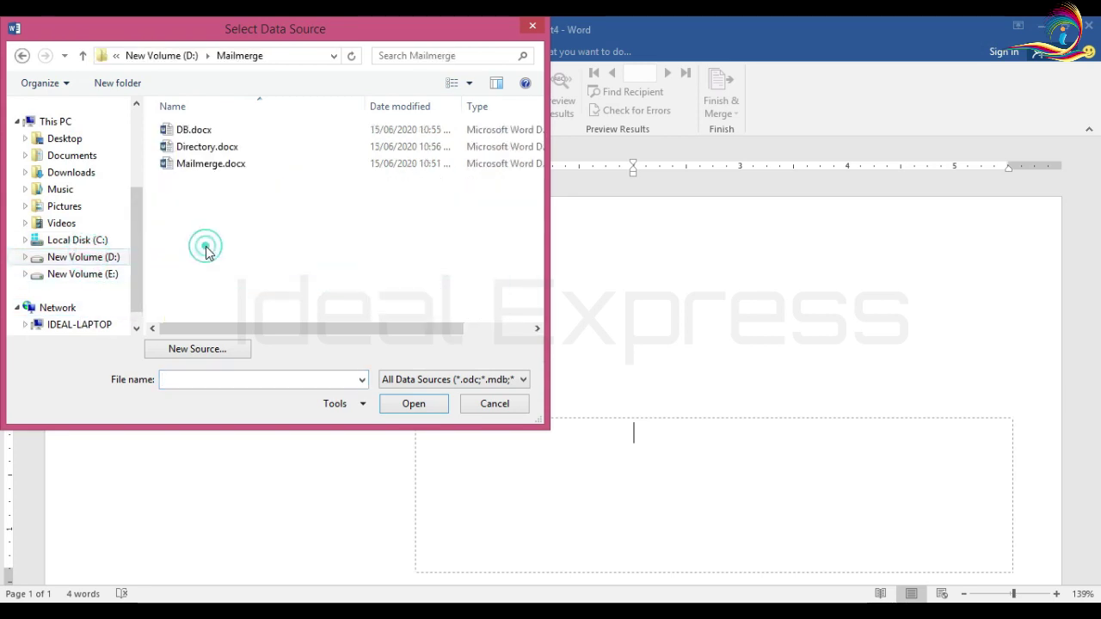
double_click(201, 131)
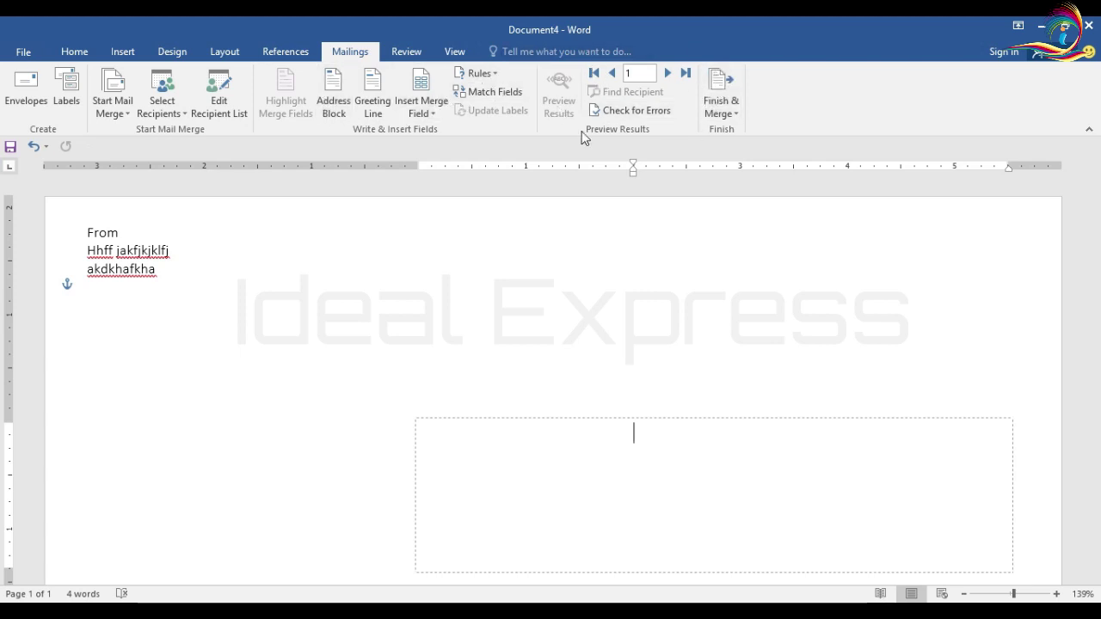
Insert «Name», «Address» and «Contact_No» merge fields on three lines of the address box.
click(435, 117)
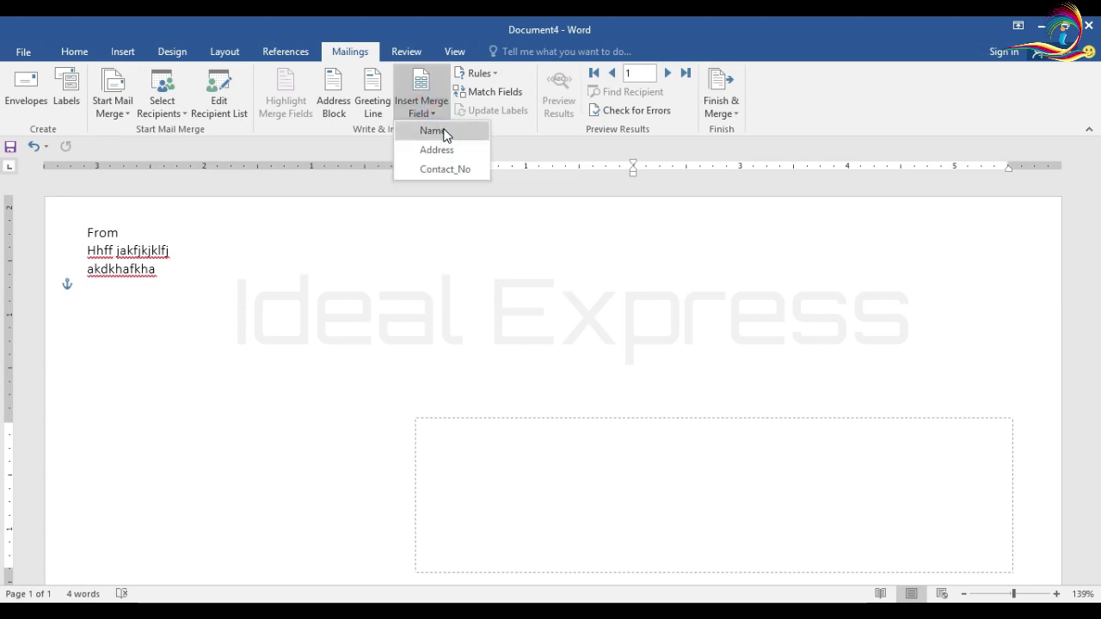
click(443, 130)
click(719, 442)
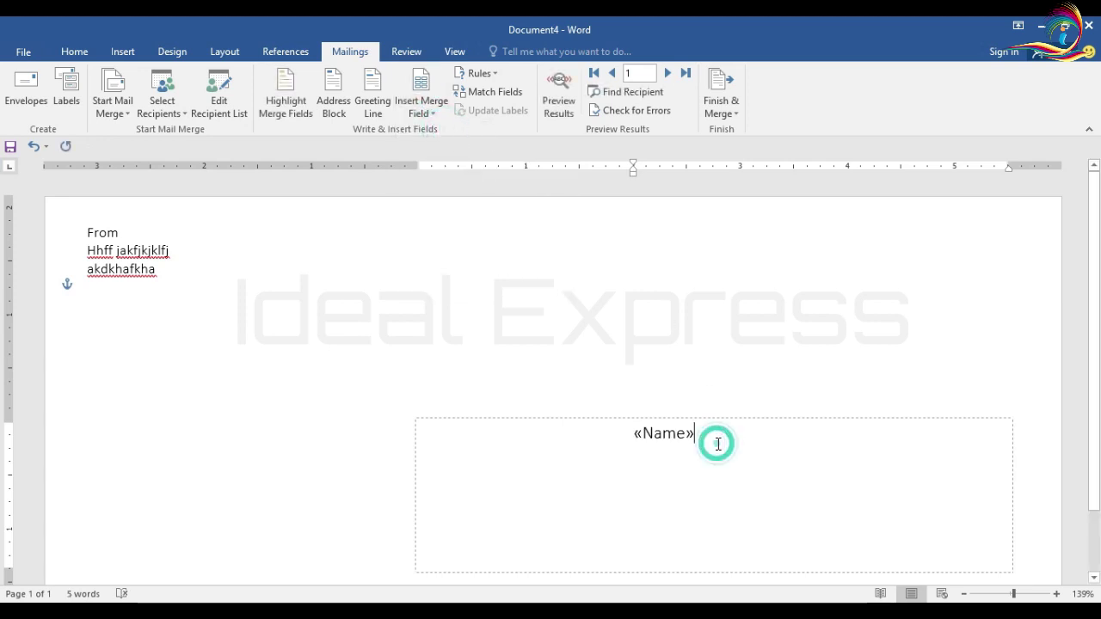
click(421, 110)
click(437, 151)
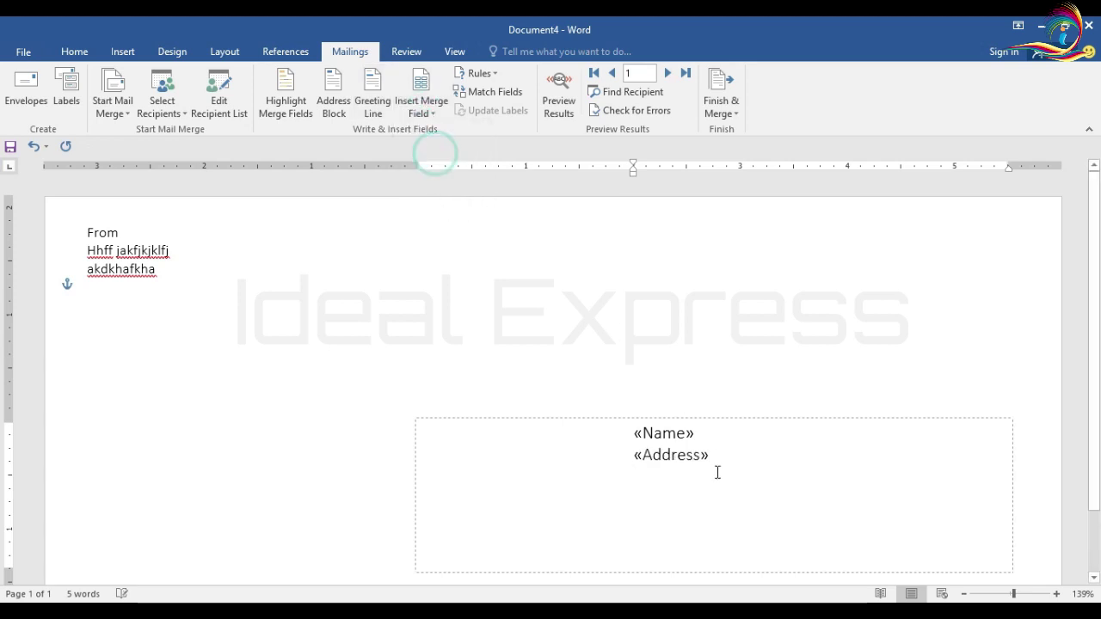
click(719, 454)
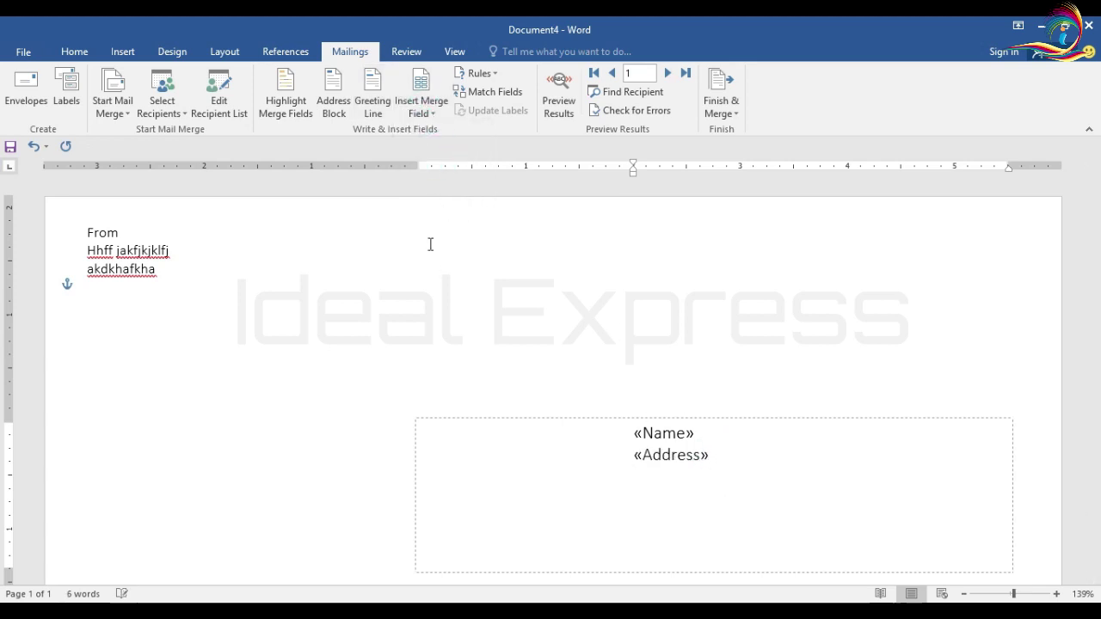
key(Return)
click(422, 108)
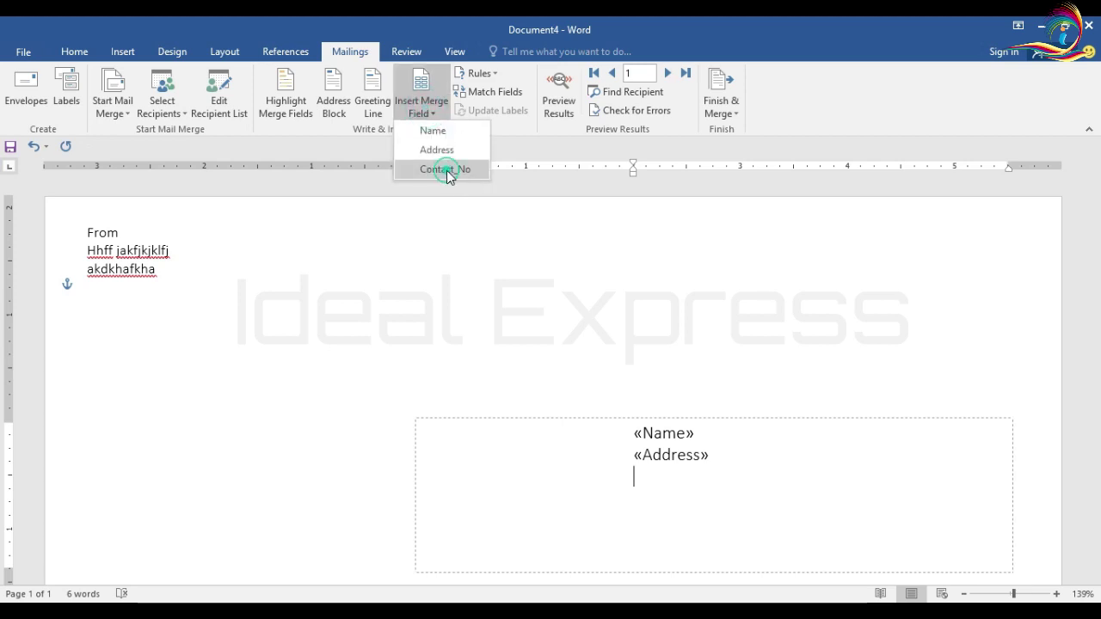
click(447, 171)
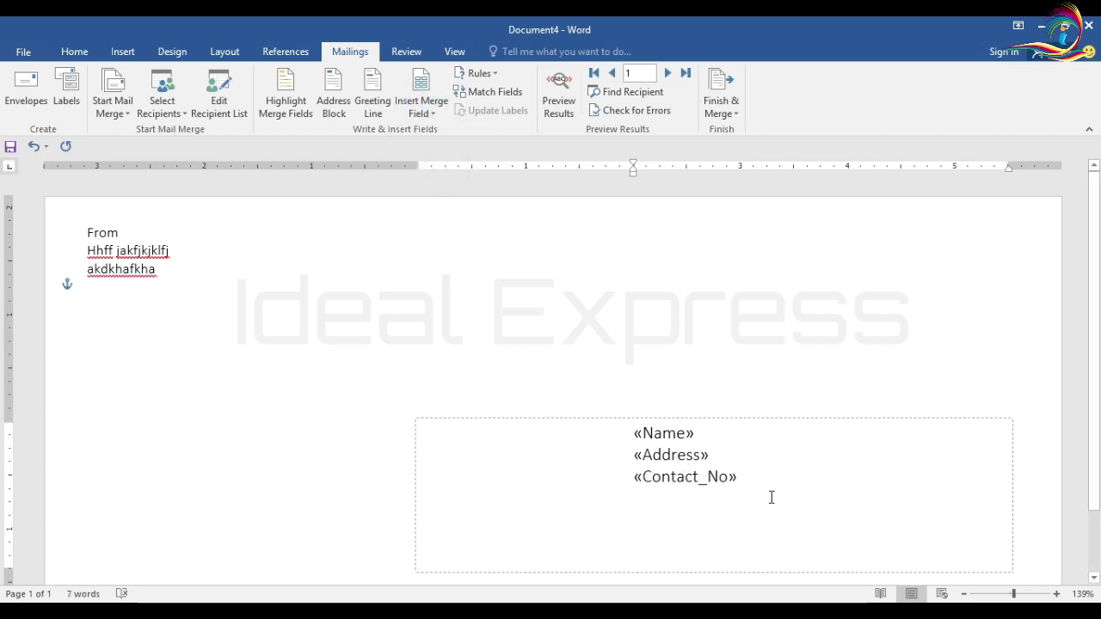
click(775, 340)
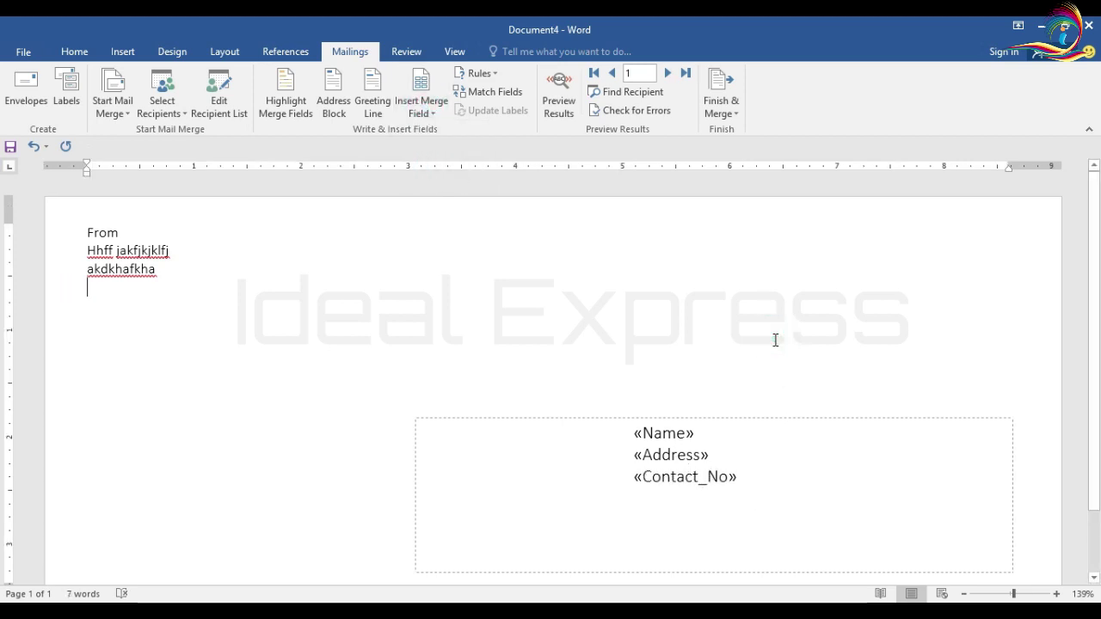
Merge all records into a new document of individual envelopes.
click(733, 110)
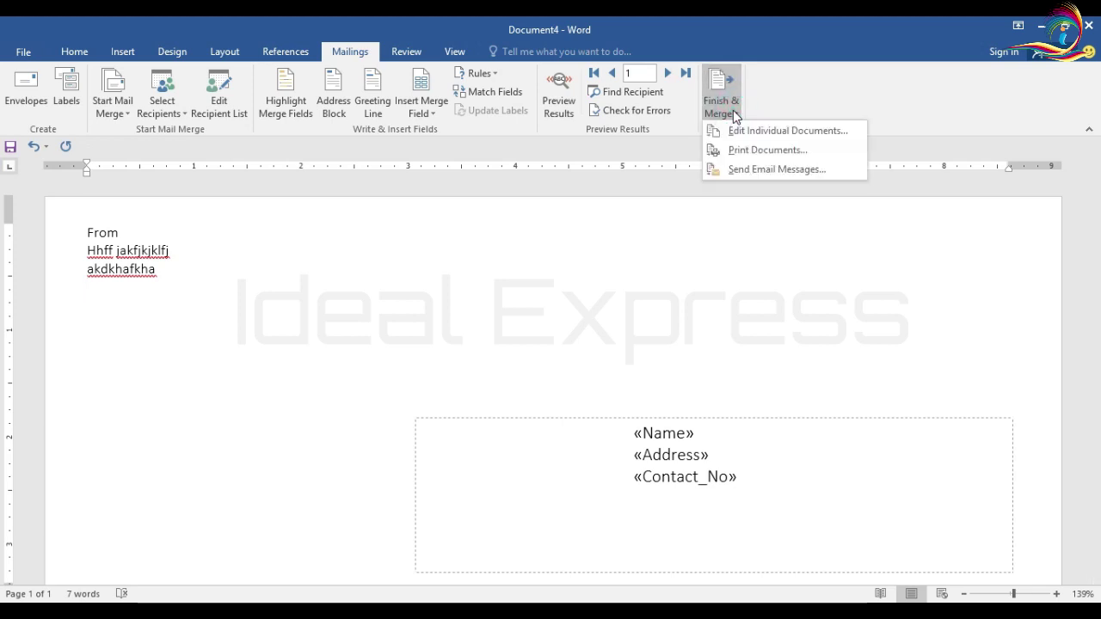
click(799, 129)
click(545, 347)
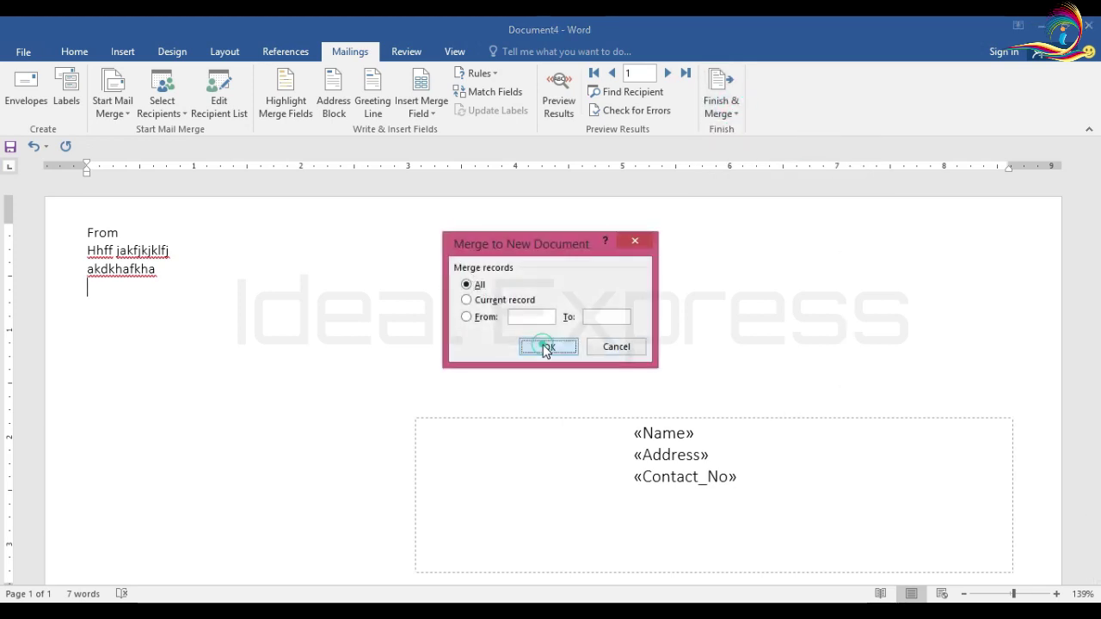
Scroll through the 50 merged envelopes, then close the merged document.
scroll(662, 383, down, 15)
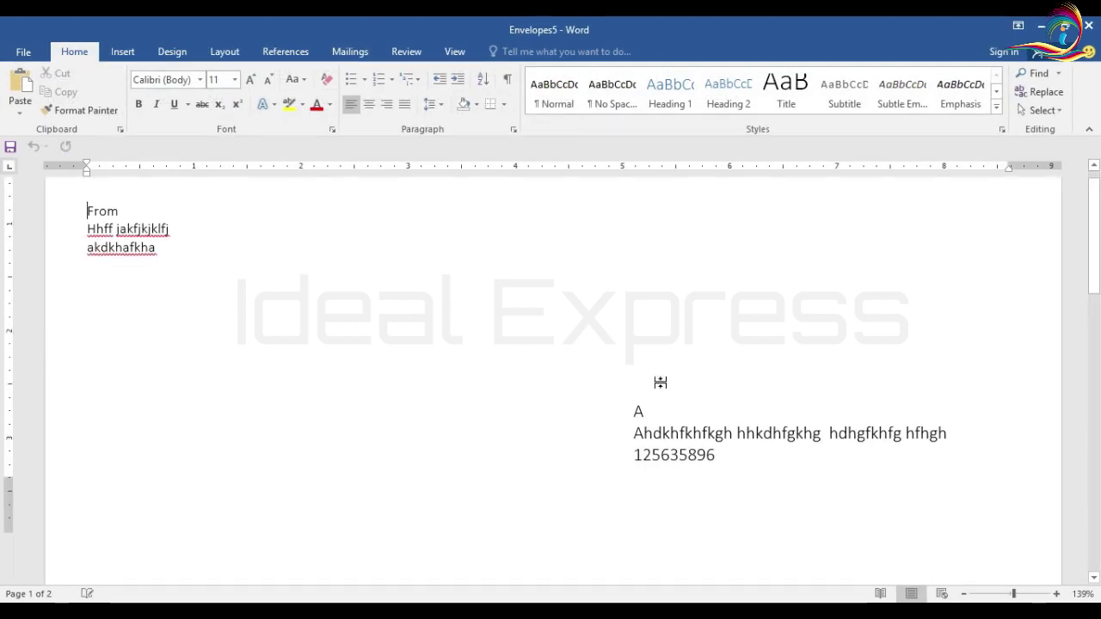
scroll(388, 388, down, 5)
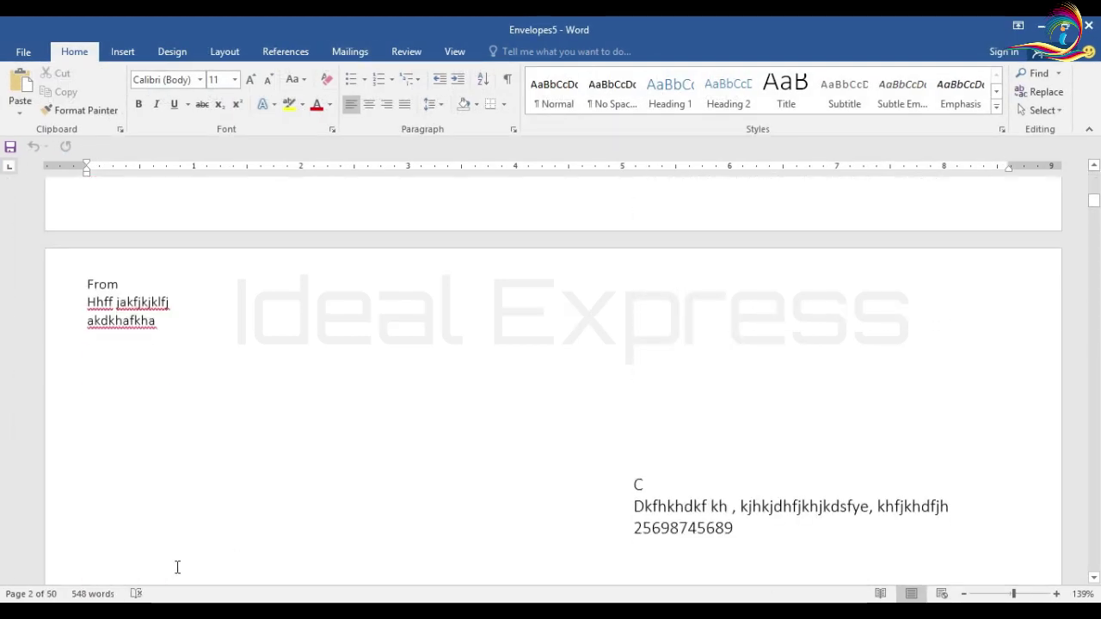
scroll(511, 407, down, 15)
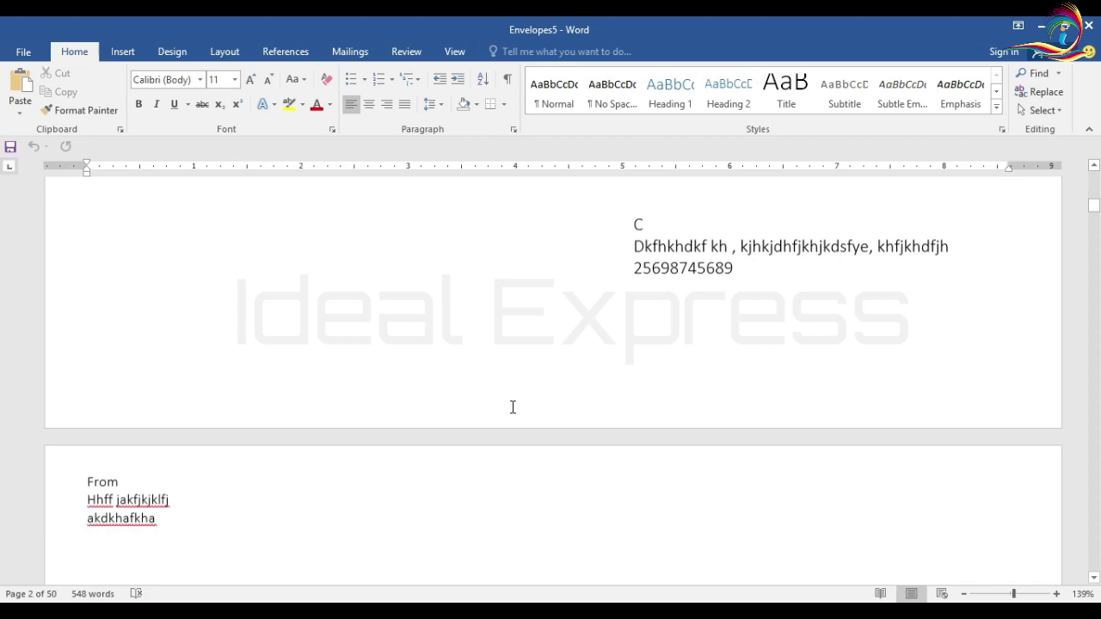
scroll(514, 407, down, 10)
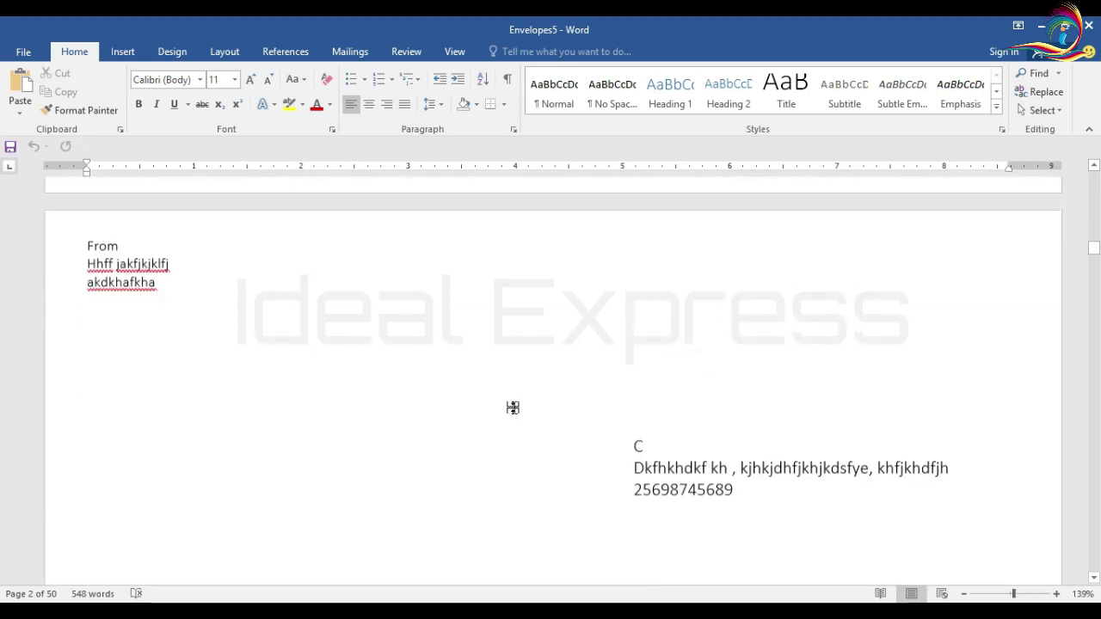
scroll(514, 407, down, 10)
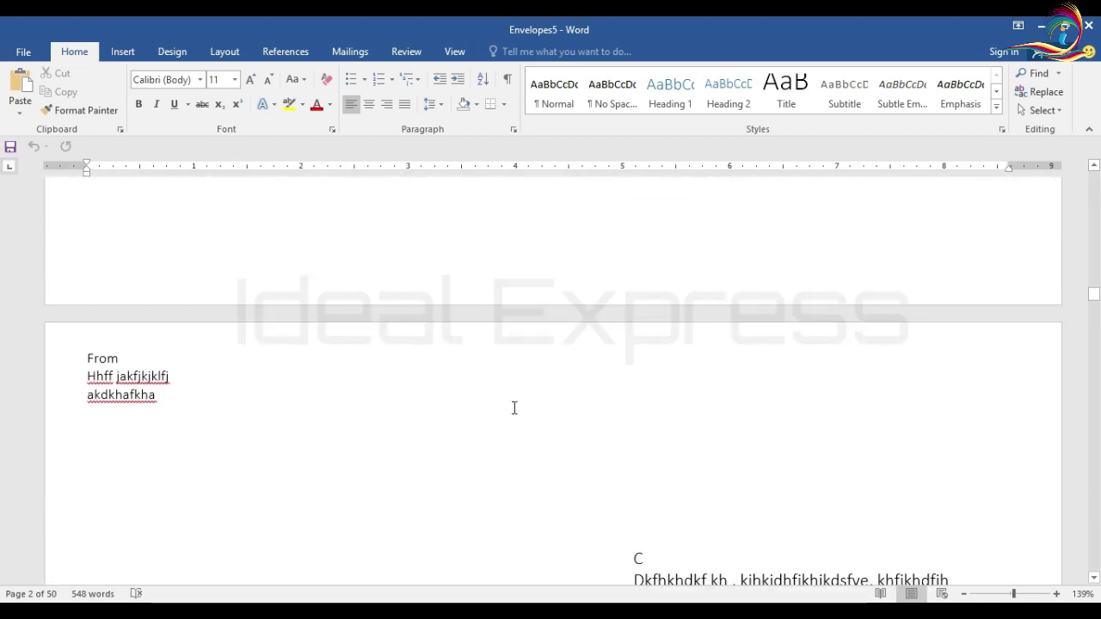
scroll(515, 407, down, 10)
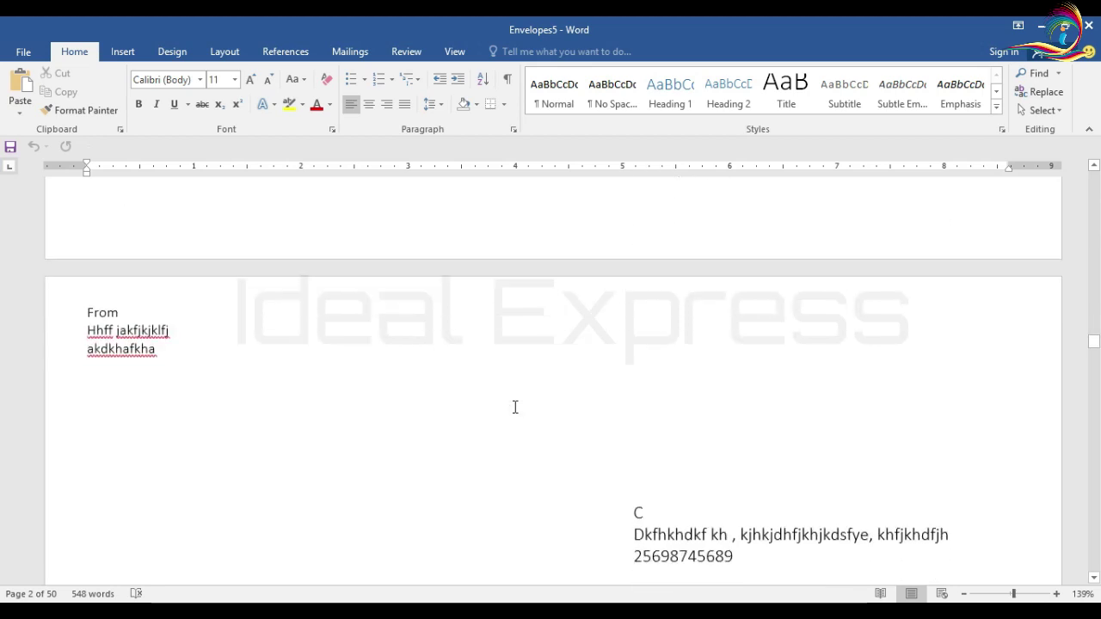
scroll(523, 405, down, 10)
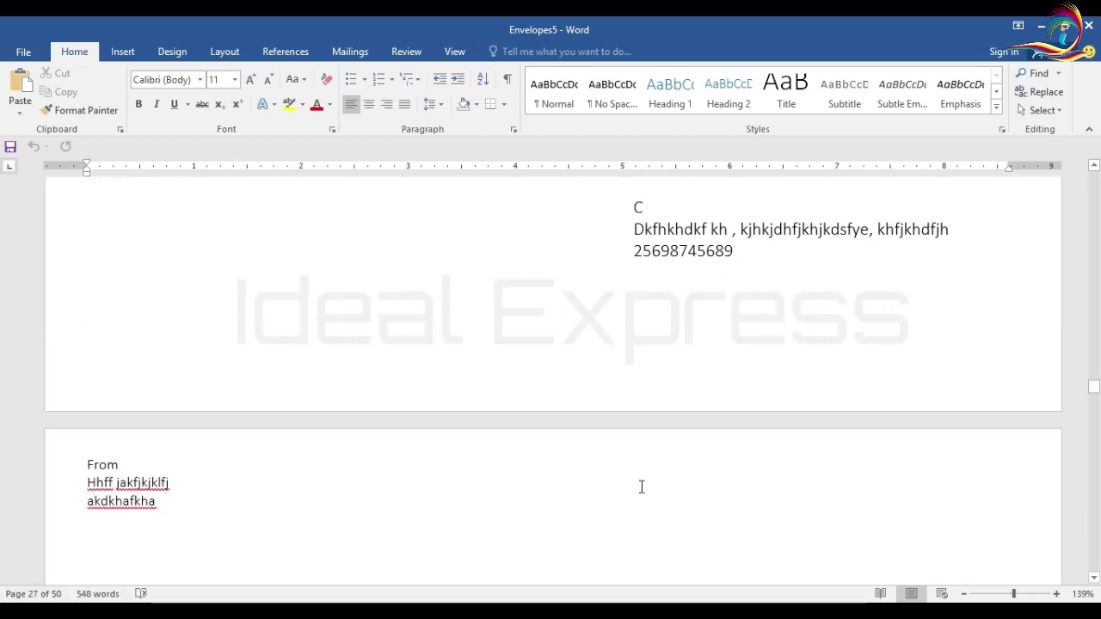
scroll(642, 487, down, 10)
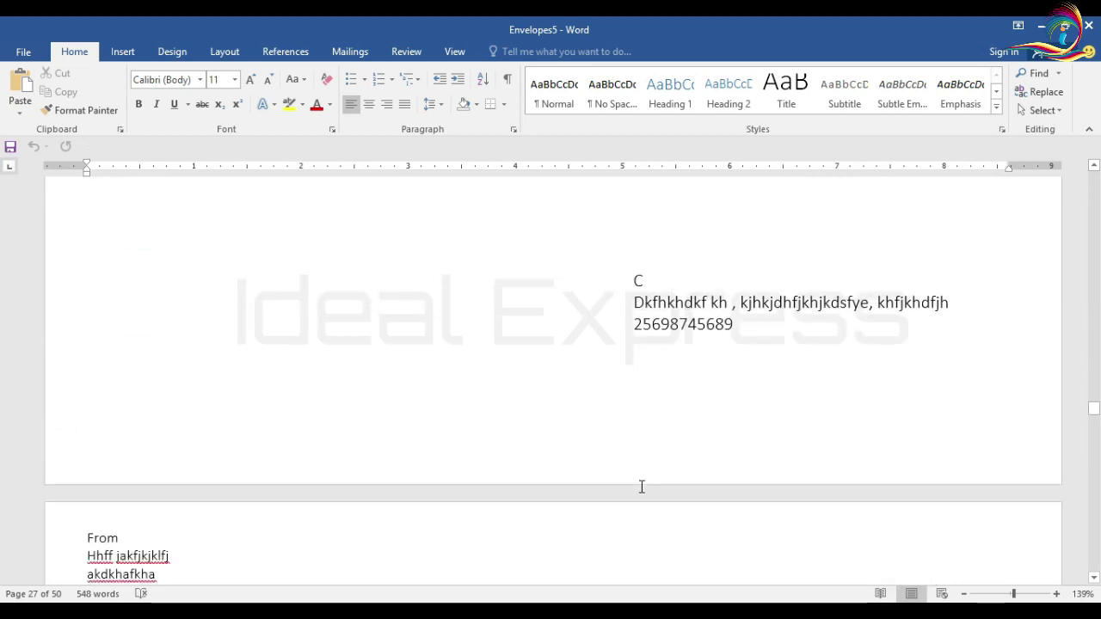
scroll(642, 487, down, 8)
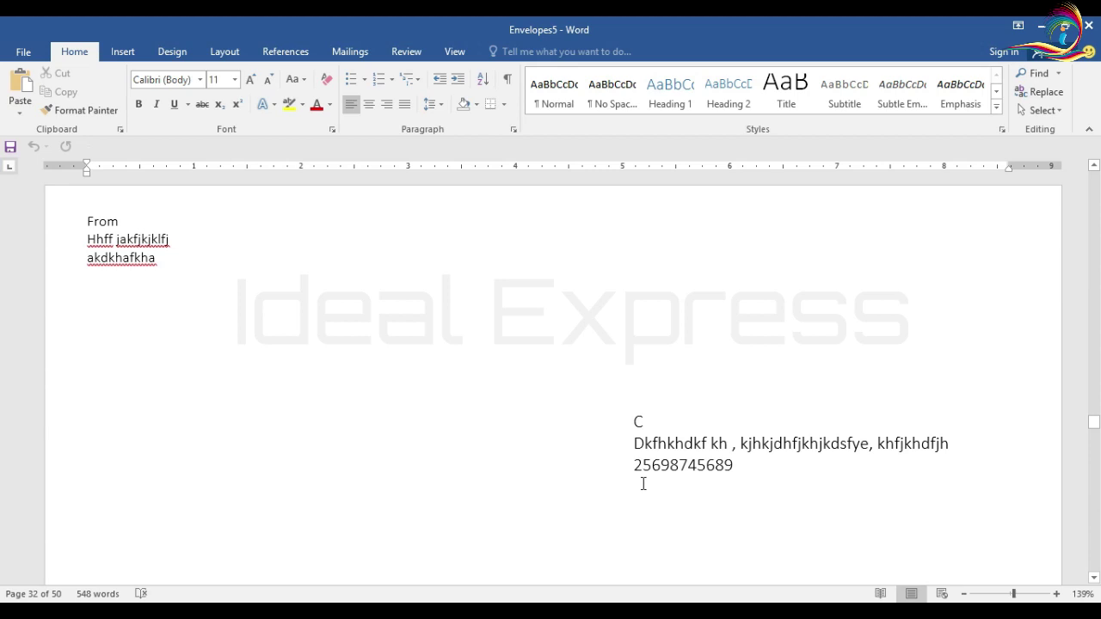
click(1089, 27)
Discard Envelopes5, save the template to D:\Mailmerge as Envelope, then switch to DB.docx.
click(551, 348)
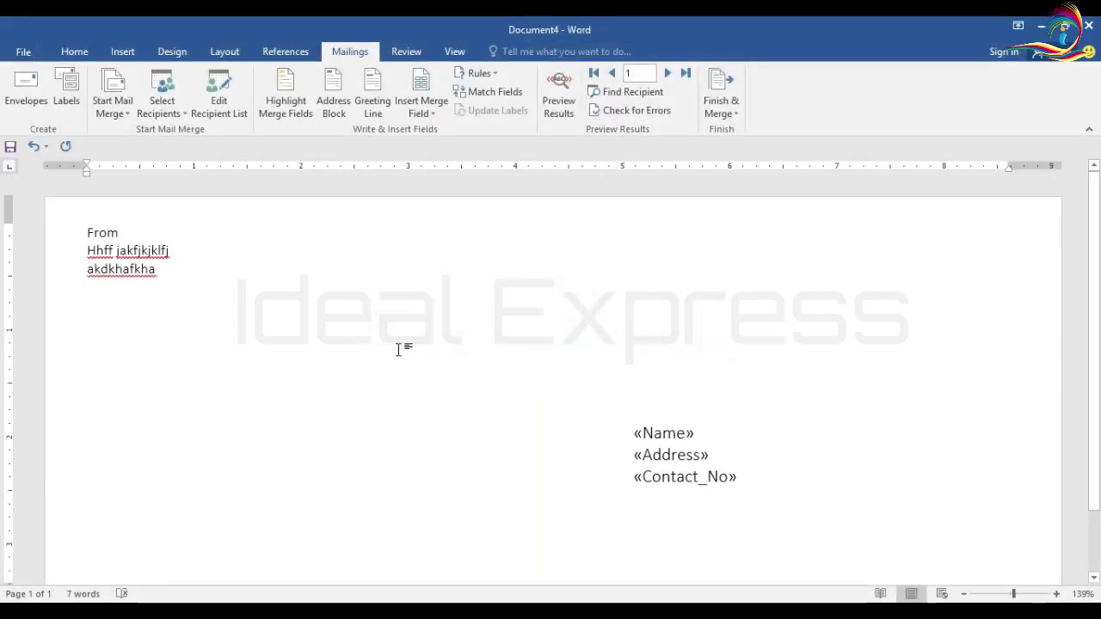
key(ctrl+s)
click(190, 271)
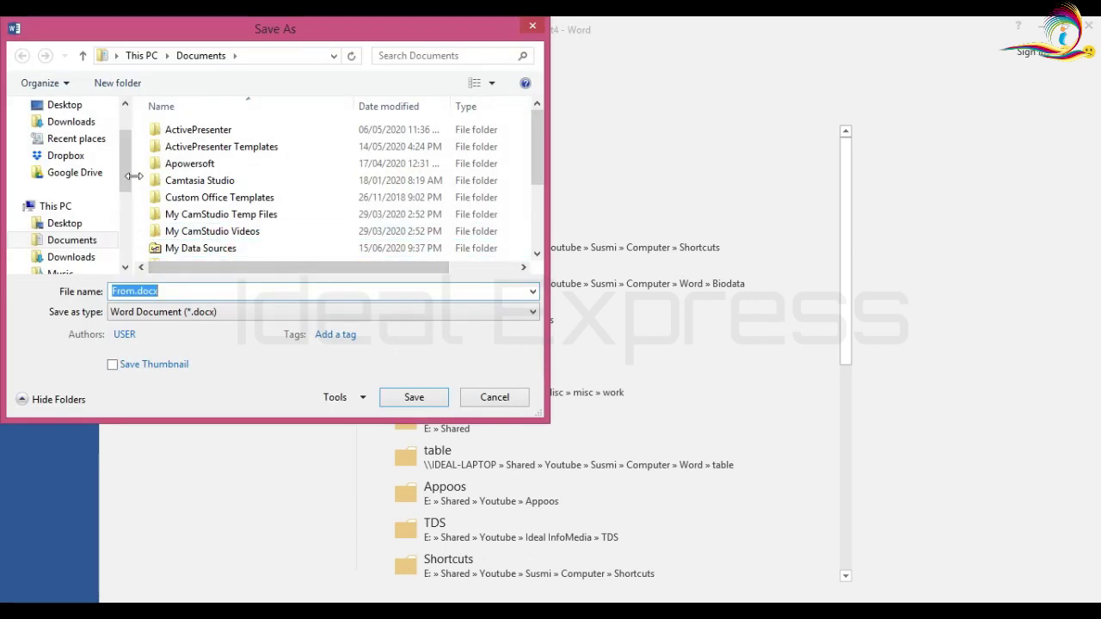
drag(130, 185, 125, 223)
click(86, 223)
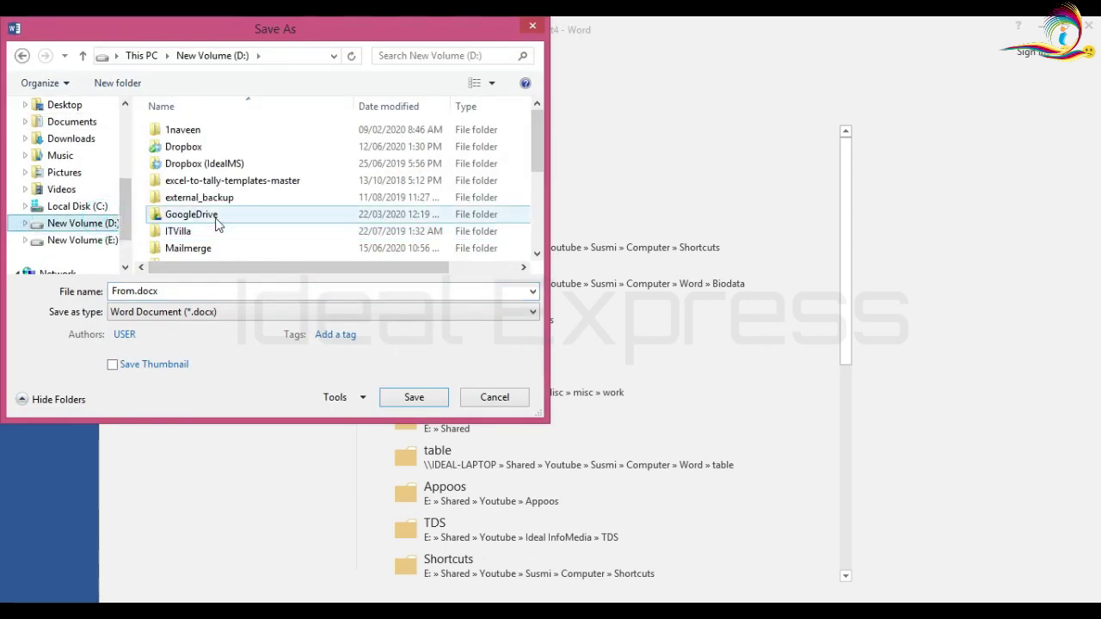
double_click(194, 249)
click(175, 291)
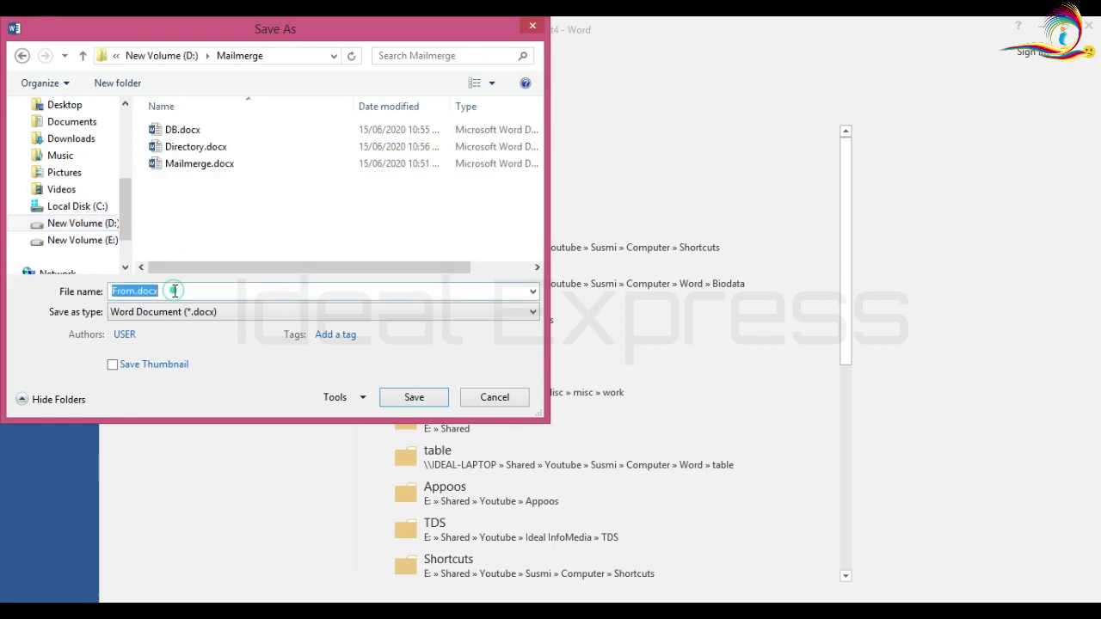
text(Enve)
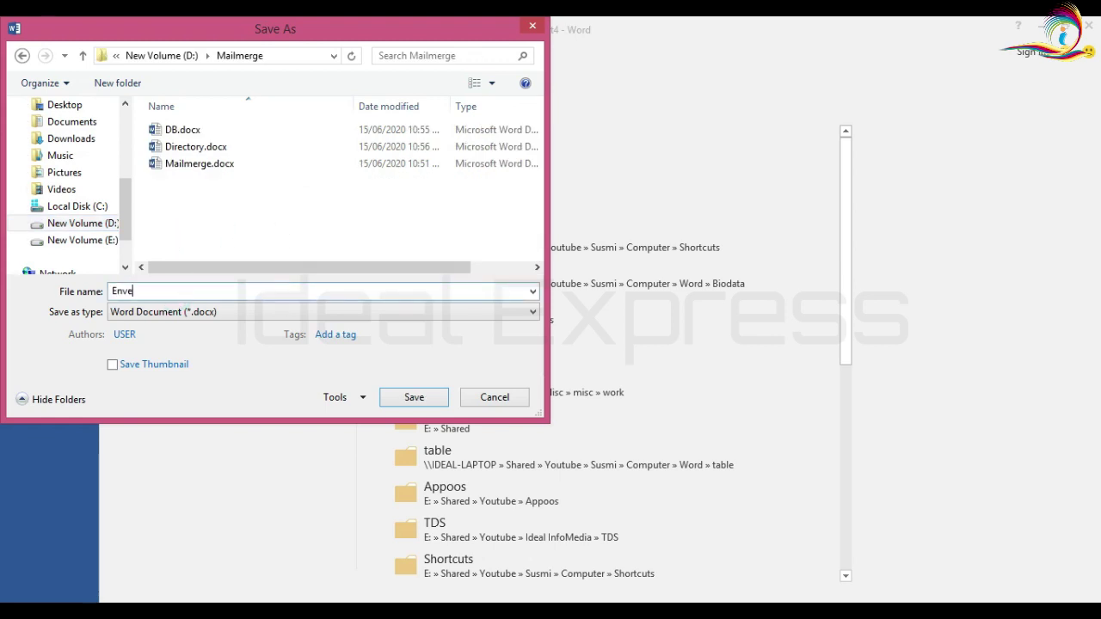
text(lope)
key(Return)
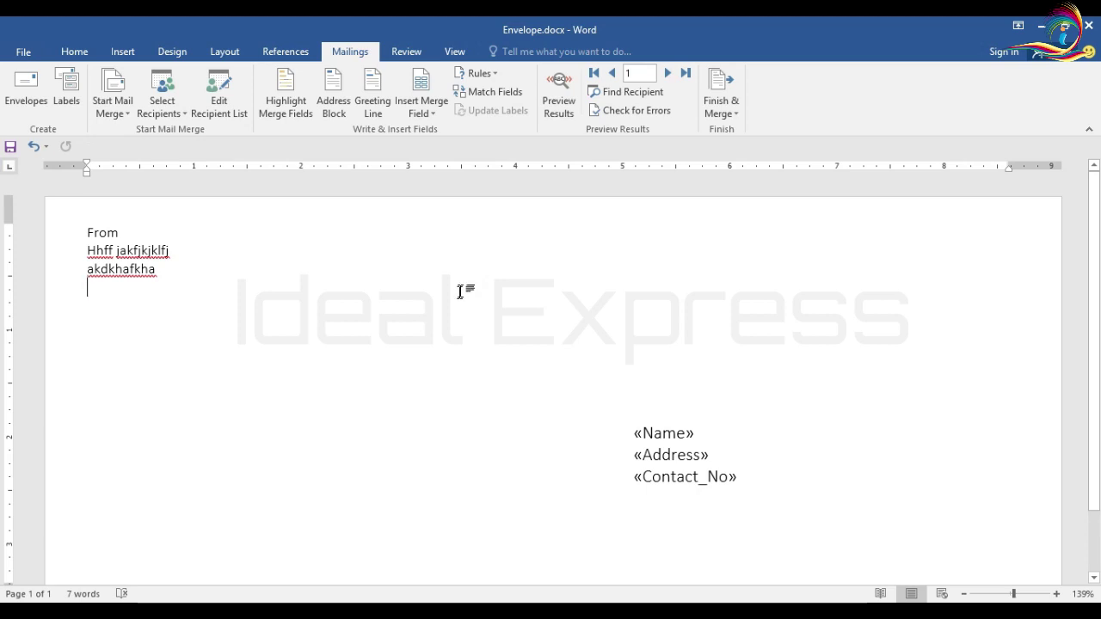
key(alt+Tab)
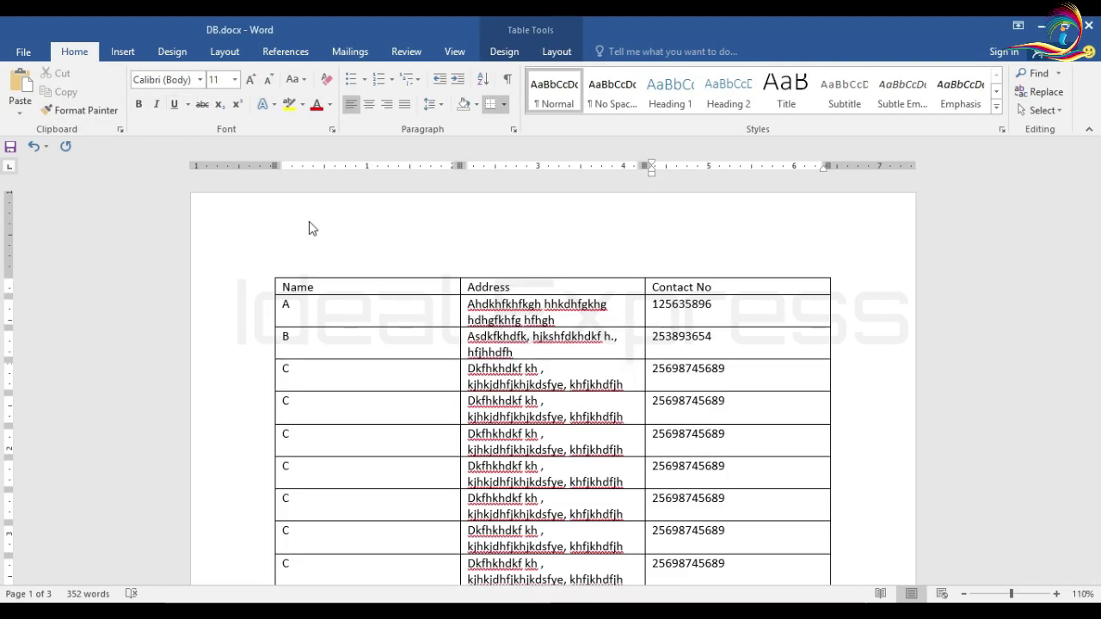
Open Mailmerge.docx from the recent files list.
click(23, 53)
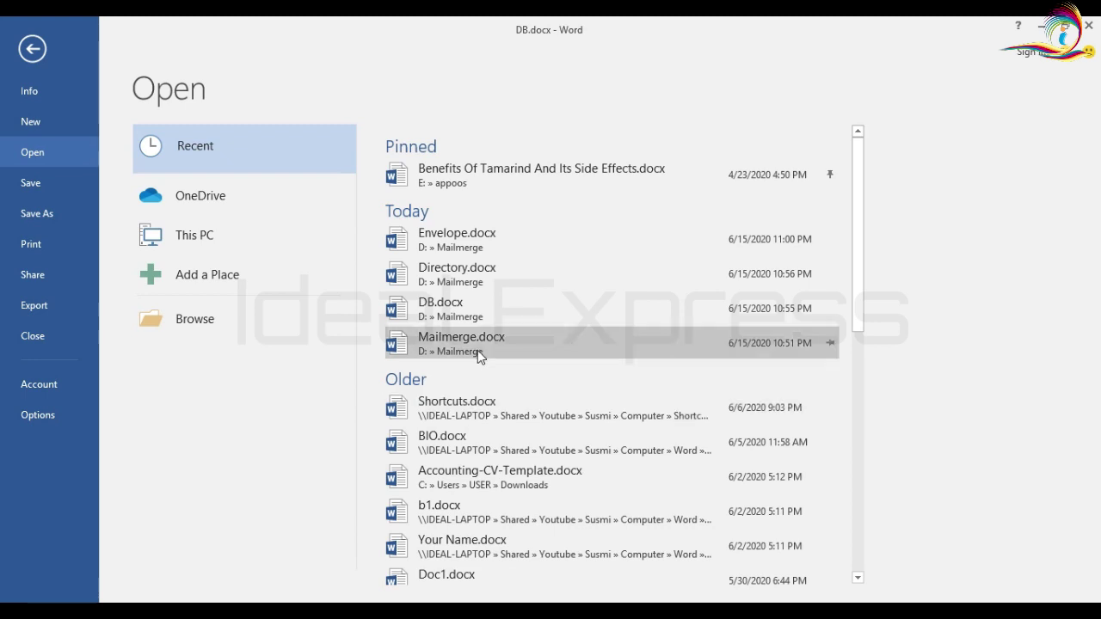
drag(857, 222, 863, 176)
click(443, 344)
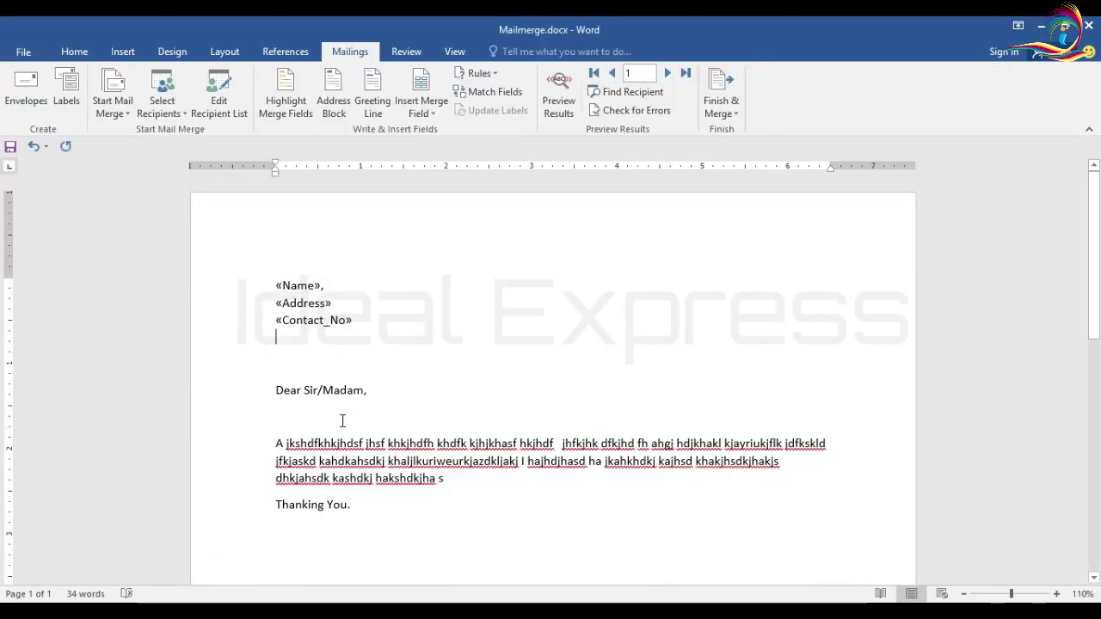
Select the Dear Sir/Madam greeting line, then switch to the DB.docx window.
drag(276, 392, 388, 399)
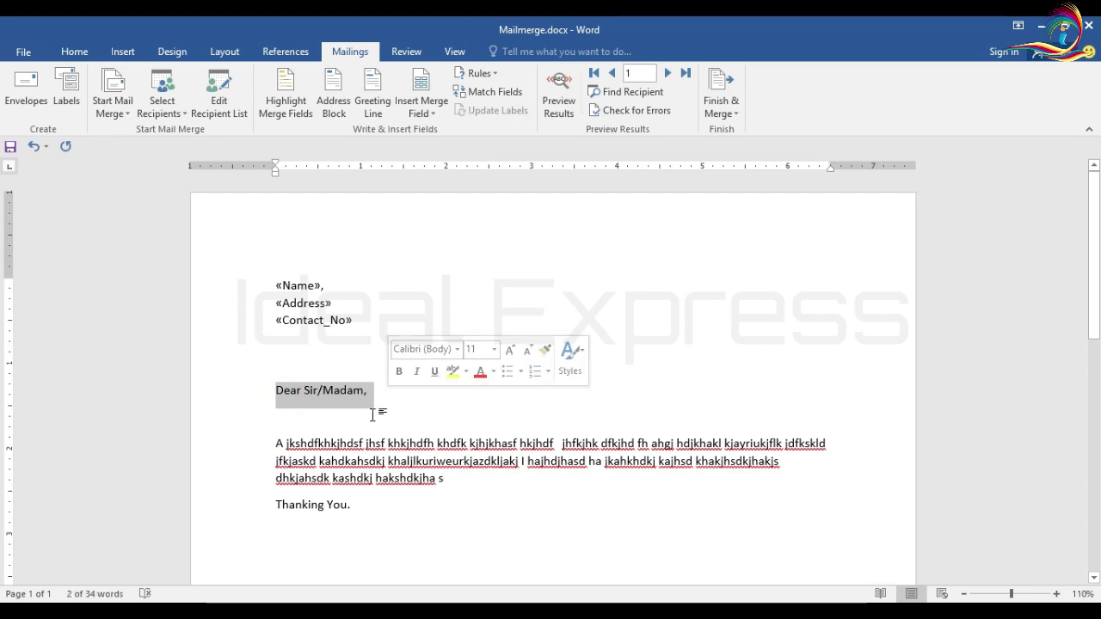
click(473, 480)
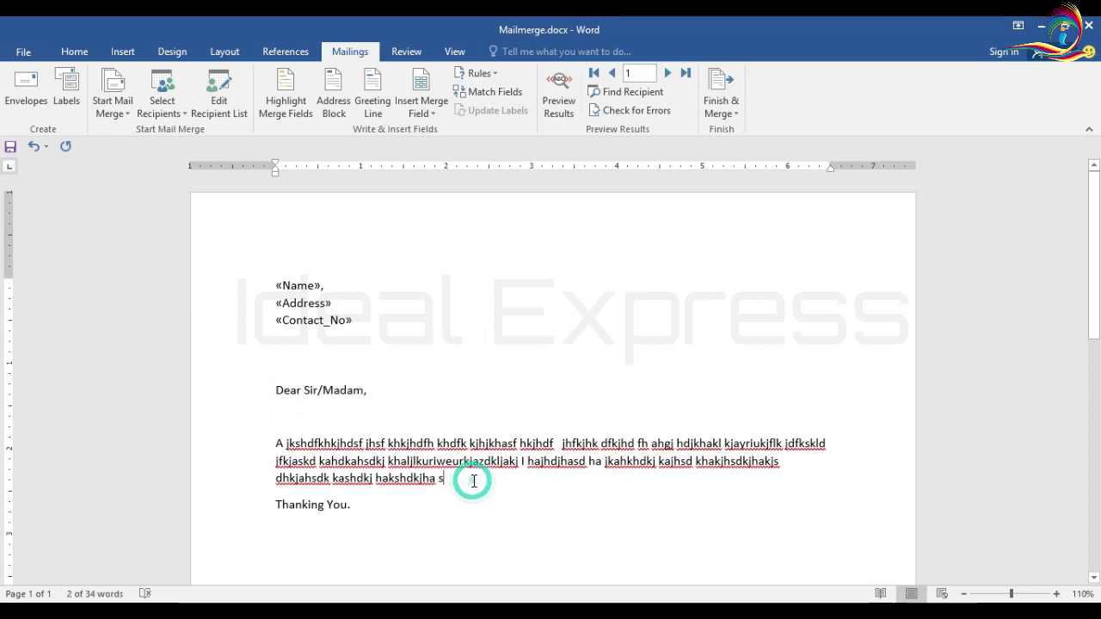
click(315, 395)
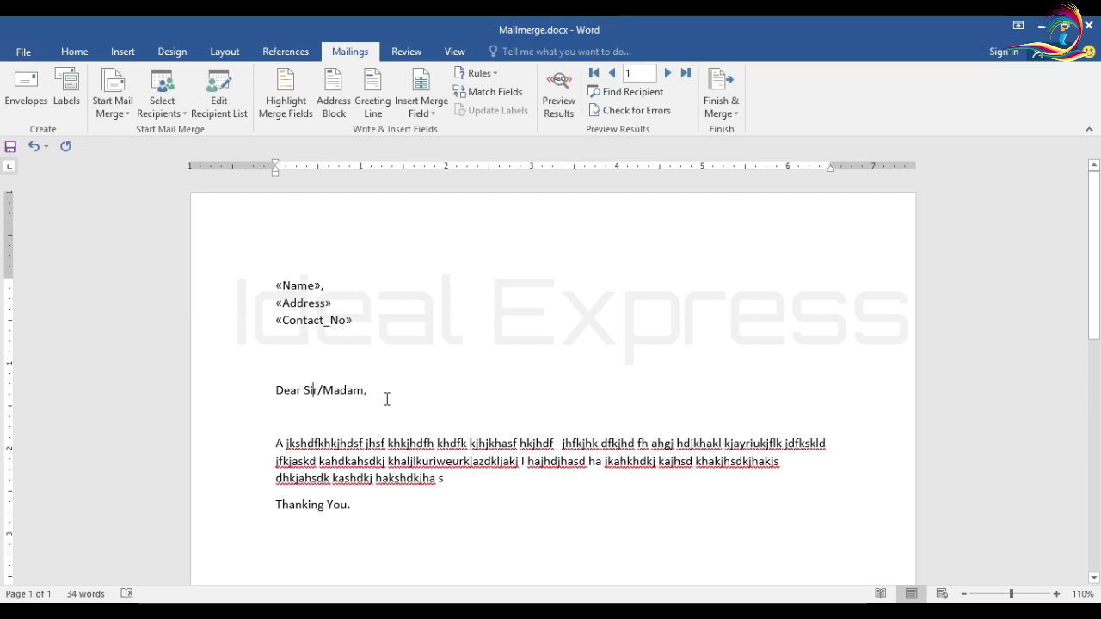
click(617, 611)
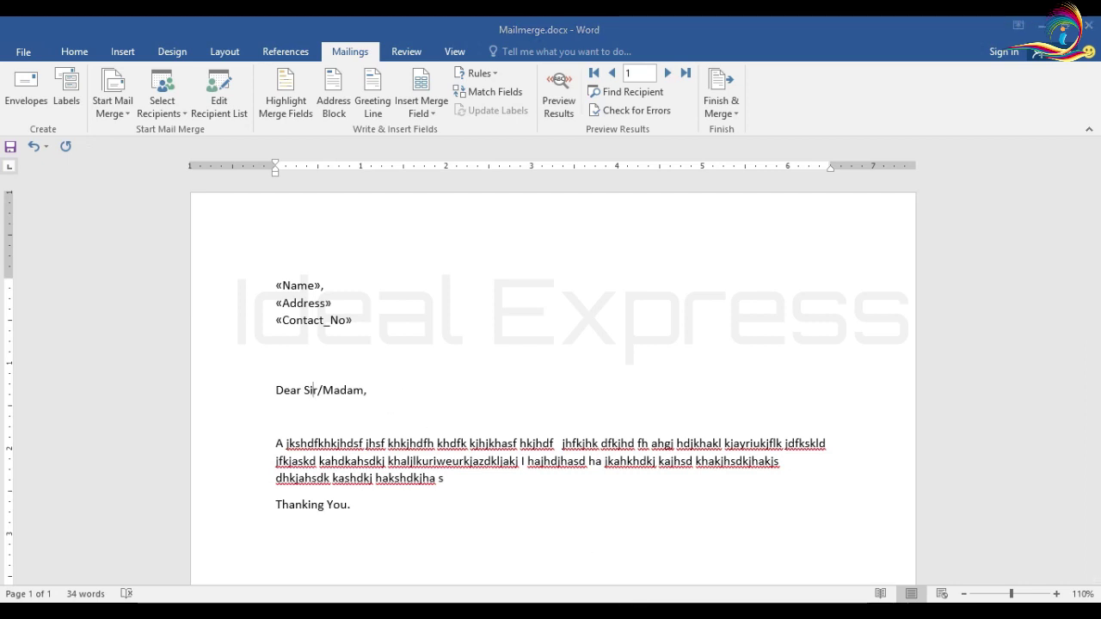
click(575, 560)
Insert a new column headed Sex to the right of Contact No.
click(747, 281)
click(750, 289)
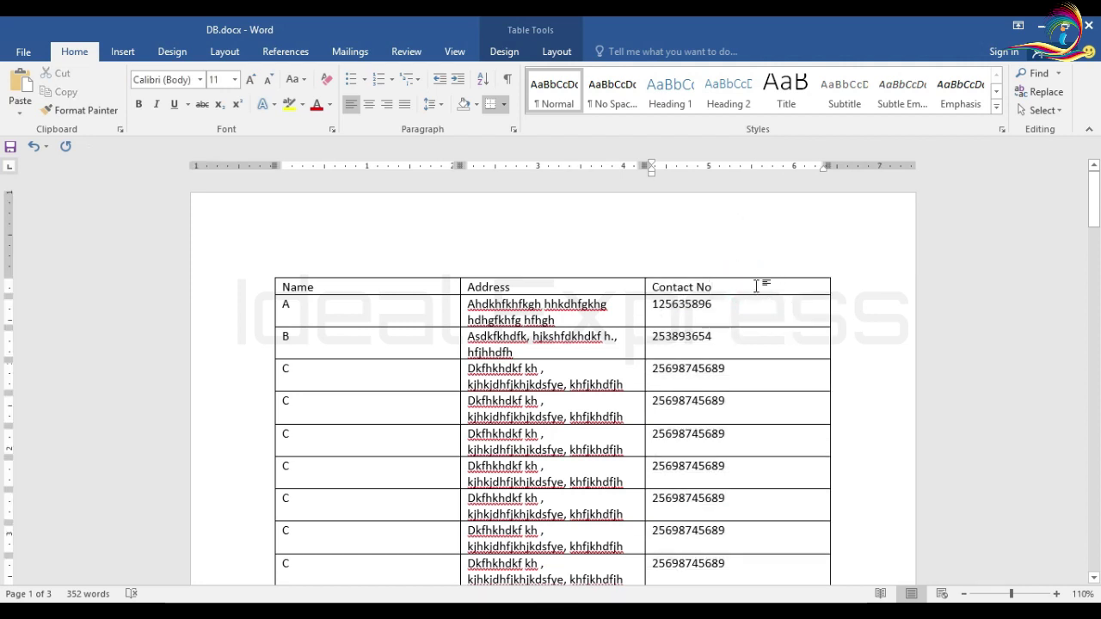
right_click(757, 287)
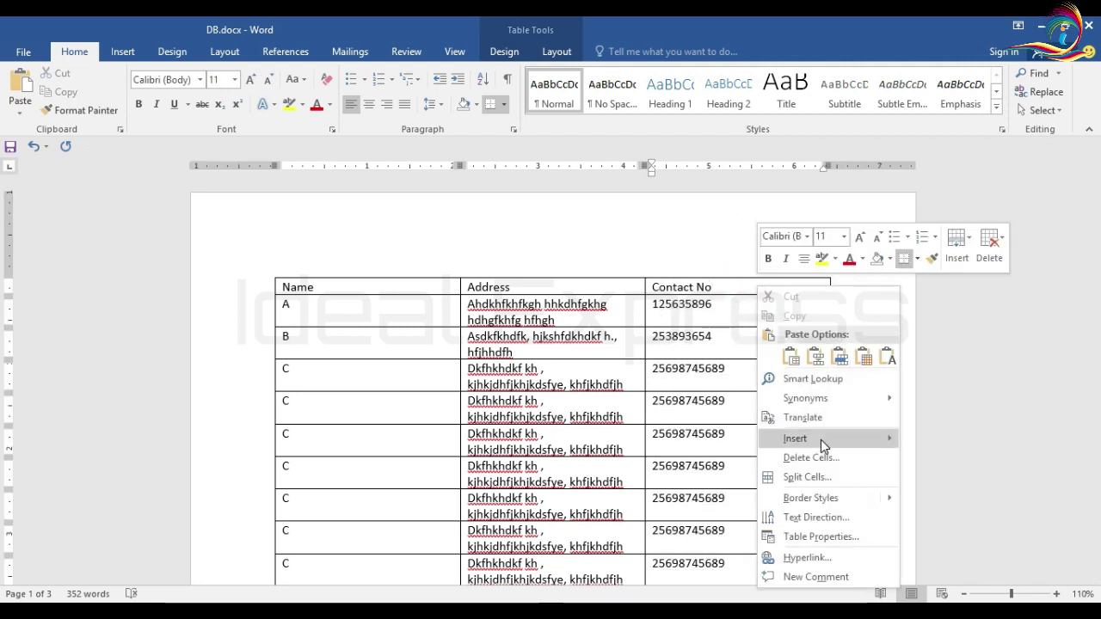
mouse_move(821, 440)
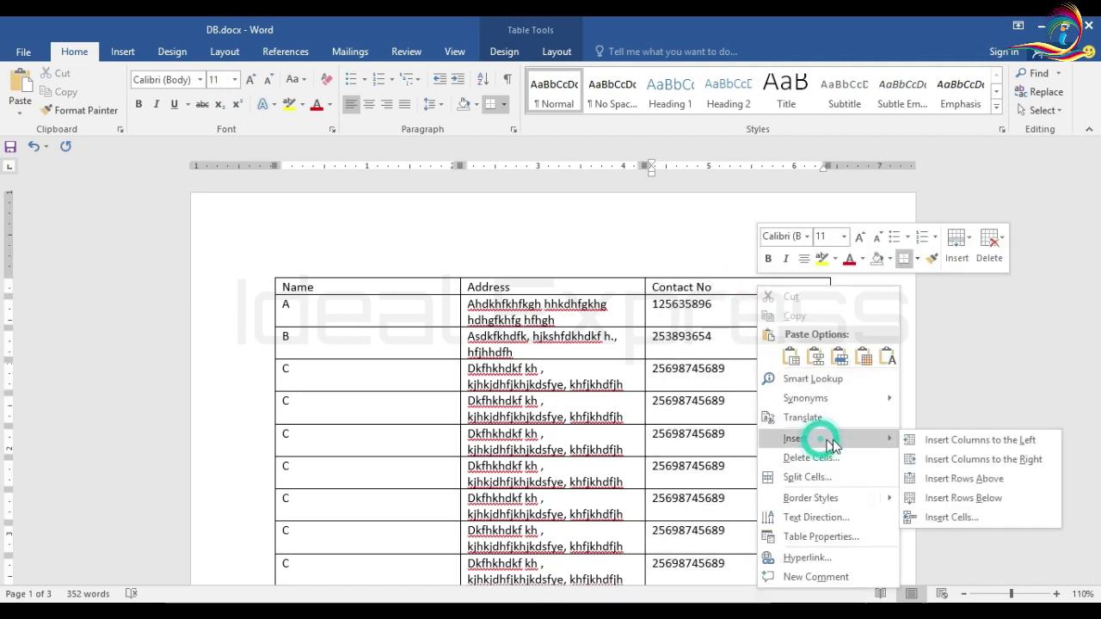
click(1022, 458)
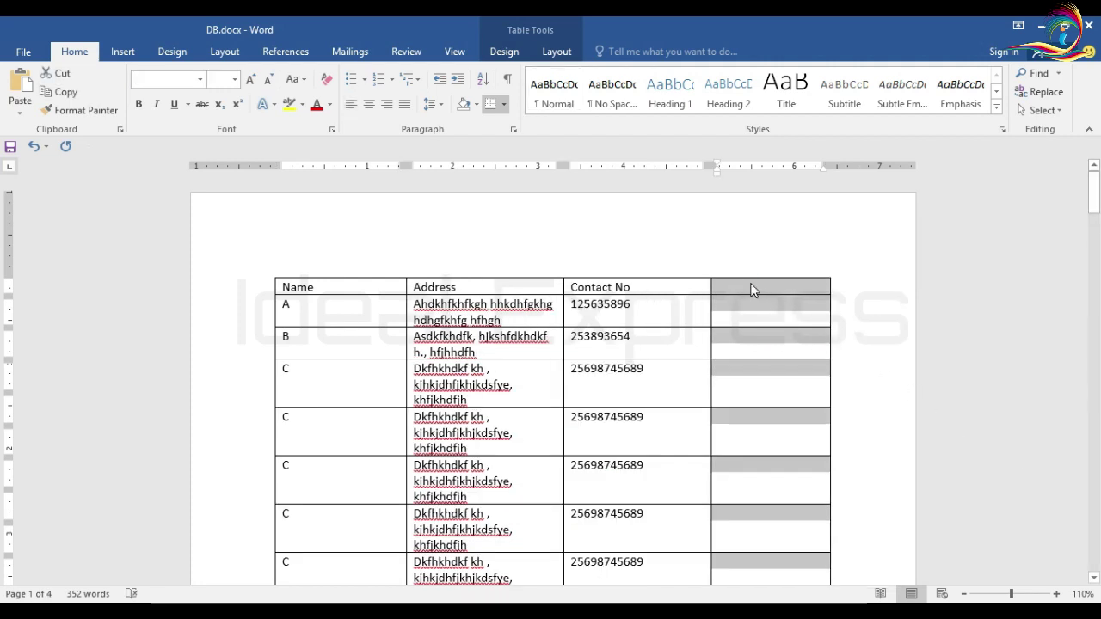
click(751, 290)
text(S)
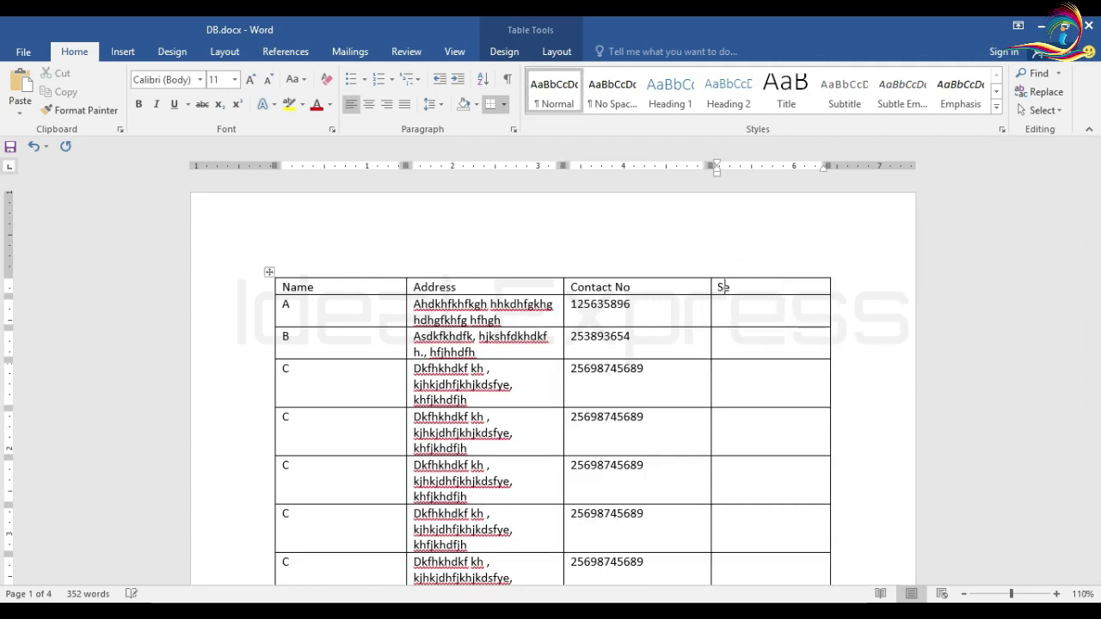
text(ex)
Enter M in the Sex cells of rows A, B, C and two lower rows.
click(745, 308)
text(M)
click(731, 345)
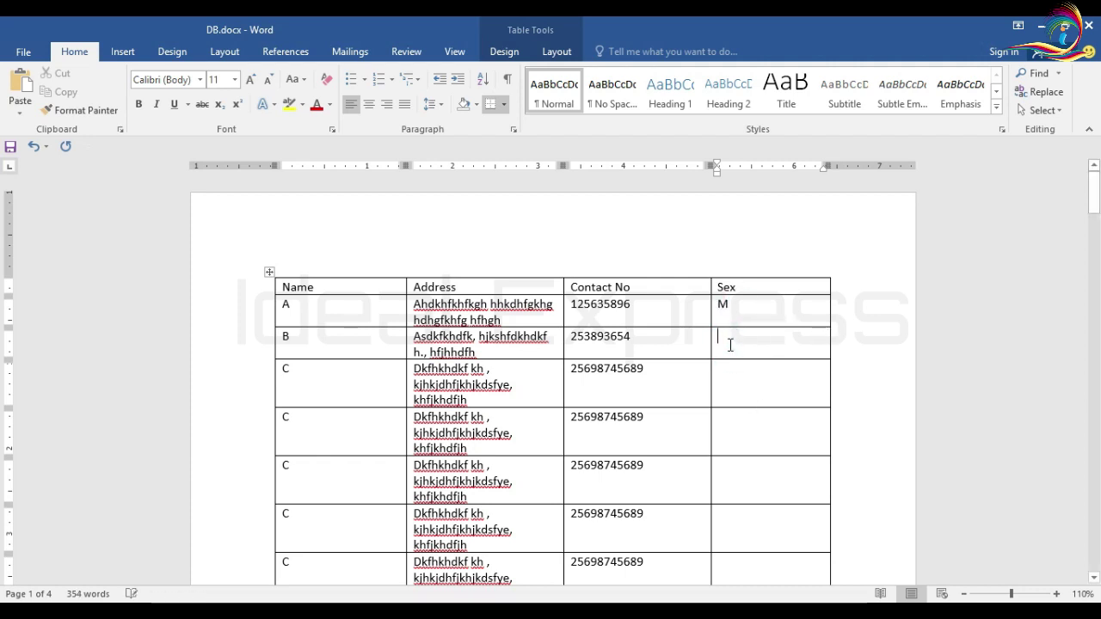
text(M)
click(738, 381)
text(M)
scroll(828, 507, down, 3)
click(766, 465)
text(M)
scroll(791, 493, down, 5)
click(752, 422)
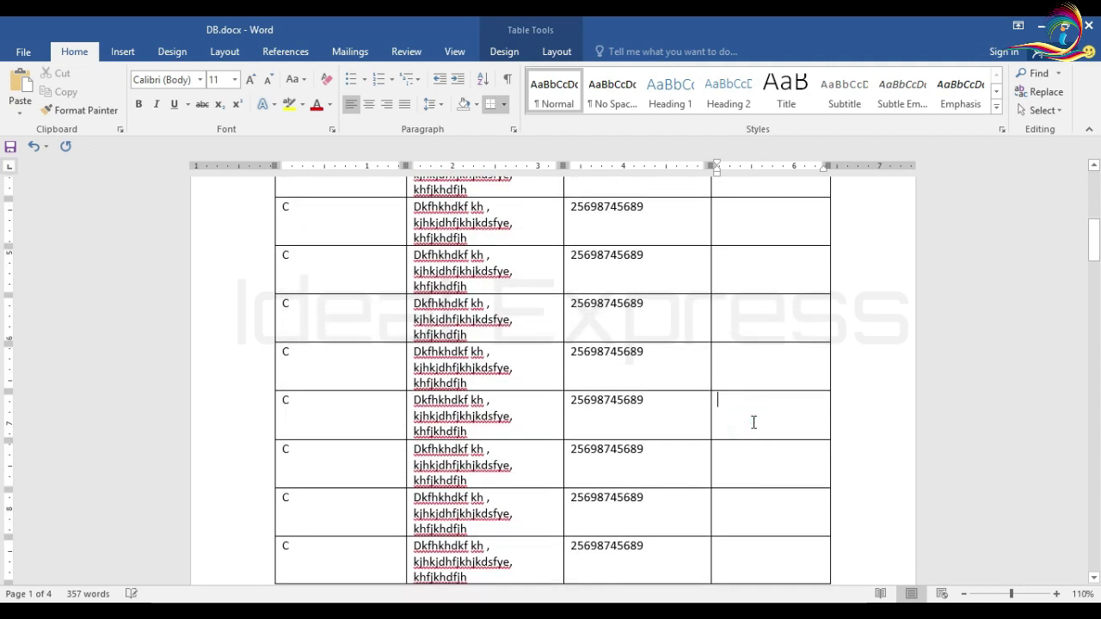
text(M)
Scroll back up the table and switch back to the Mailmerge.docx letter.
click(877, 380)
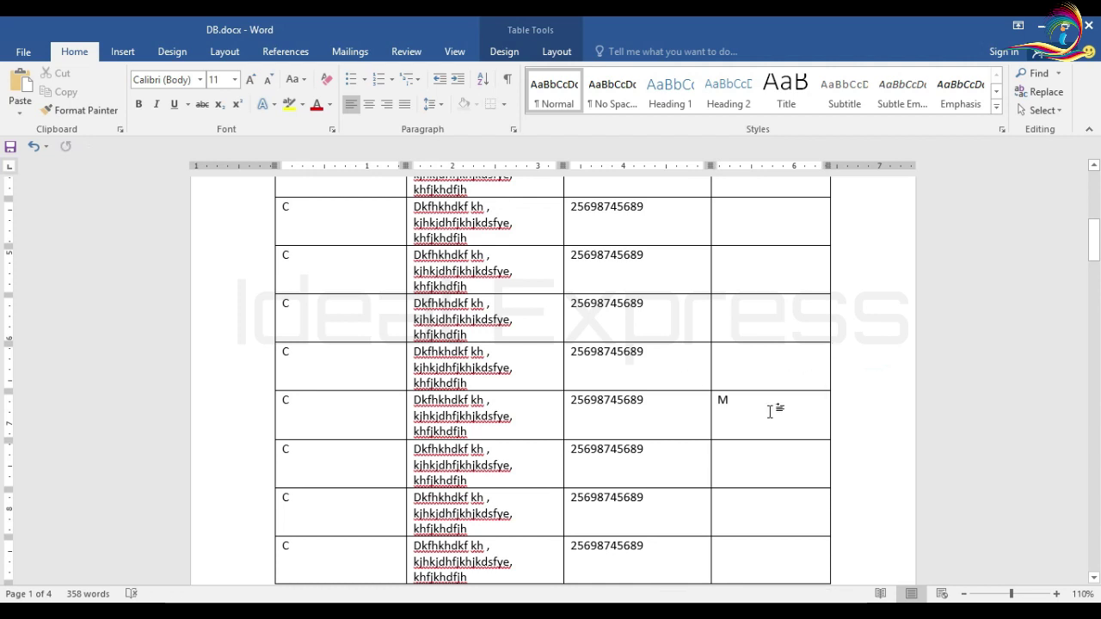
scroll(757, 448, up, 2)
scroll(735, 275, up, 2)
scroll(741, 288, down, 3)
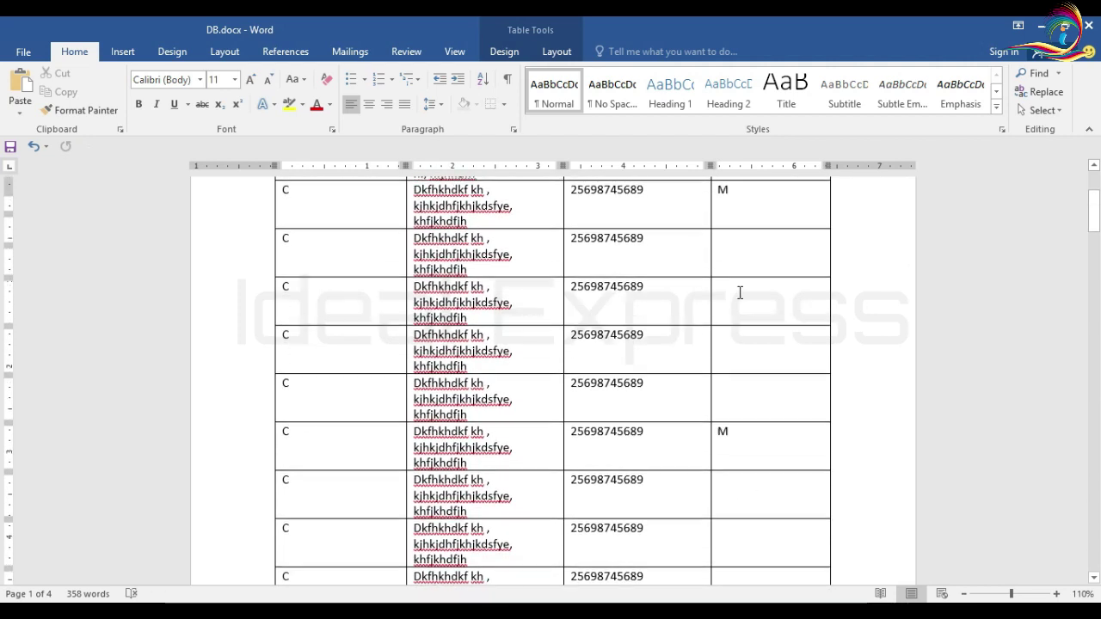
scroll(740, 292, up, 2)
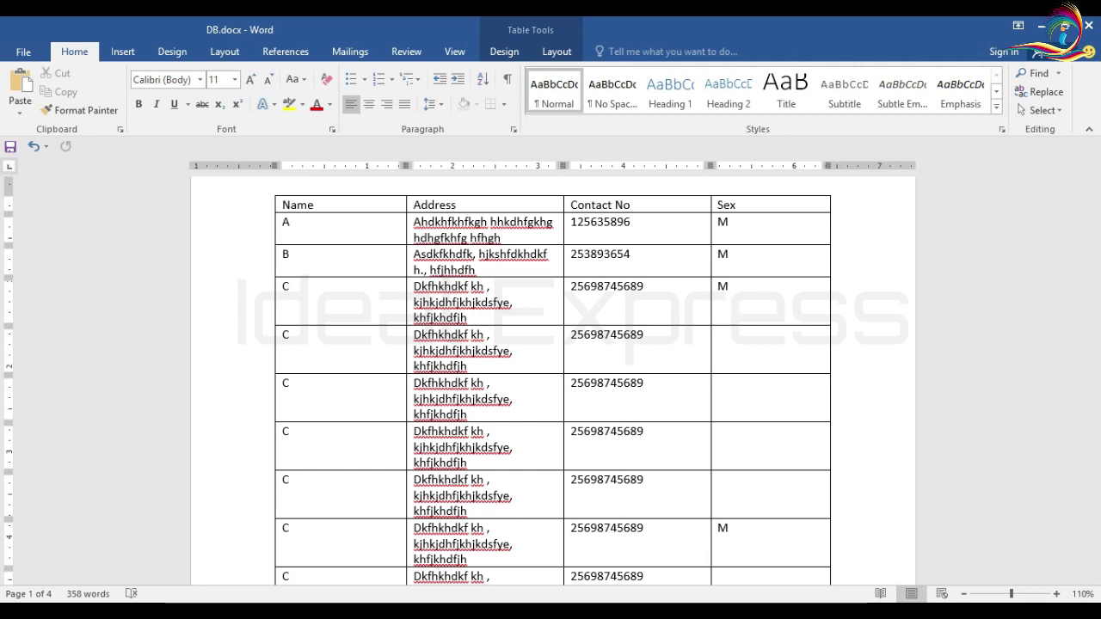
mouse_move(617, 610)
click(696, 560)
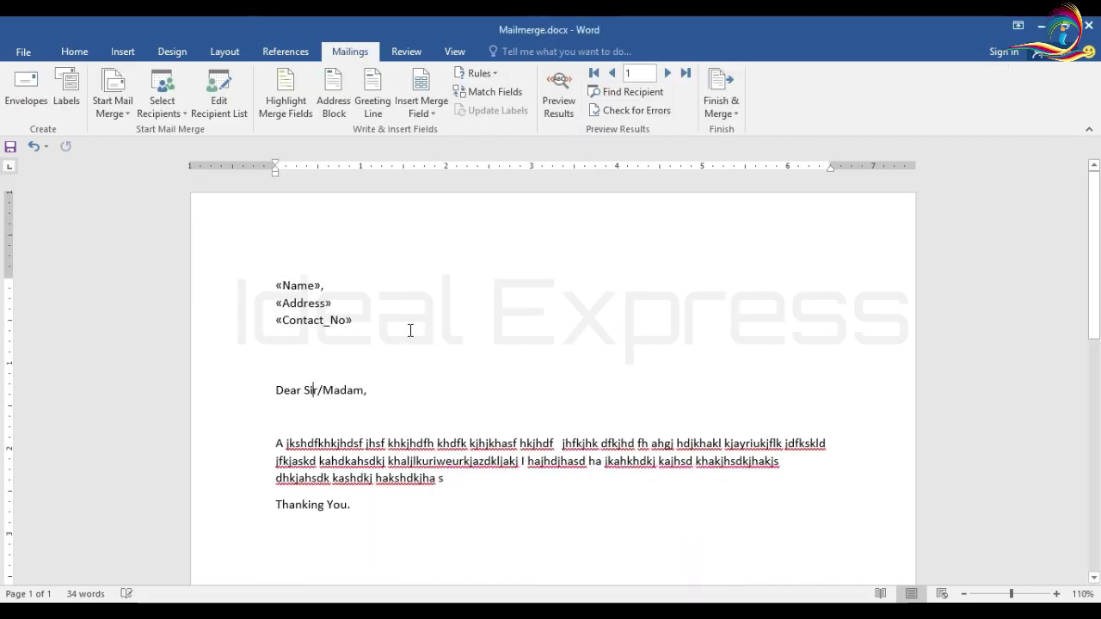
Delete the fixed Dear Sir/Madam greeting line.
click(316, 392)
drag(278, 392, 376, 394)
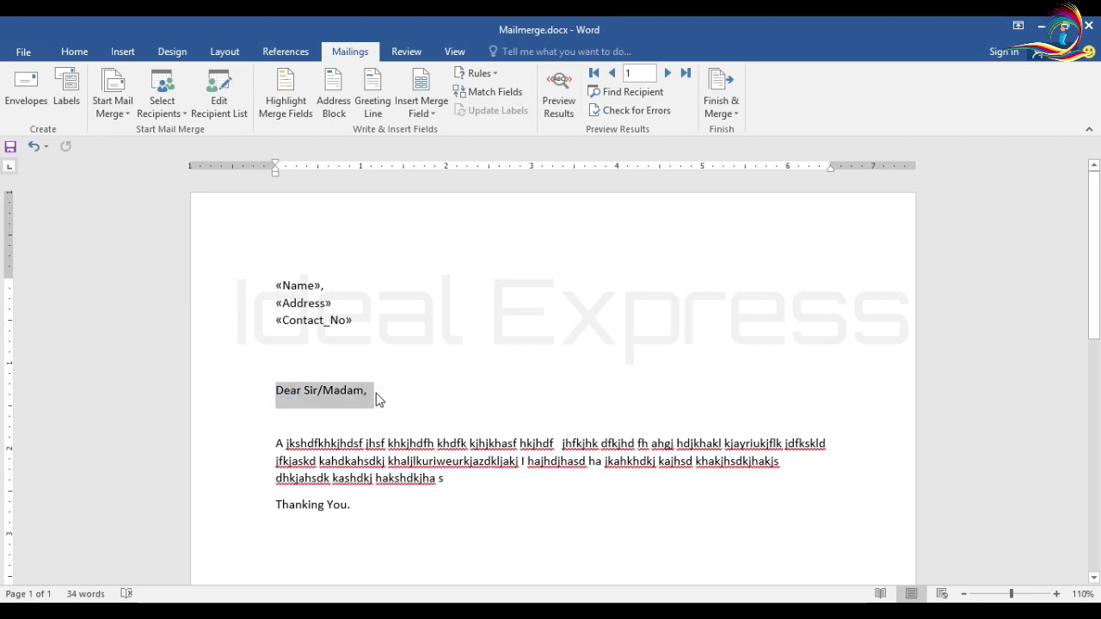
key(Delete)
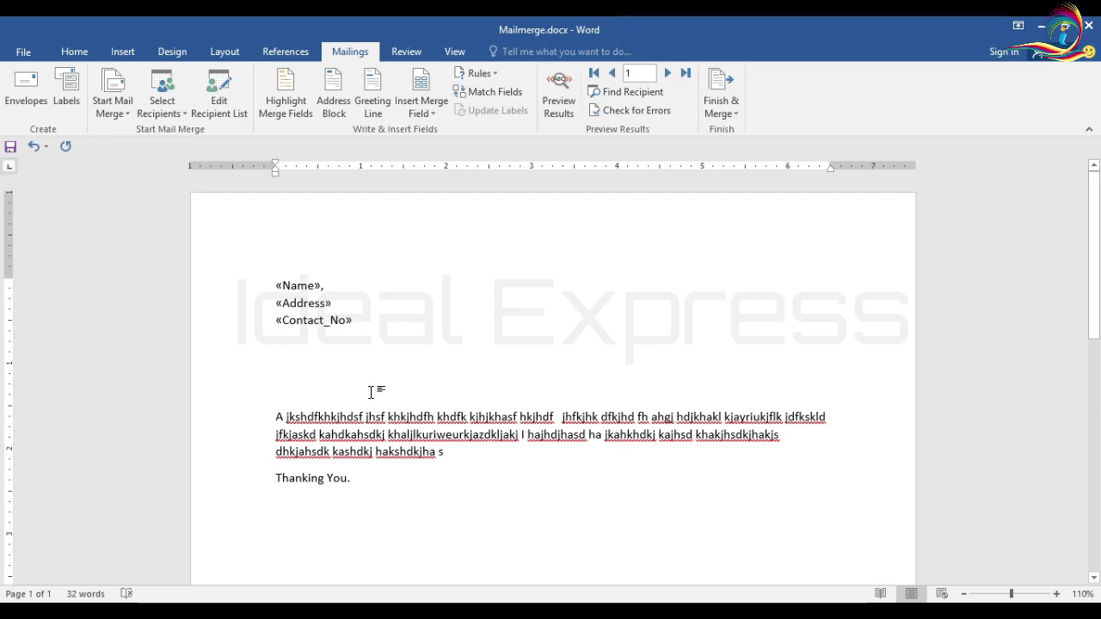
Insert an If...Then...Else rule: Sex equal to M gives 'Dear Sir,', otherwise 'Dear Madam,'.
click(497, 77)
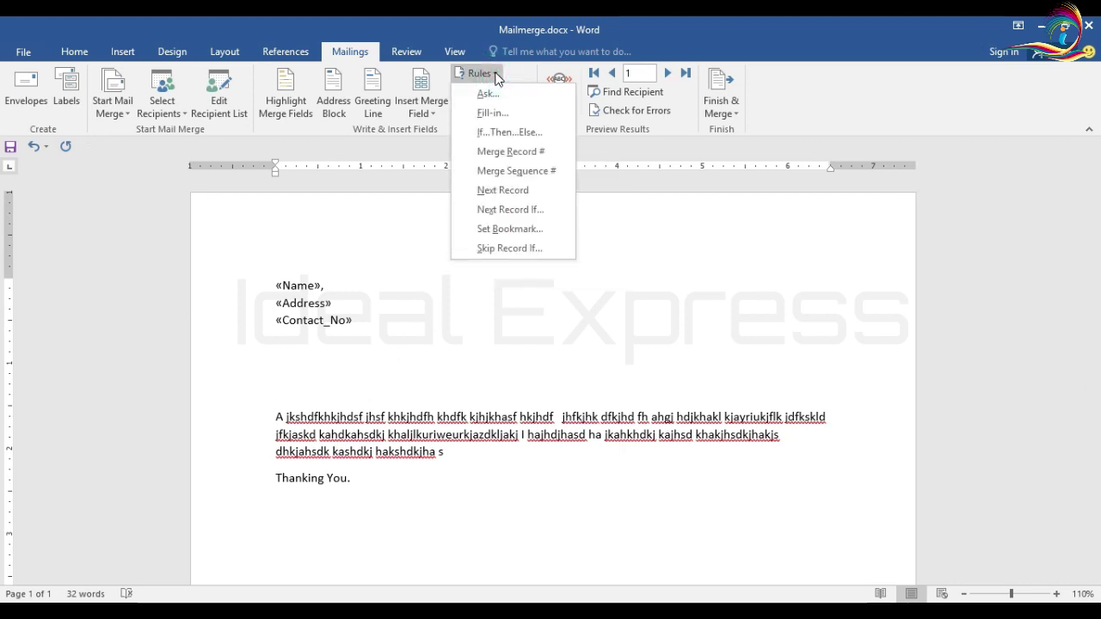
click(498, 134)
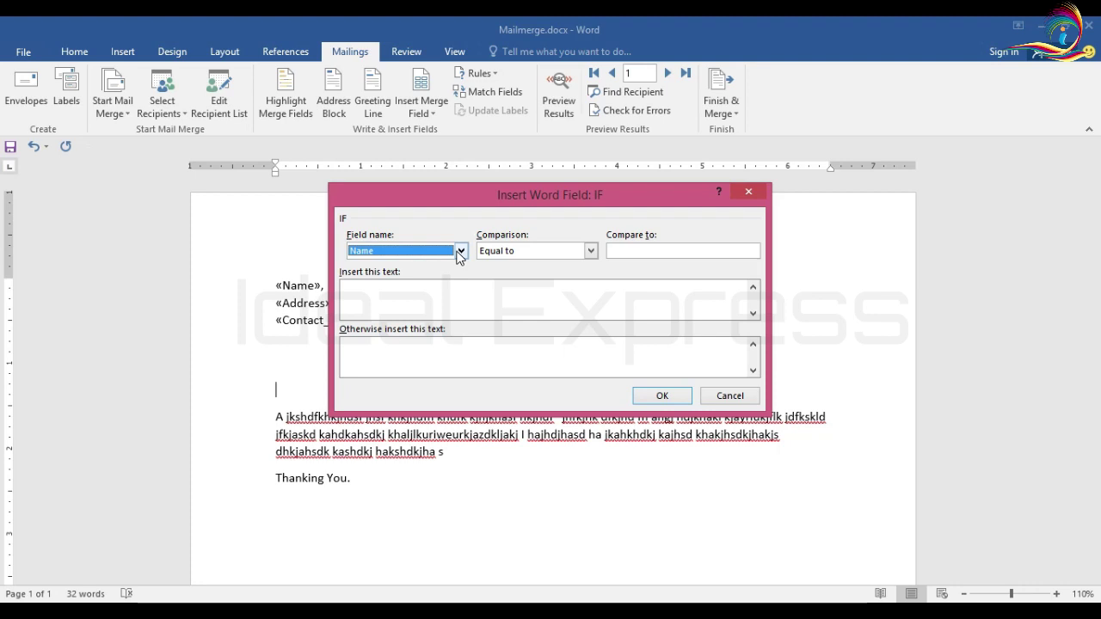
click(461, 252)
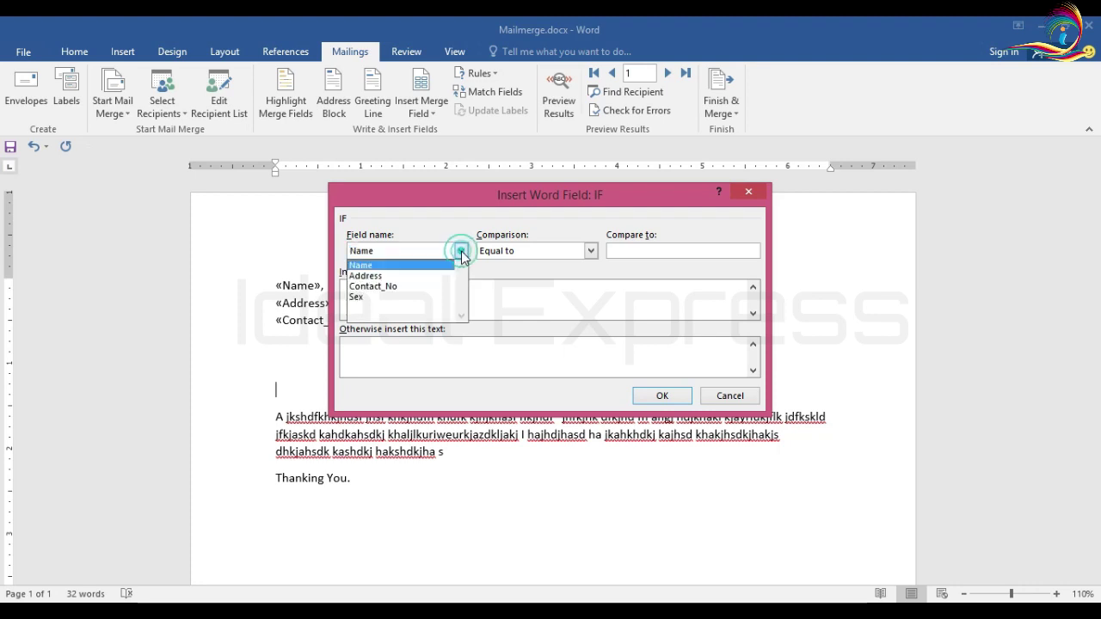
click(398, 298)
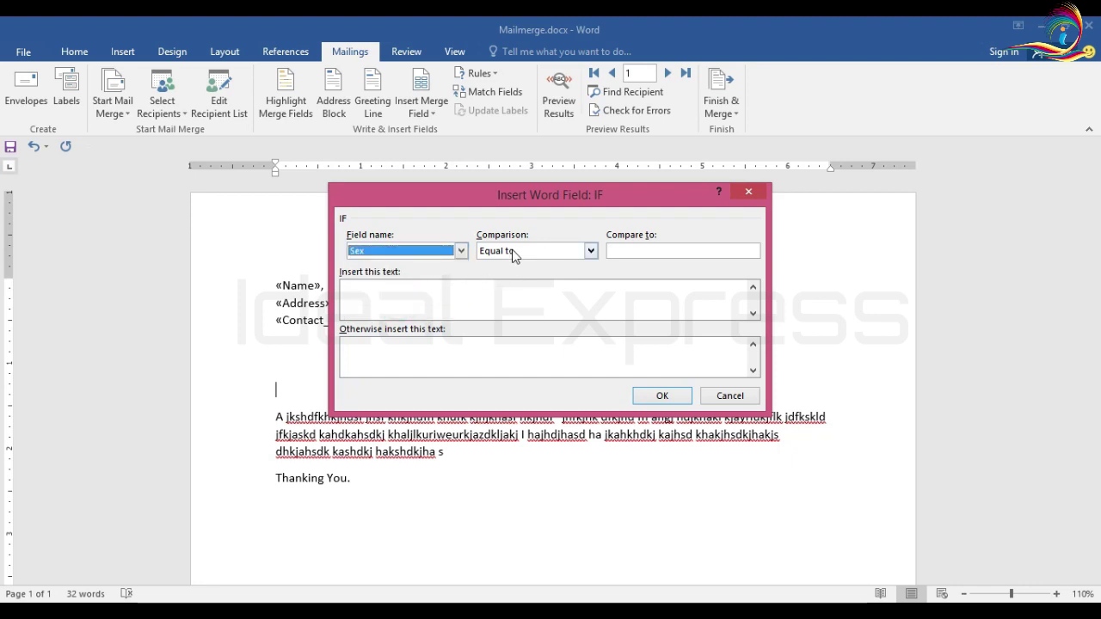
click(634, 251)
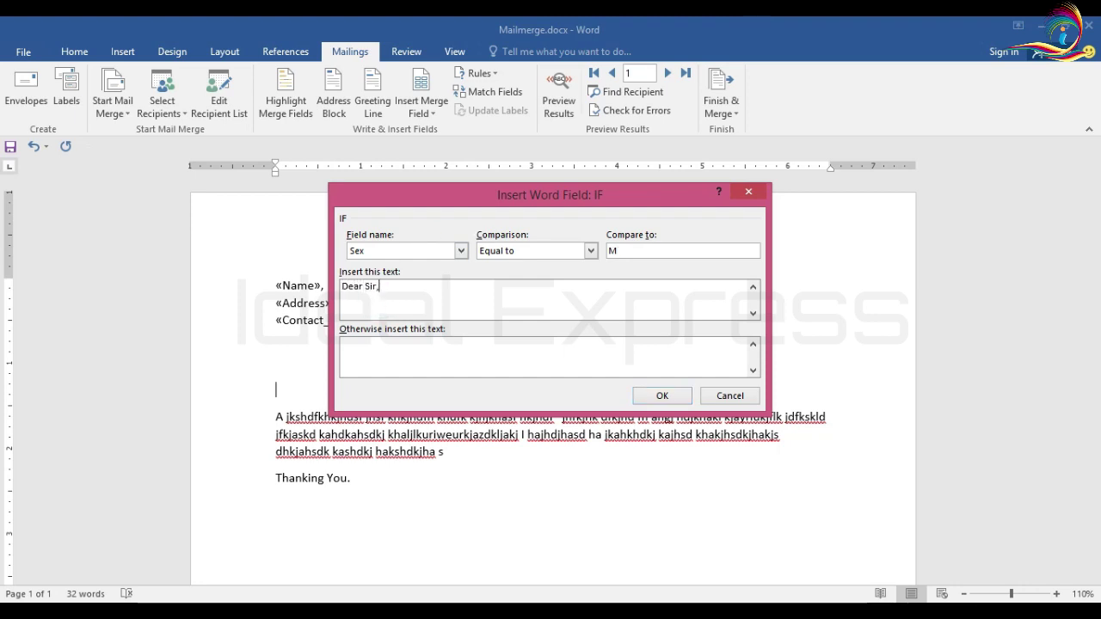
click(376, 351)
click(662, 396)
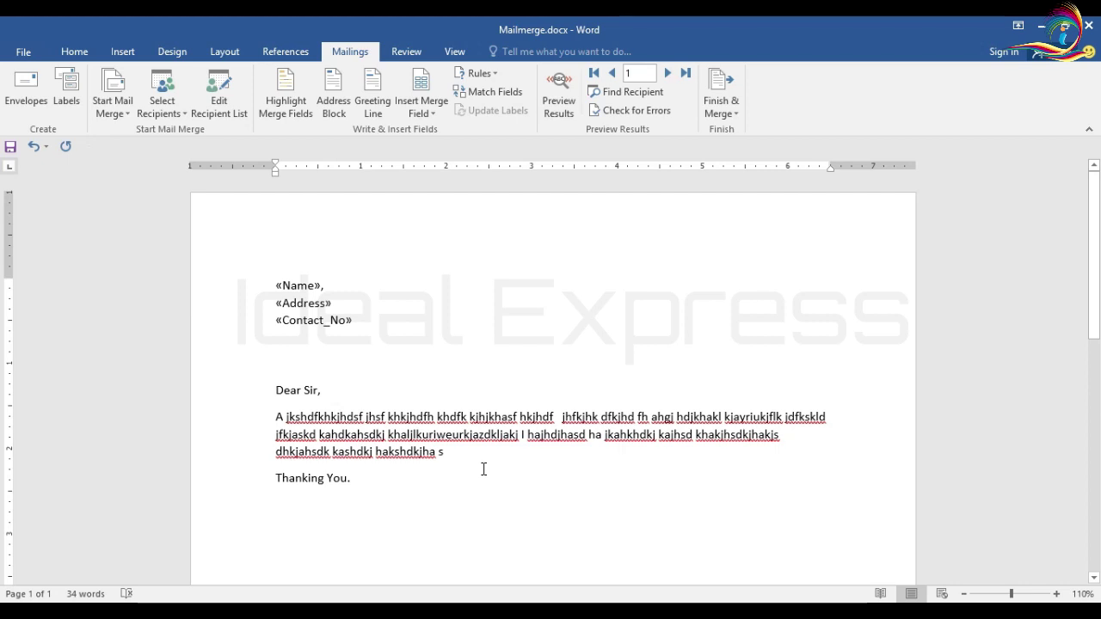
click(730, 112)
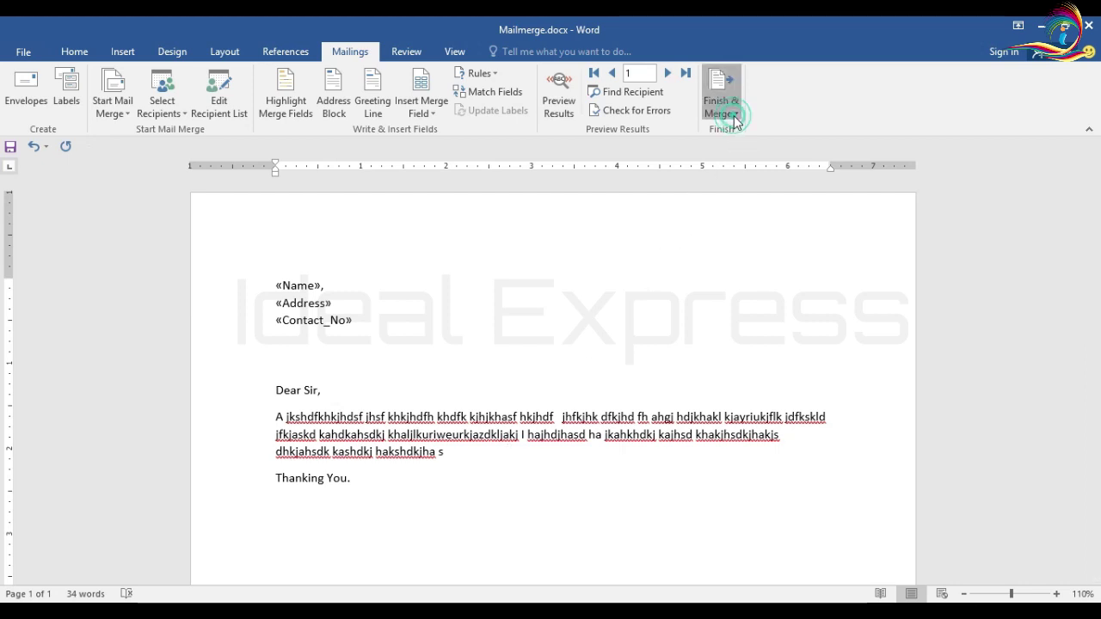
Merge all records into a new document of individual letters.
click(823, 135)
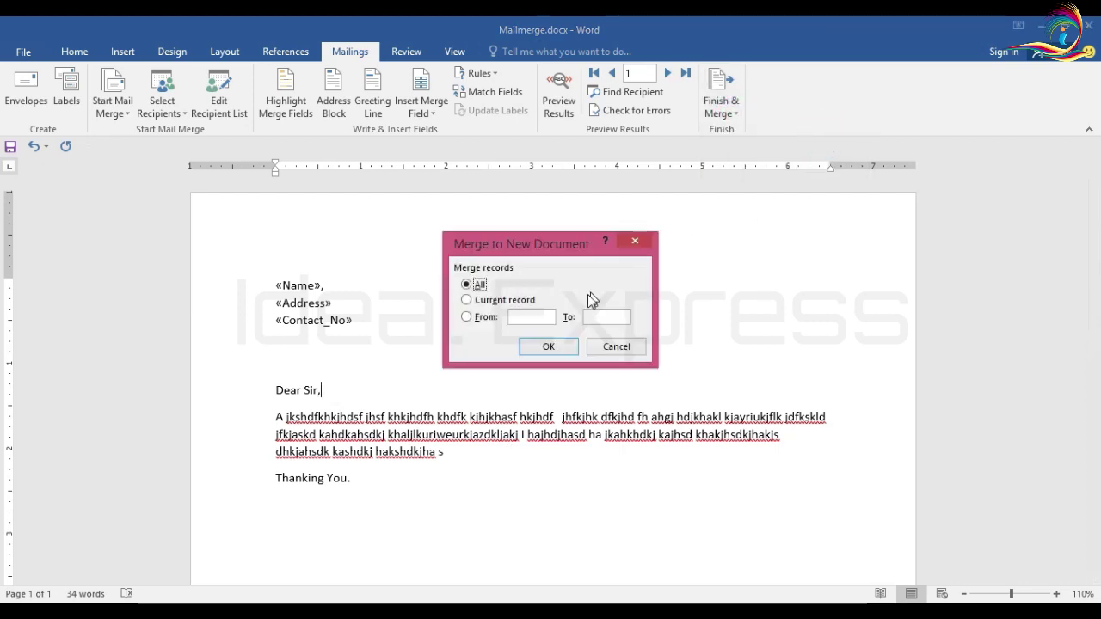
click(548, 347)
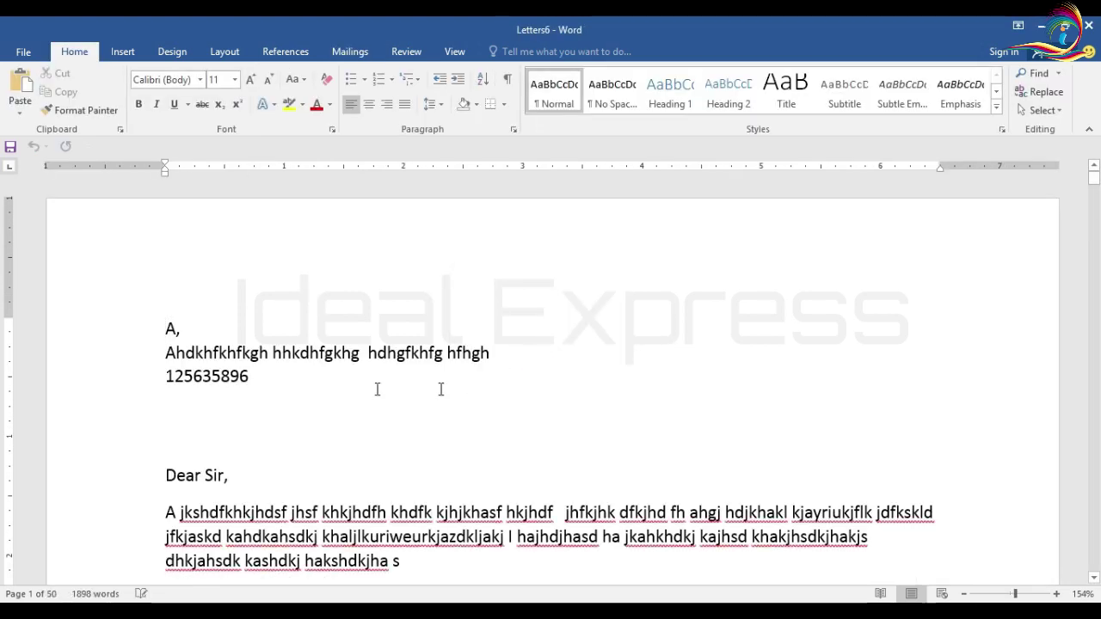
scroll(306, 360, down, 3)
scroll(306, 326, down, 10)
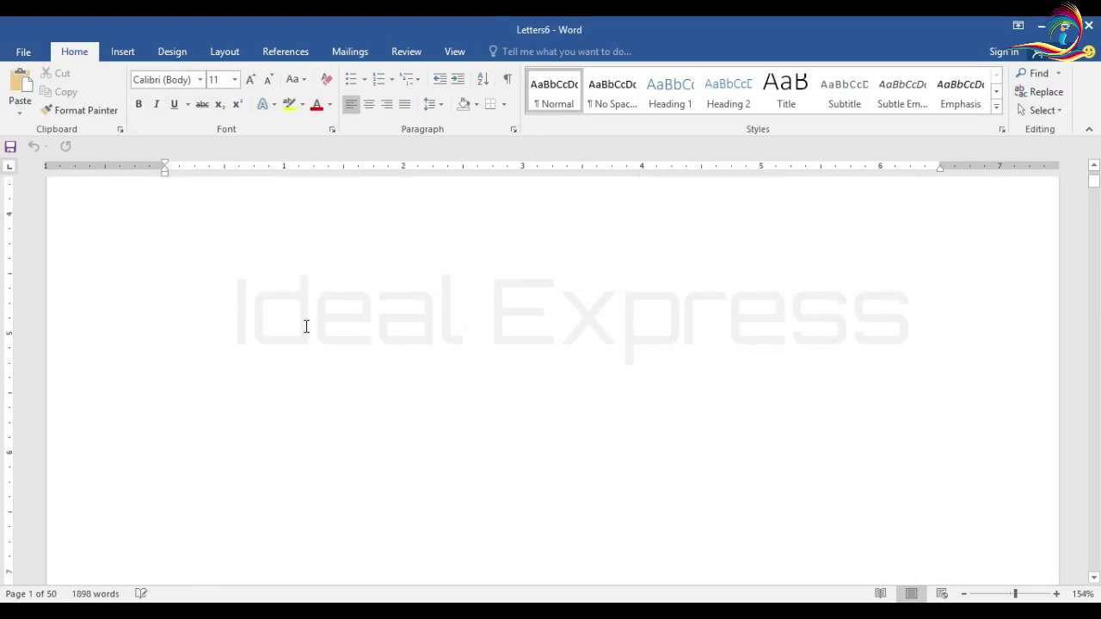
Scroll through the 50 merged letters, then switch to the DB.docx table.
scroll(305, 326, up, 5)
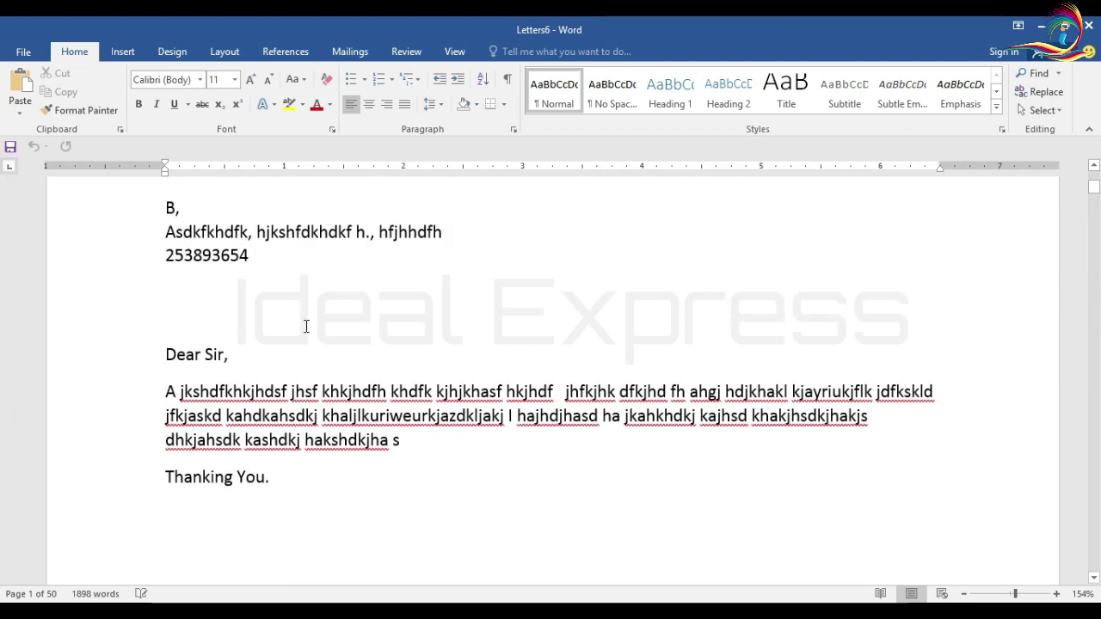
scroll(252, 353, down, 8)
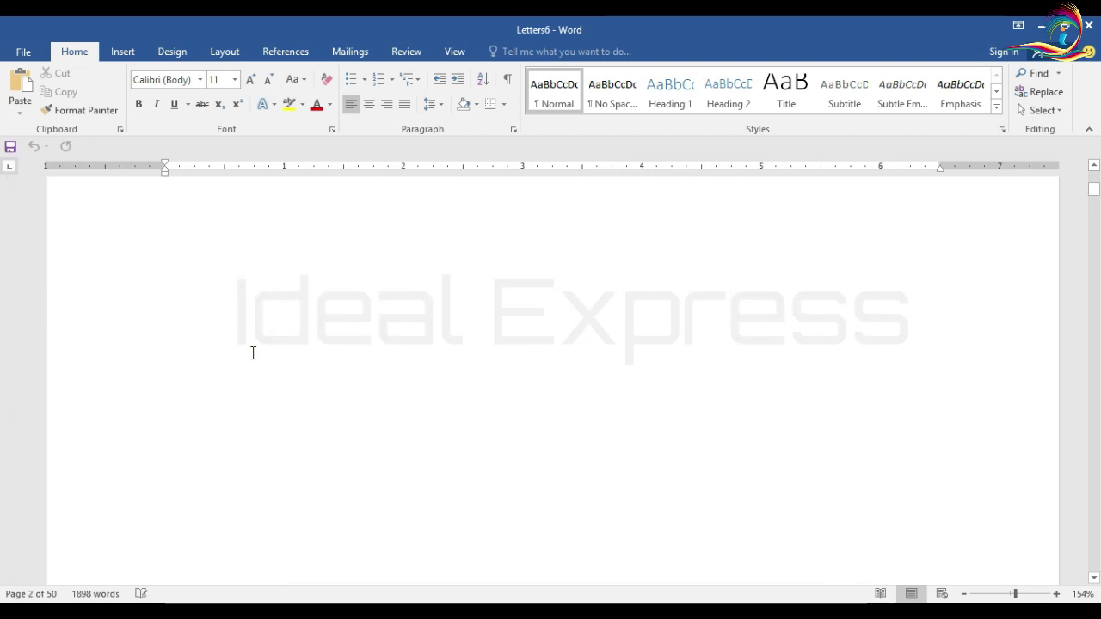
scroll(253, 352, up, 8)
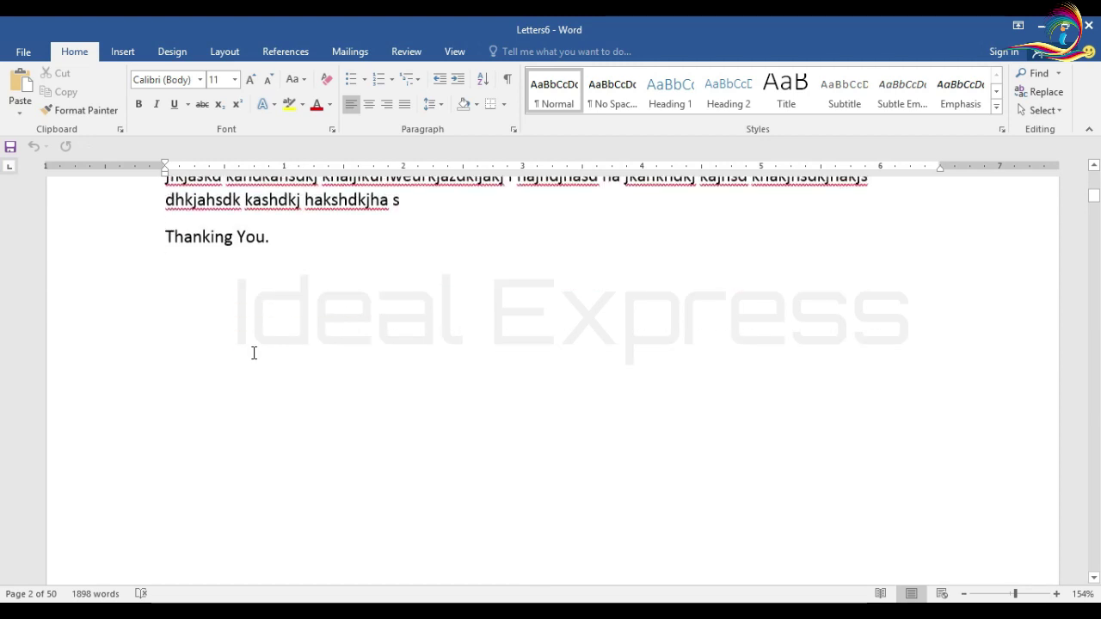
scroll(298, 387, down, 10)
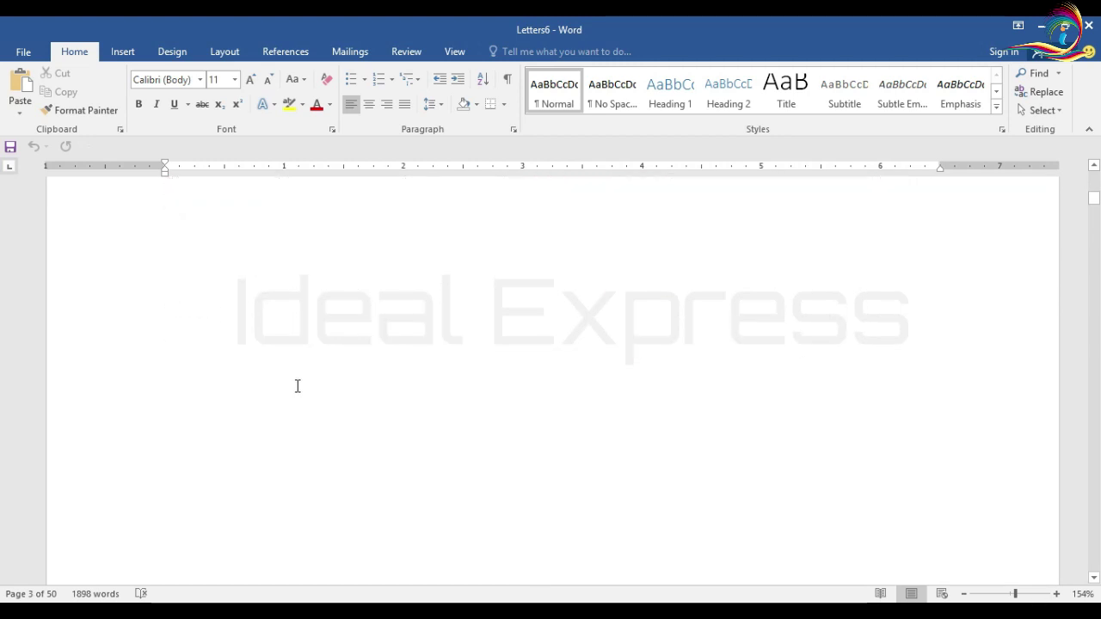
scroll(298, 386, down, 7)
scroll(297, 387, up, 3)
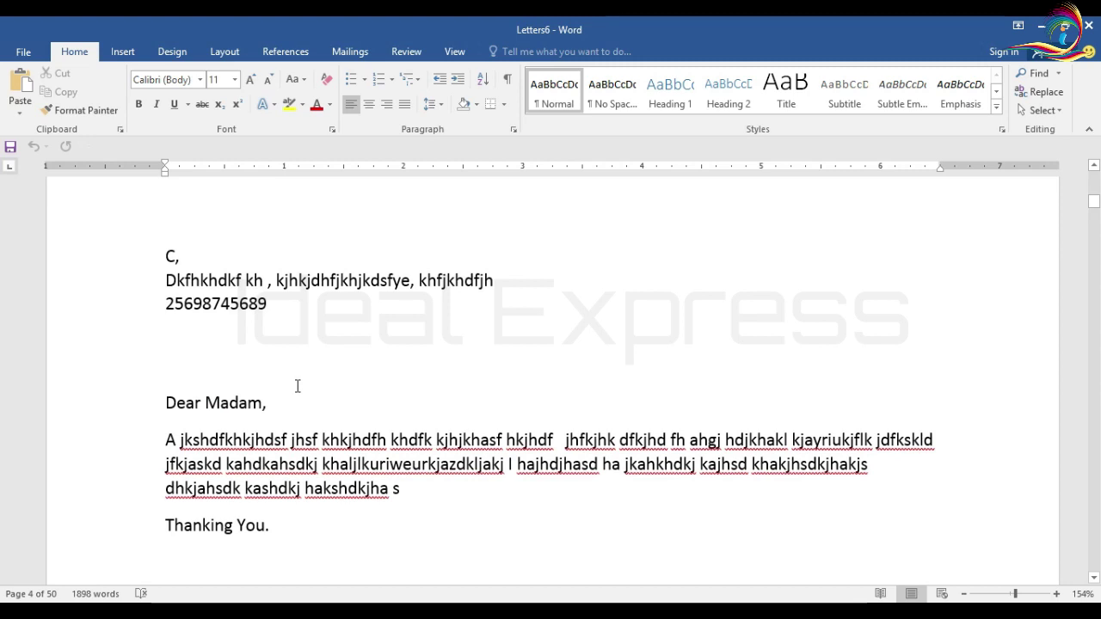
scroll(298, 386, up, 5)
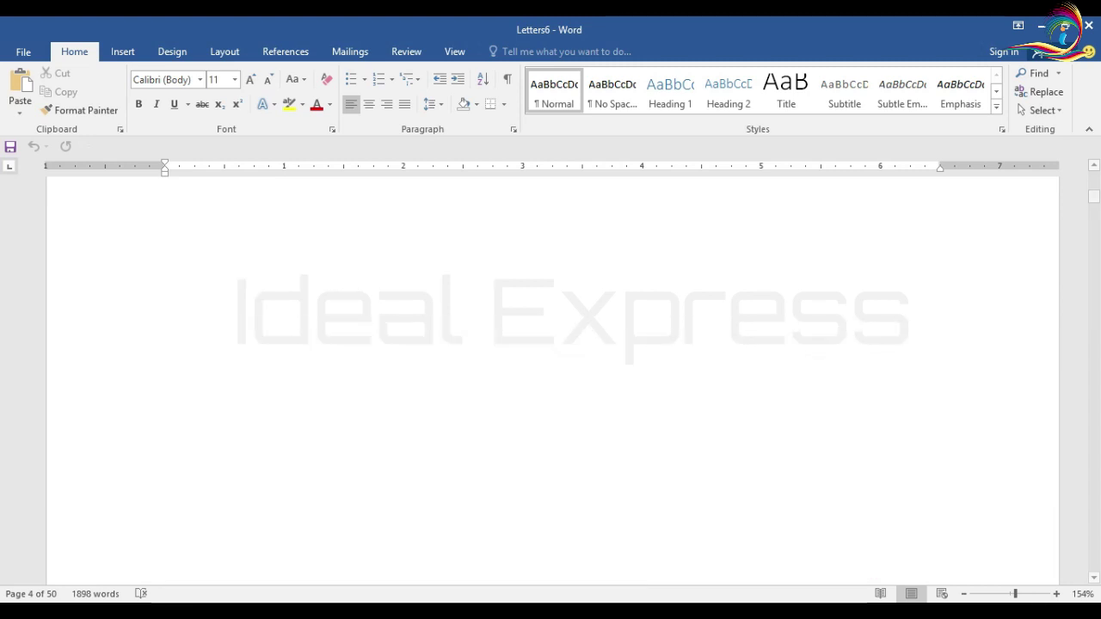
click(473, 543)
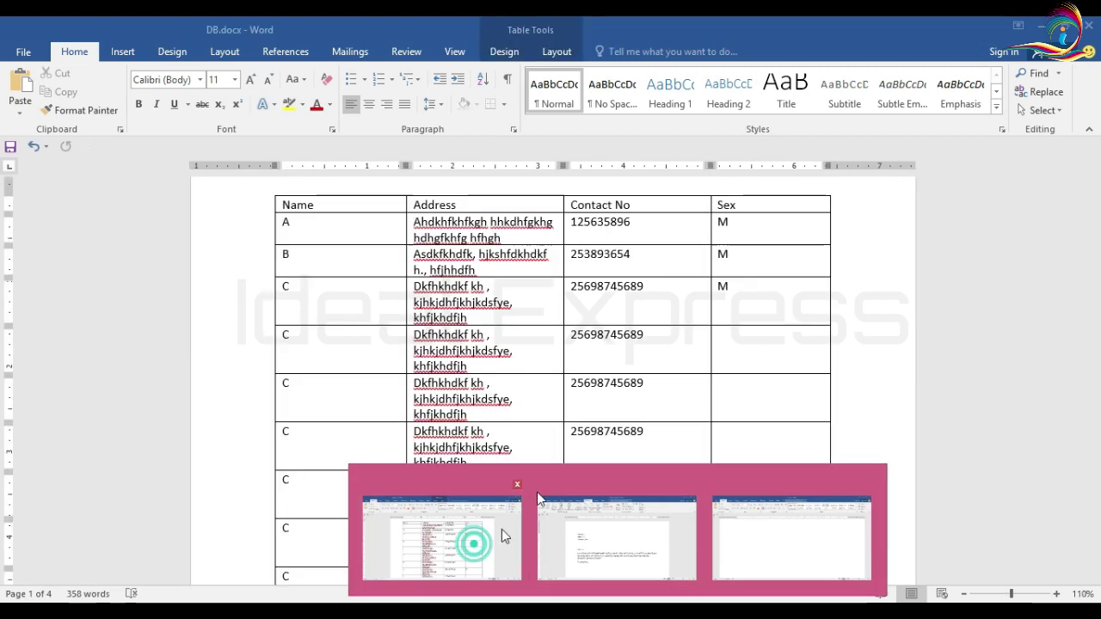
Overwrite the duplicate C entries in the Name column with D, E, F, G and H.
click(312, 383)
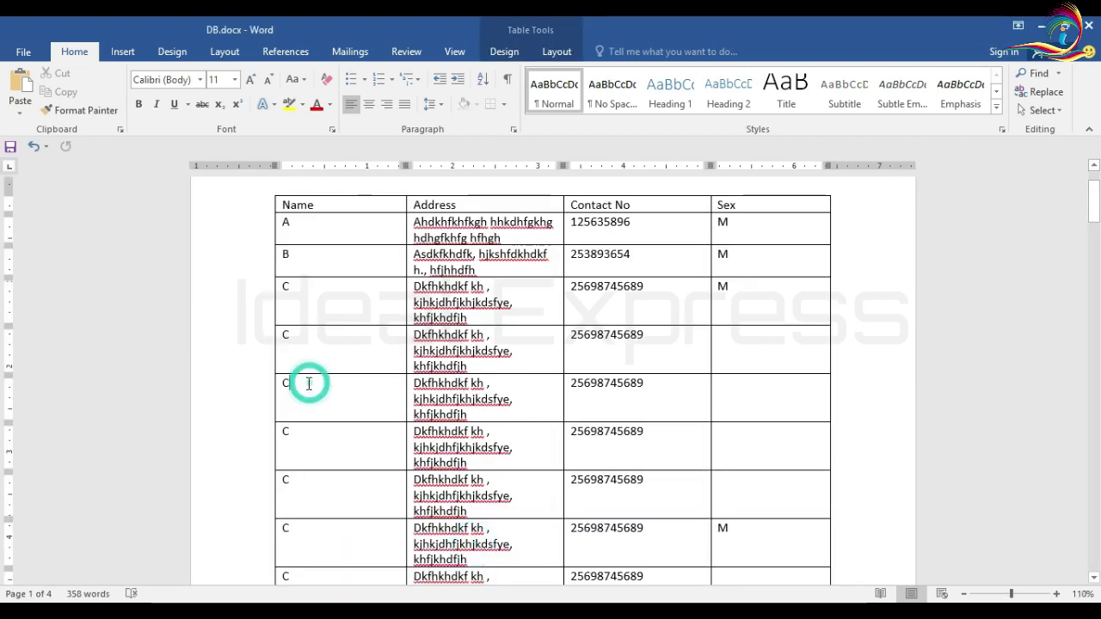
drag(295, 325, 311, 330)
double_click(313, 335)
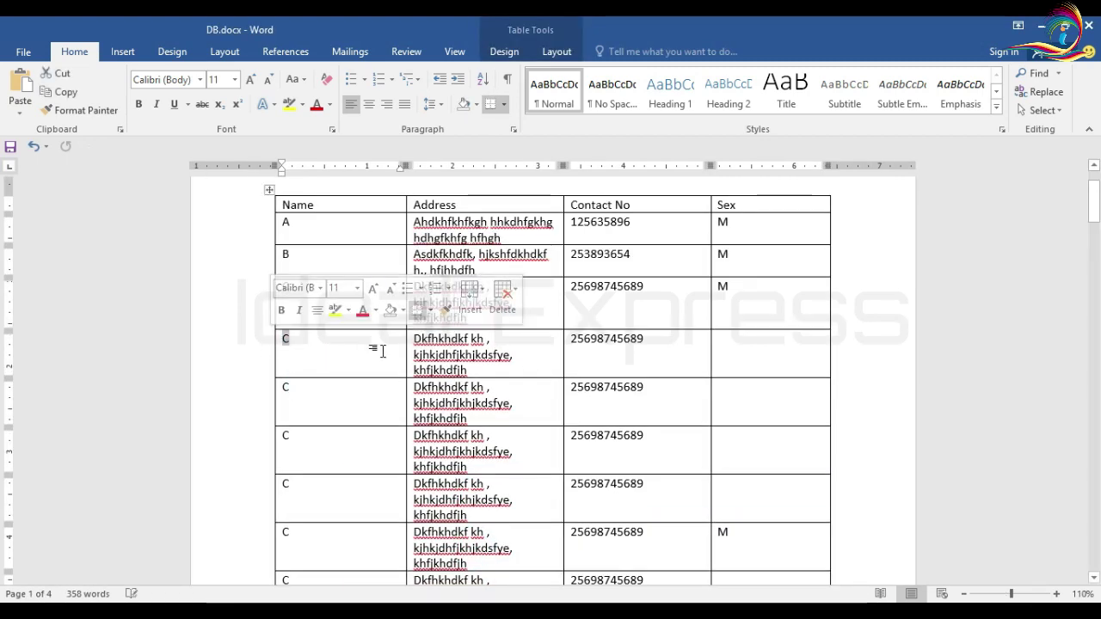
text(D)
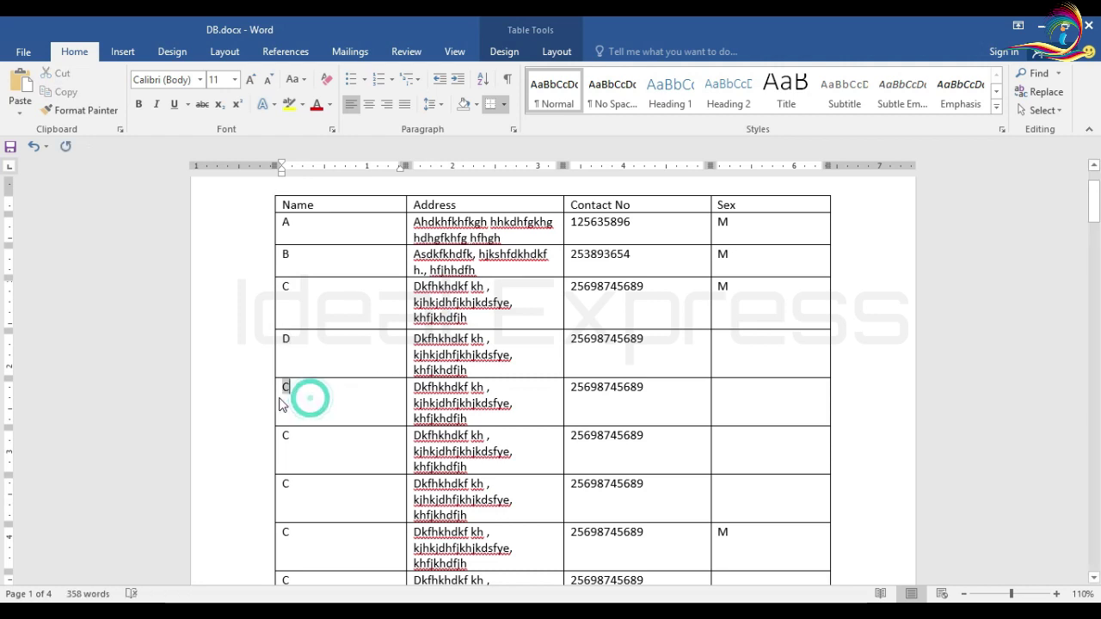
text(E)
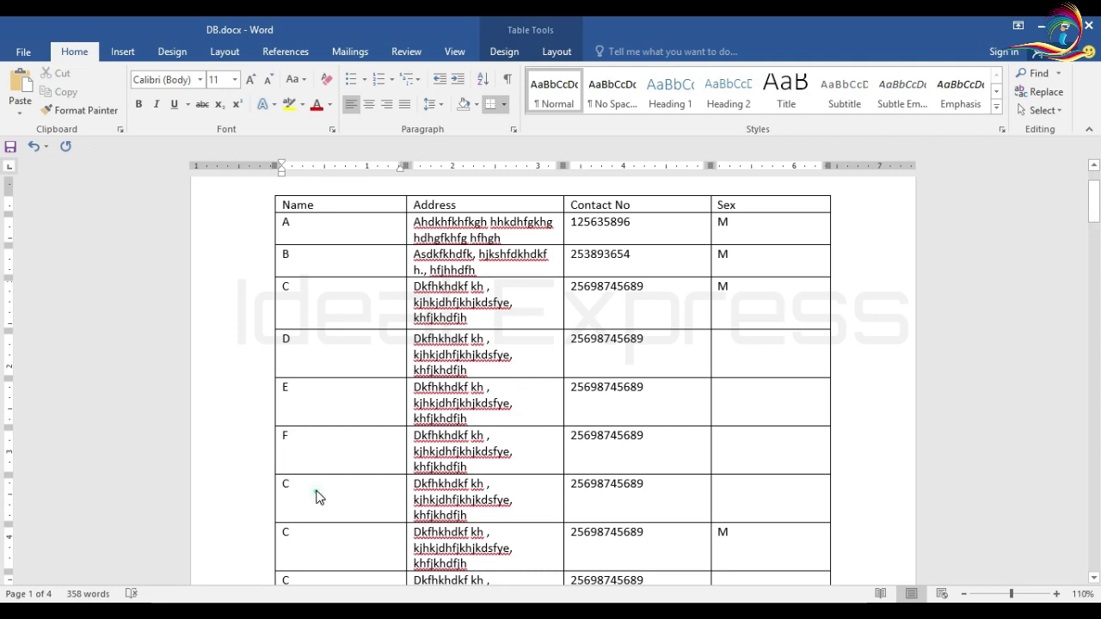
text(G)
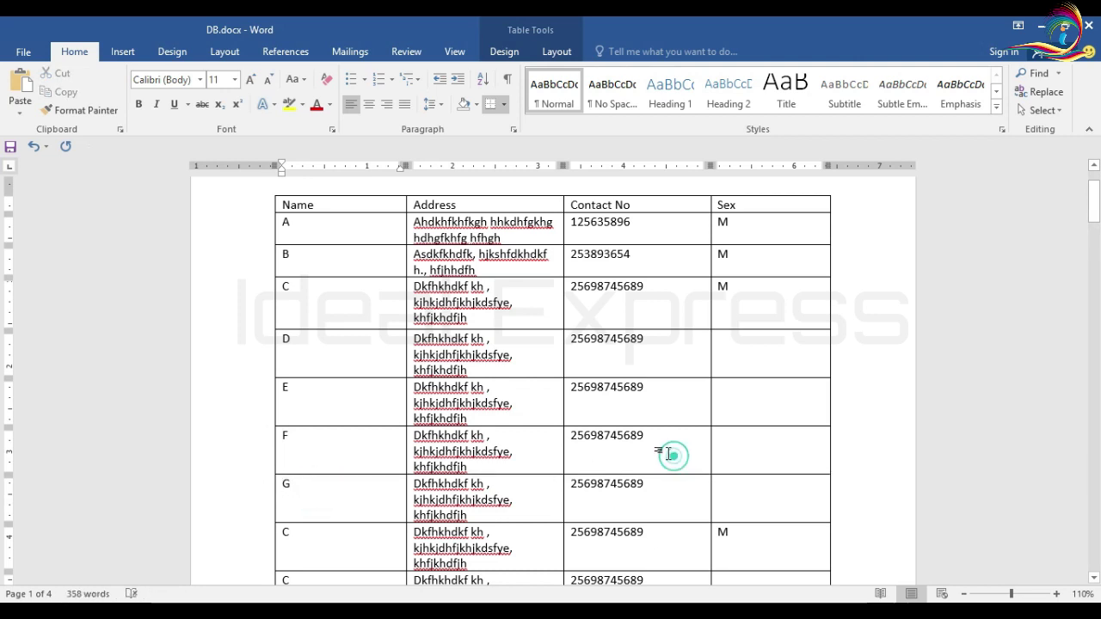
double_click(284, 532)
text(H)
Scroll down the table and rename another duplicate C to I.
scroll(397, 551, down, 1)
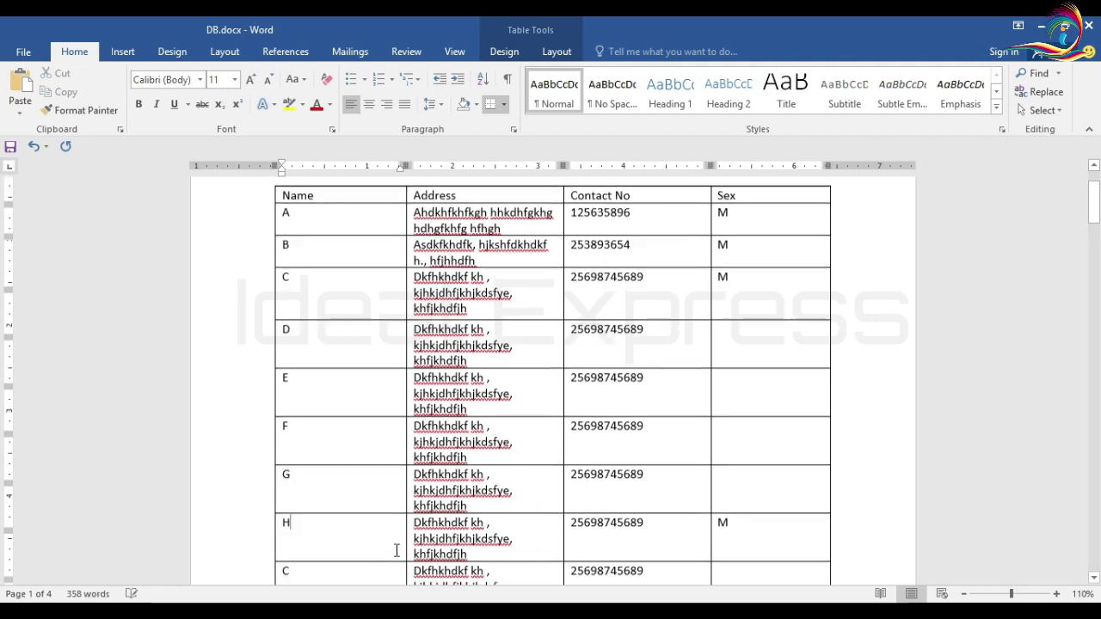
scroll(397, 551, down, 4)
scroll(679, 383, up, 2)
scroll(679, 383, down, 2)
scroll(449, 386, up, 3)
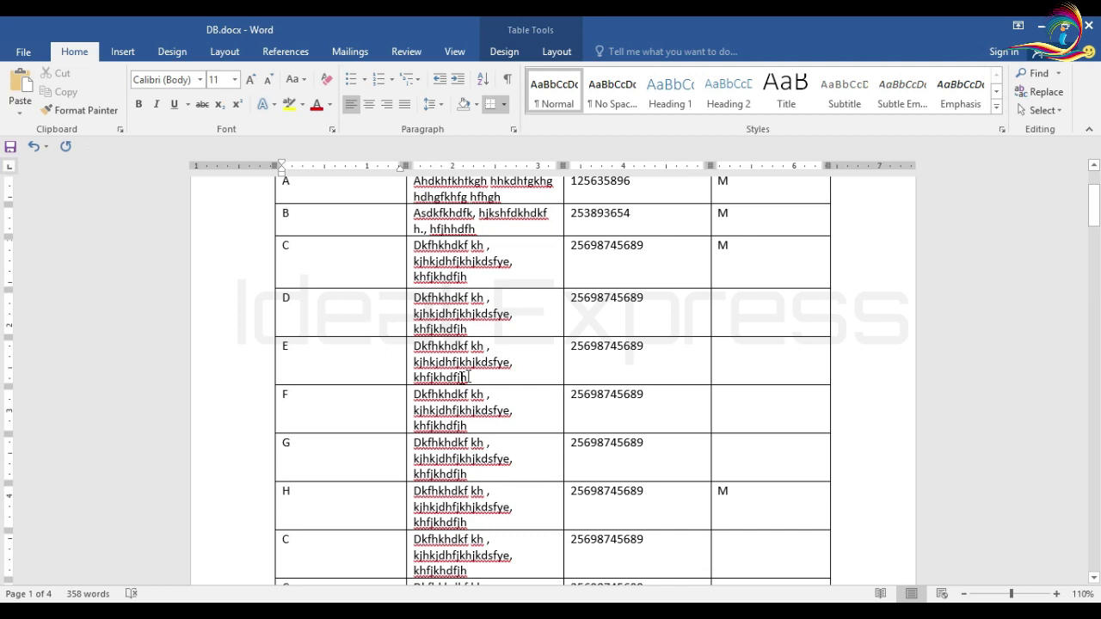
scroll(633, 387, down, 8)
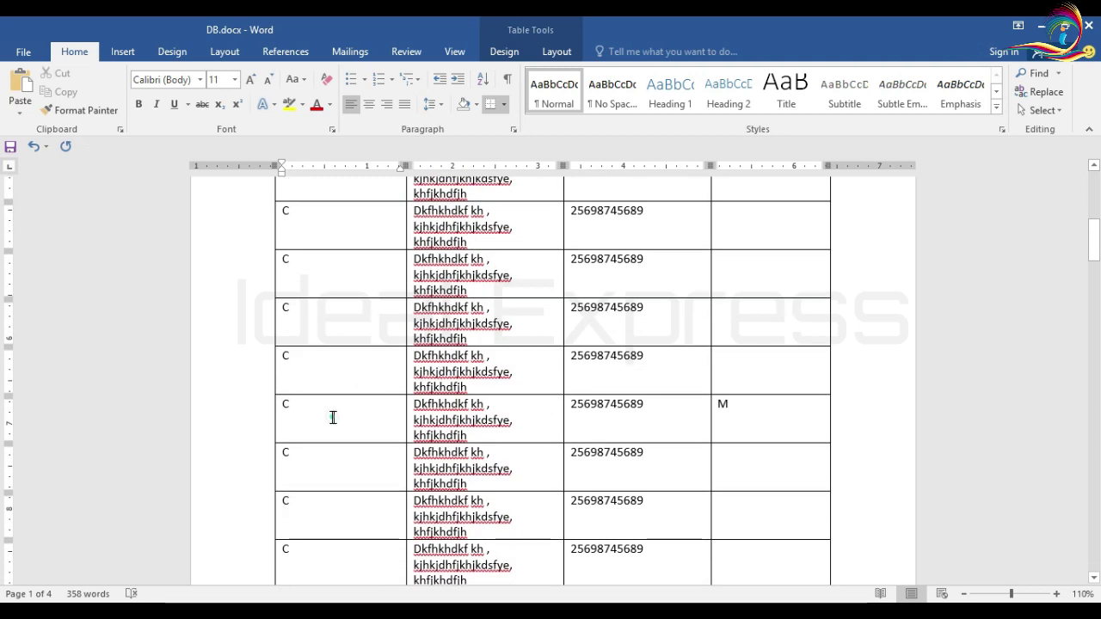
text(I)
scroll(389, 365, up, 8)
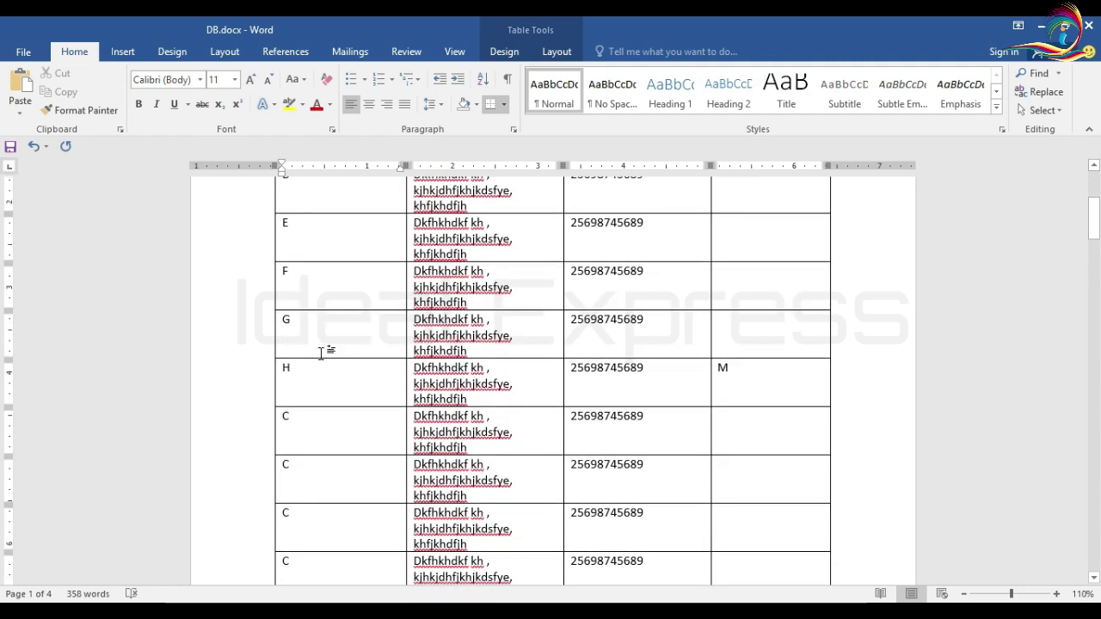
scroll(315, 437, down, 8)
scroll(367, 318, down, 7)
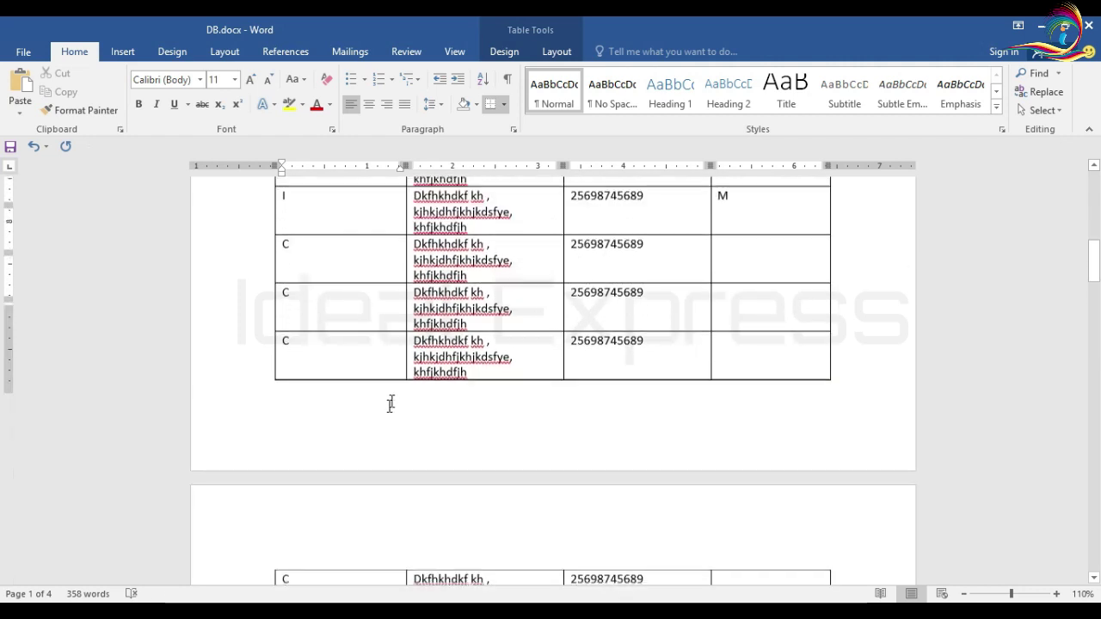
Close the old Letters6 merged document without saving its changes.
mouse_move(693, 598)
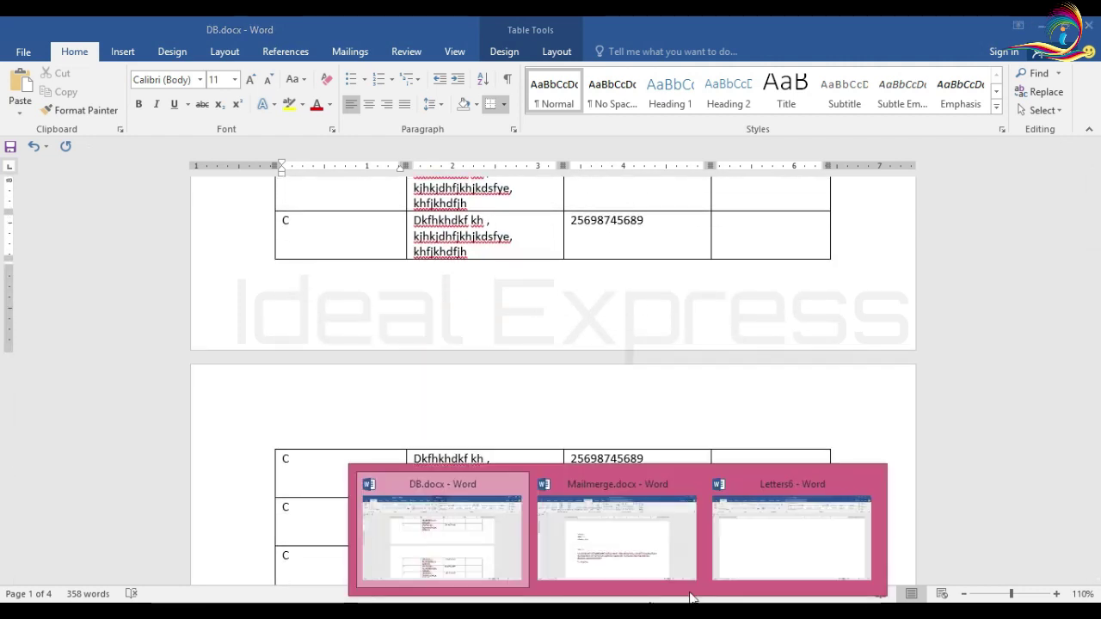
click(643, 552)
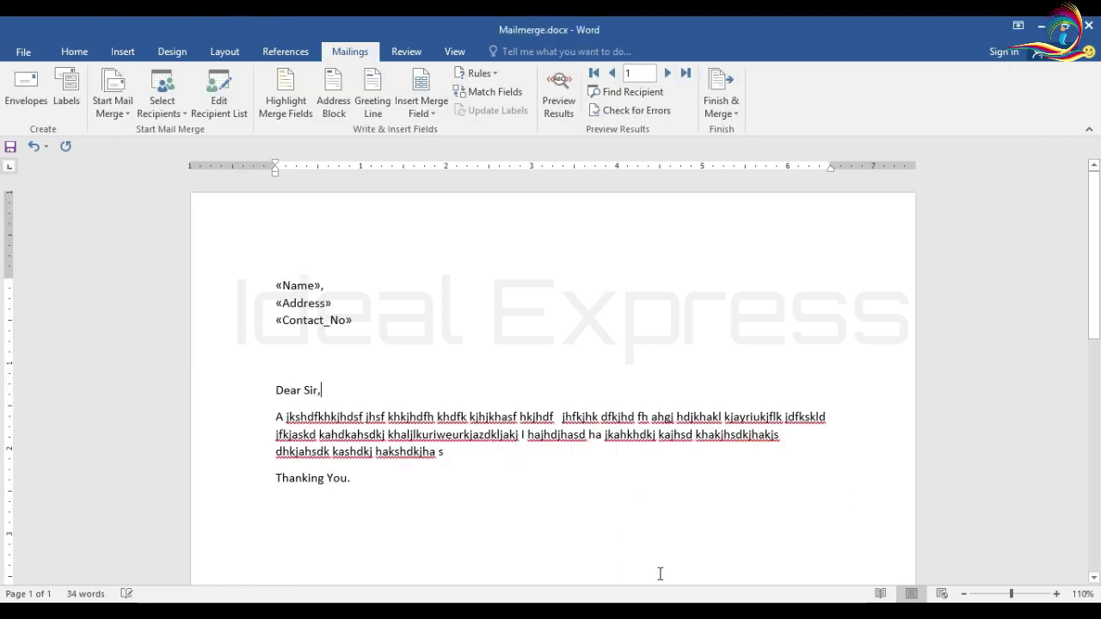
mouse_move(662, 600)
click(760, 525)
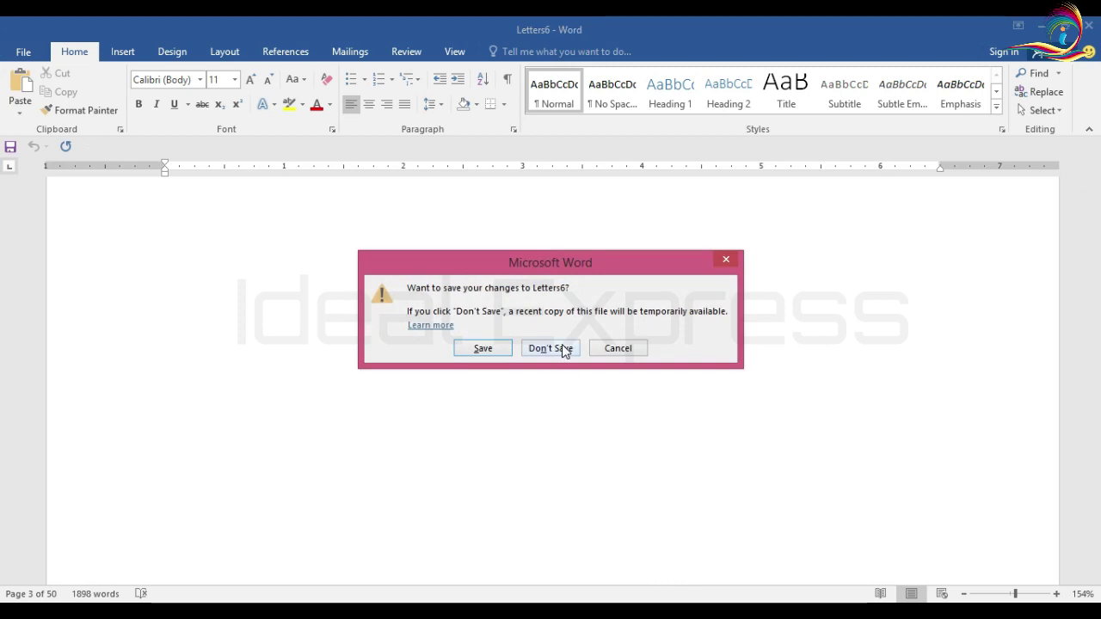
click(561, 349)
Merge all records into individual letters, producing a new 50-page Letters7 with updated greetings.
click(720, 108)
click(767, 128)
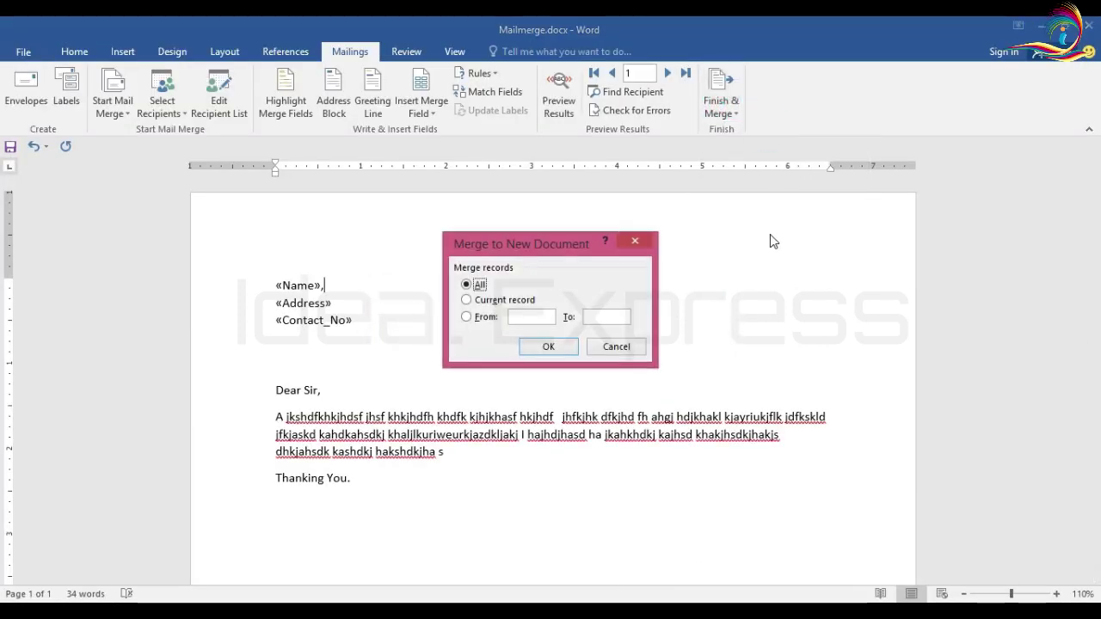
click(553, 352)
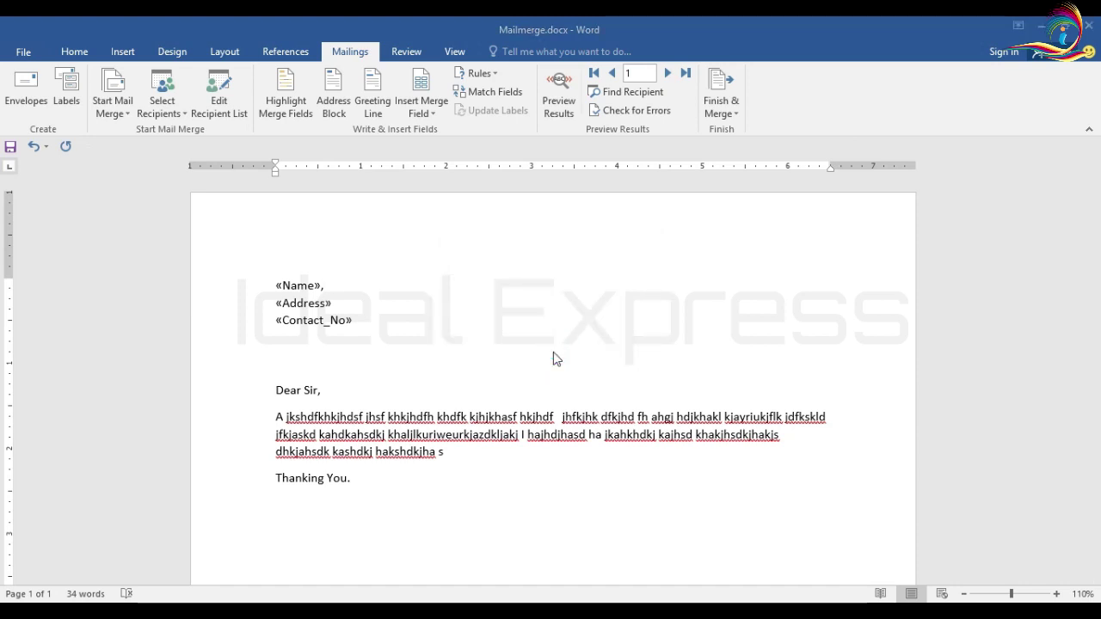
scroll(423, 364, down, 5)
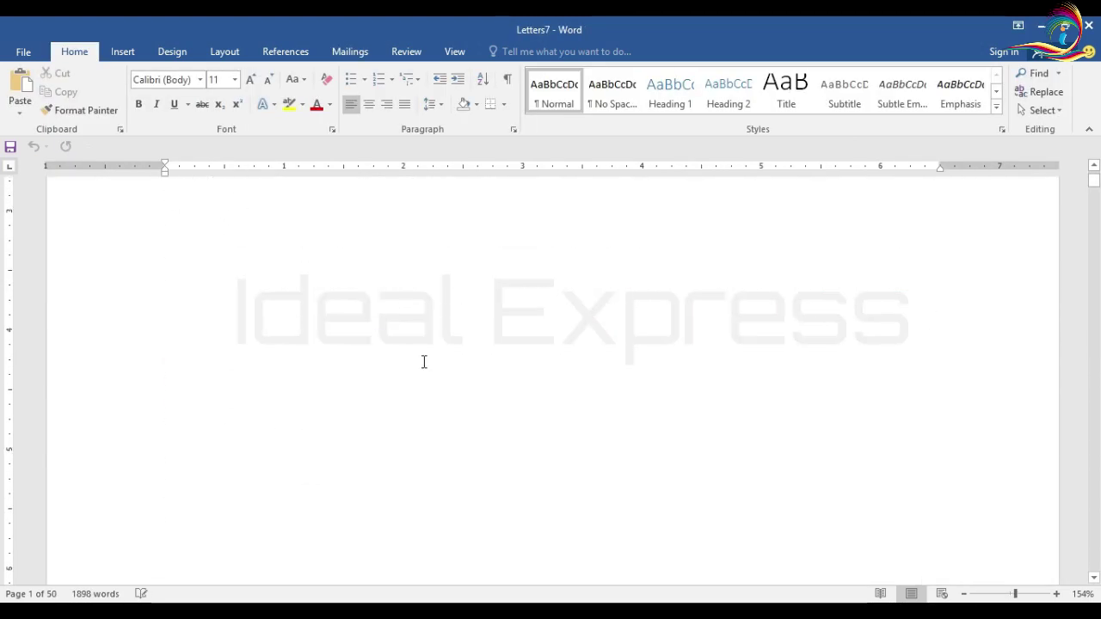
scroll(423, 361, down, 15)
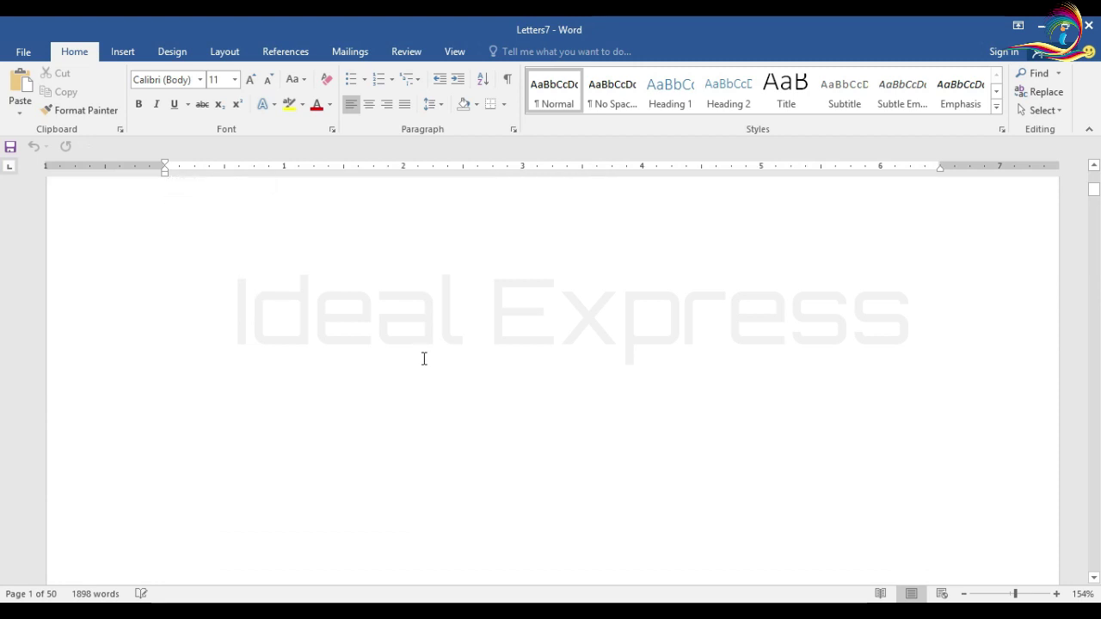
scroll(424, 358, down, 15)
scroll(425, 357, down, 10)
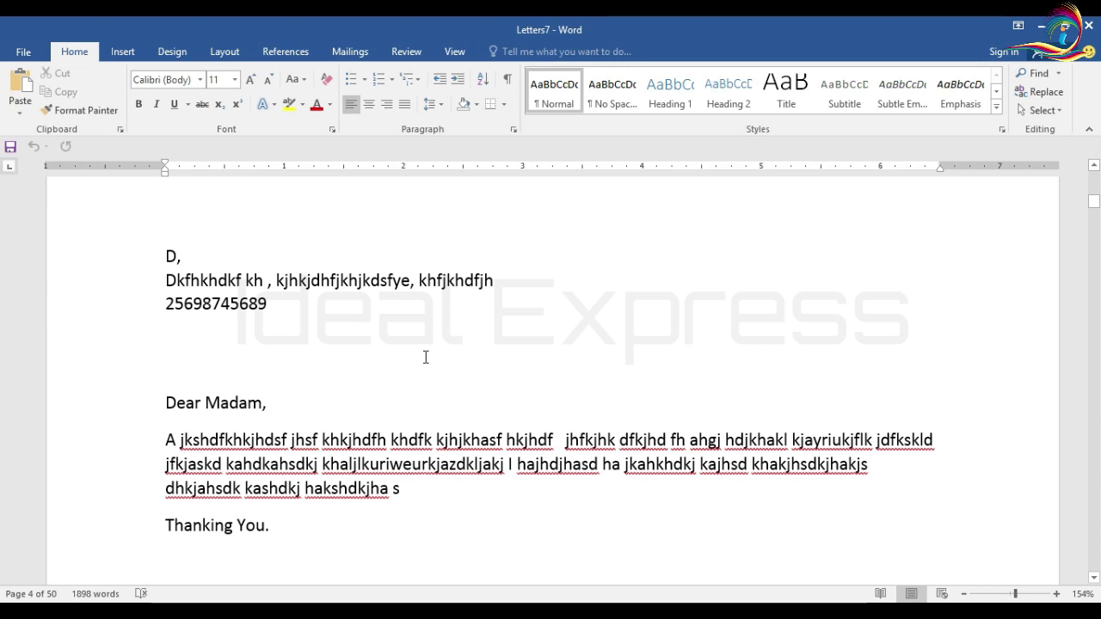
scroll(425, 357, down, 8)
scroll(425, 357, down, 10)
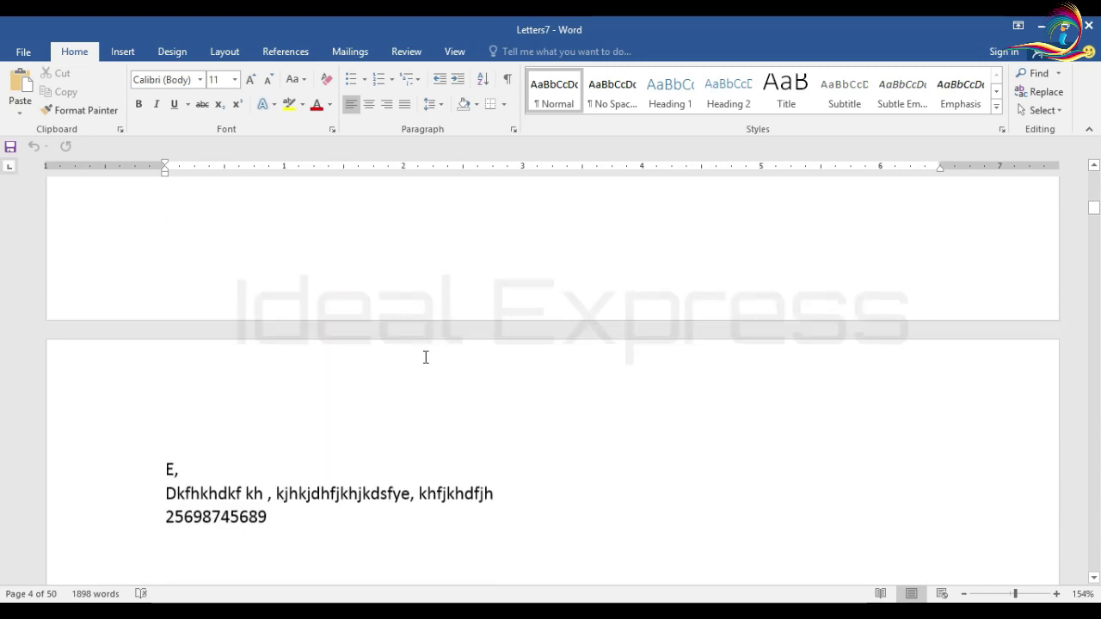
scroll(425, 357, down, 10)
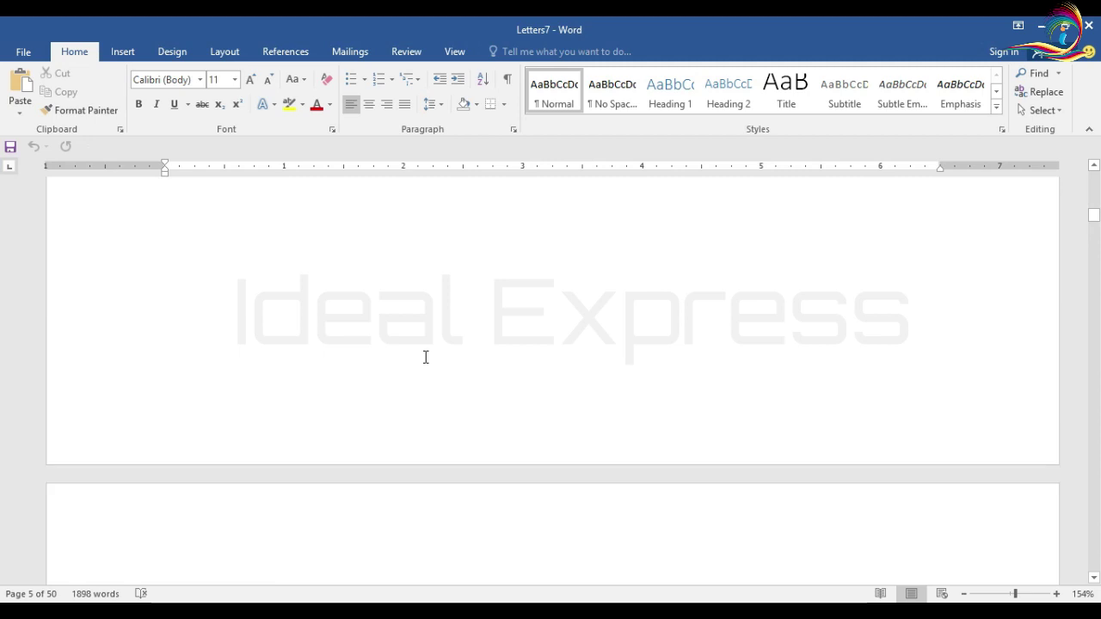
scroll(425, 357, down, 10)
scroll(425, 357, down, 5)
scroll(426, 355, down, 5)
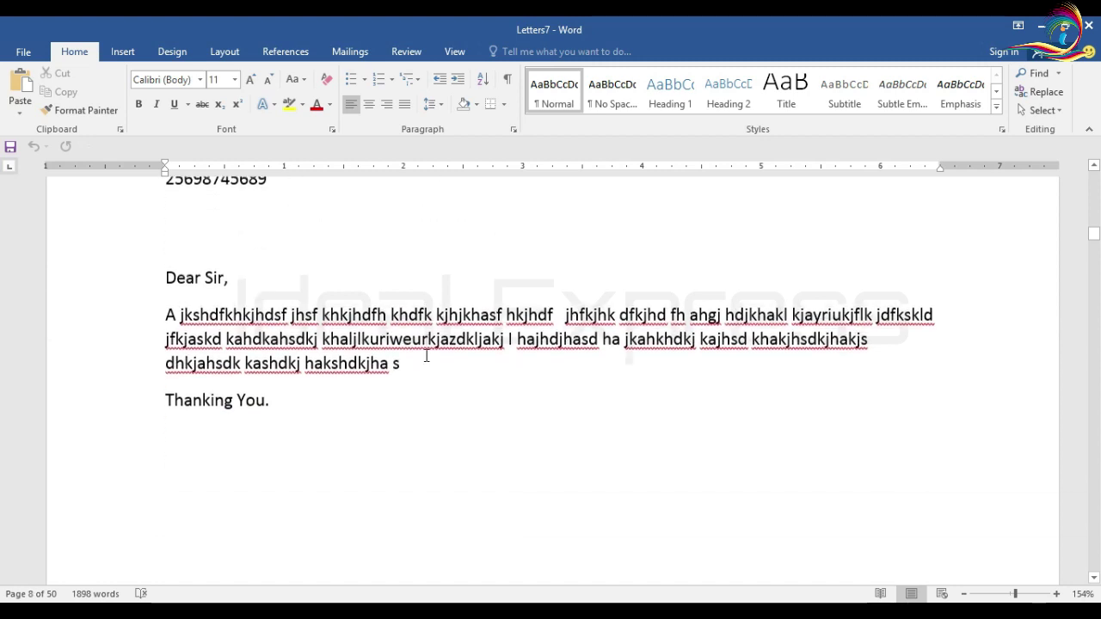
scroll(425, 355, down, 5)
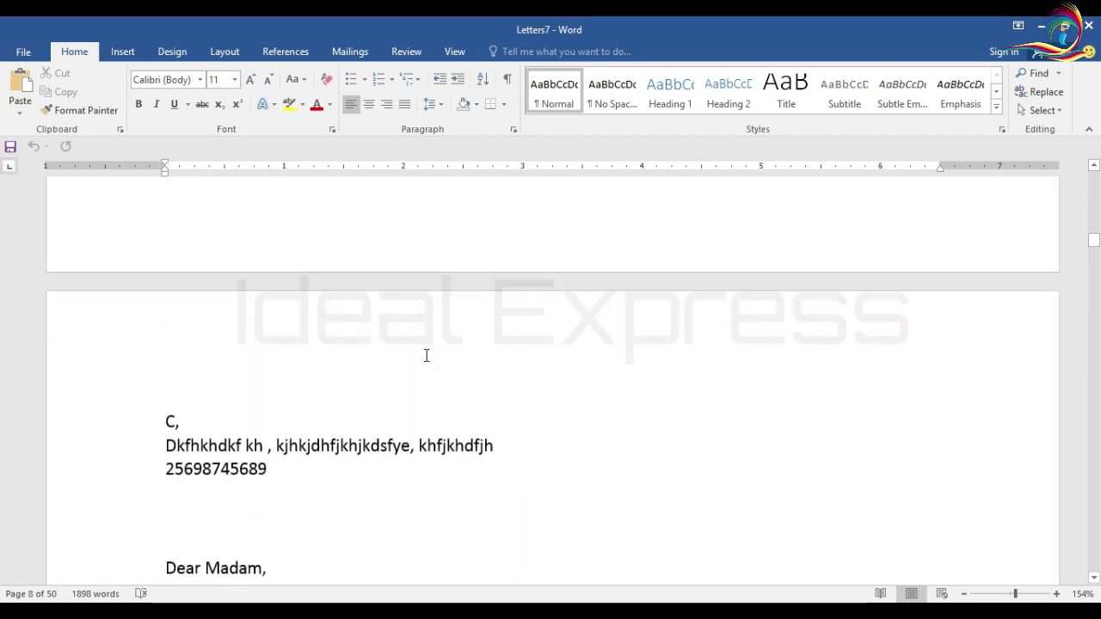
scroll(425, 355, down, 5)
scroll(425, 355, down, 15)
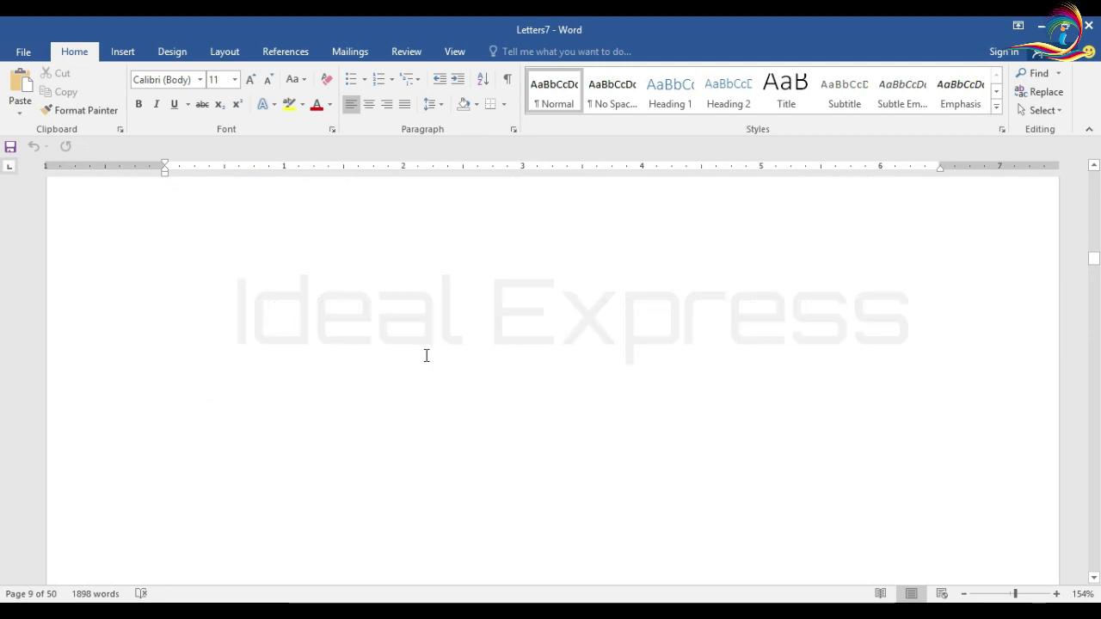
scroll(429, 357, down, 20)
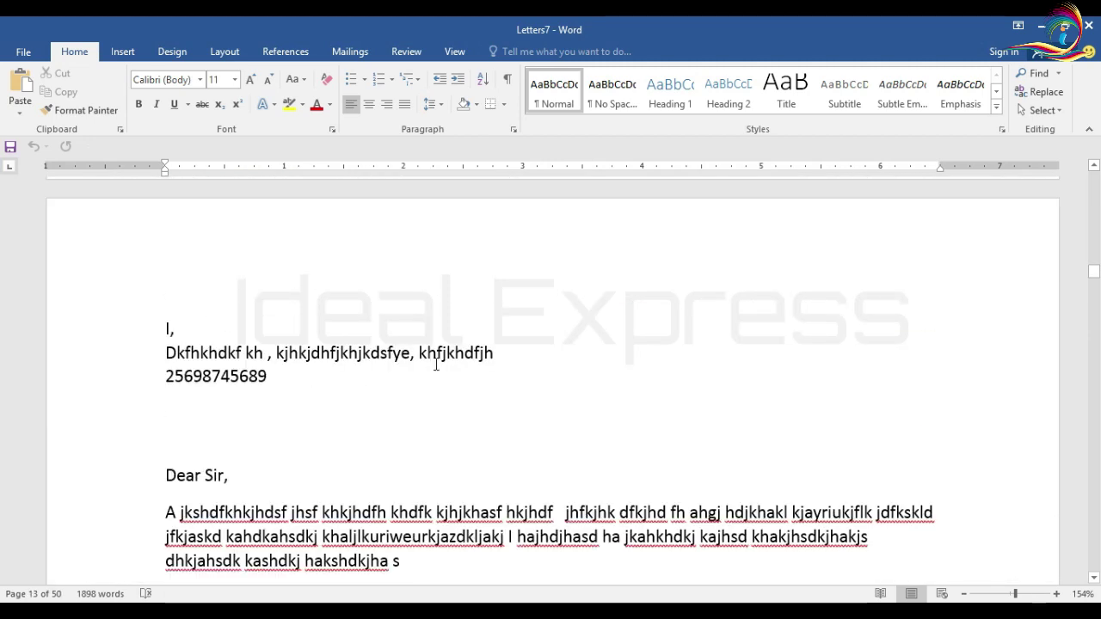